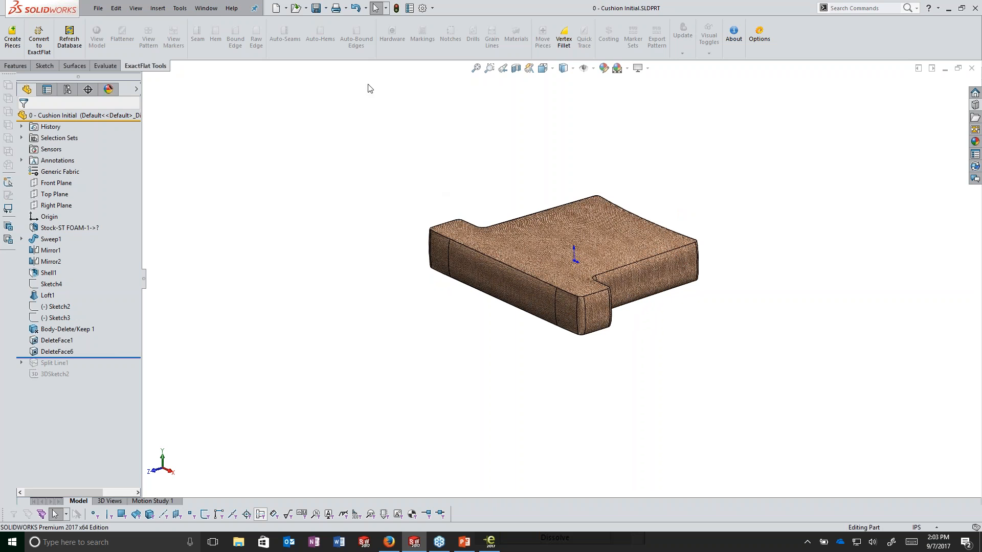
# Check in the add-ins list that the ExactFlat Design Studio AddIn is enabled, and close the list.
pyautogui.click(423, 8)
pyautogui.click(438, 46)
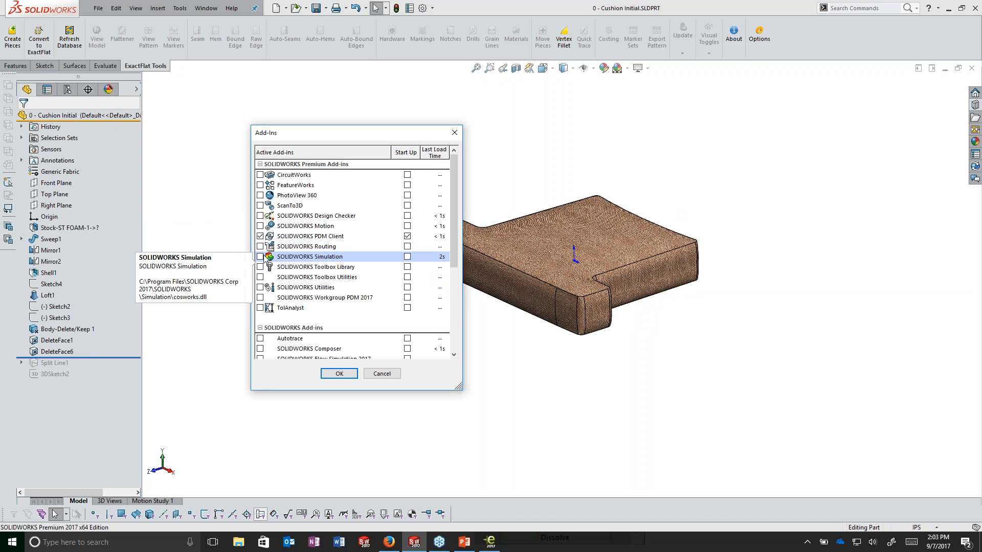
pyautogui.scroll(-1, 440, 233)
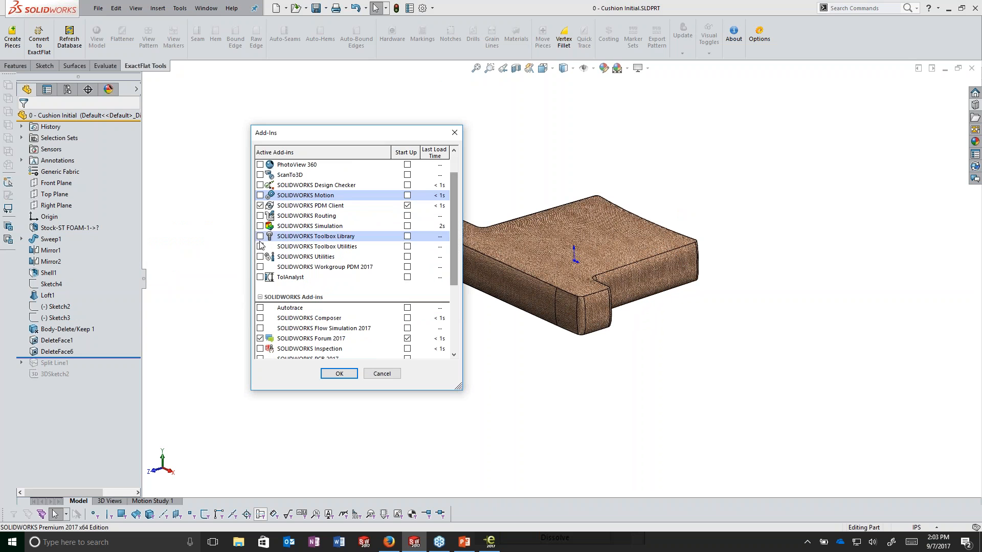
pyautogui.moveTo(459, 236); pyautogui.dragTo(459, 294)
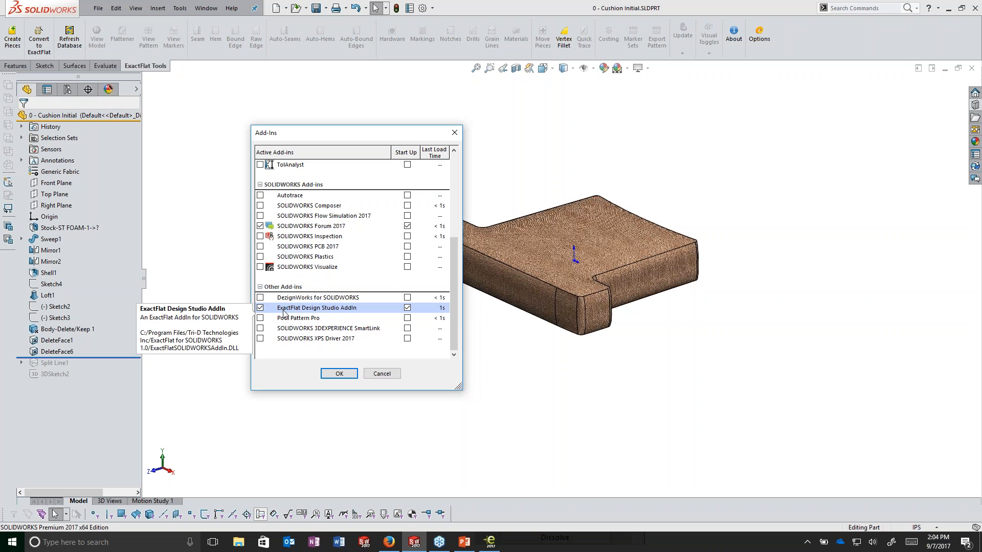
pyautogui.click(352, 375)
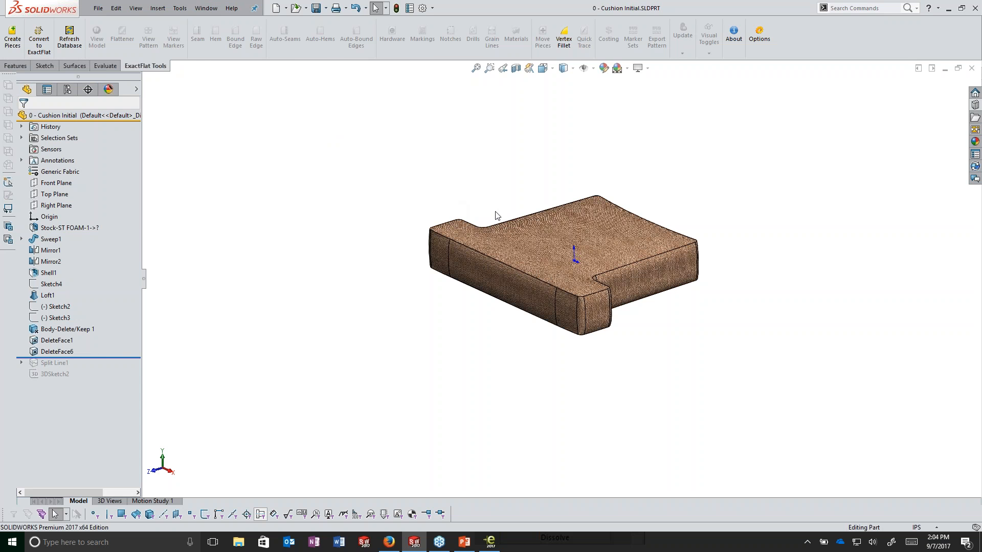
# Roll the feature history forward to include Split Line1, and highlight the split edge across the cushion's end wall.
pyautogui.moveTo(537, 245); pyautogui.dragTo(439, 289, button='middle')
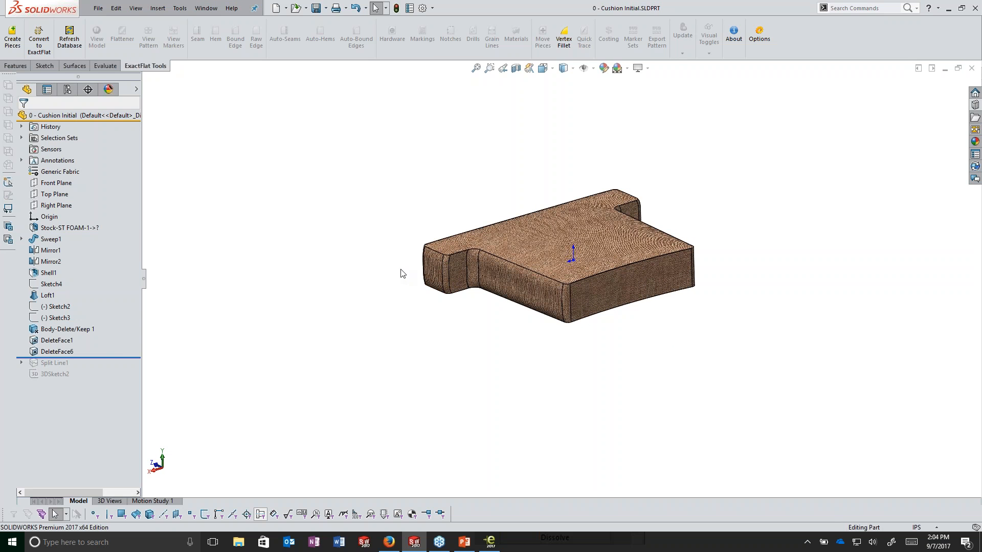
pyautogui.moveTo(103, 358); pyautogui.dragTo(101, 365)
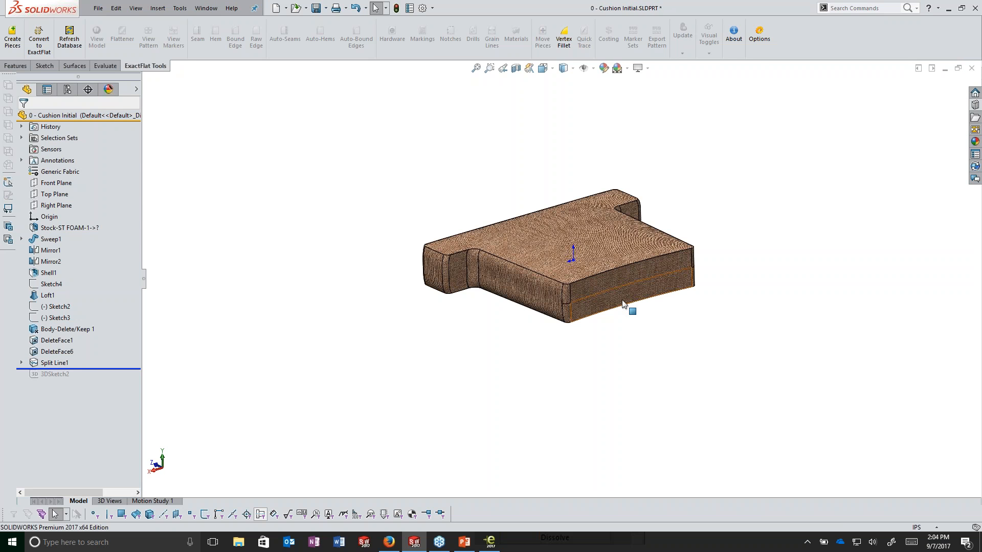
pyautogui.scroll(-3, 633, 308)
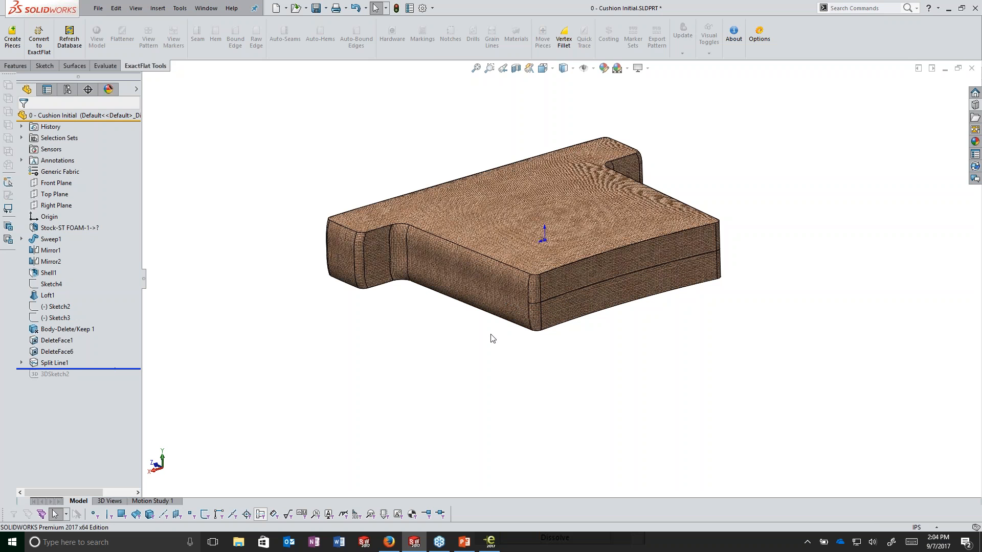
pyautogui.click(548, 300)
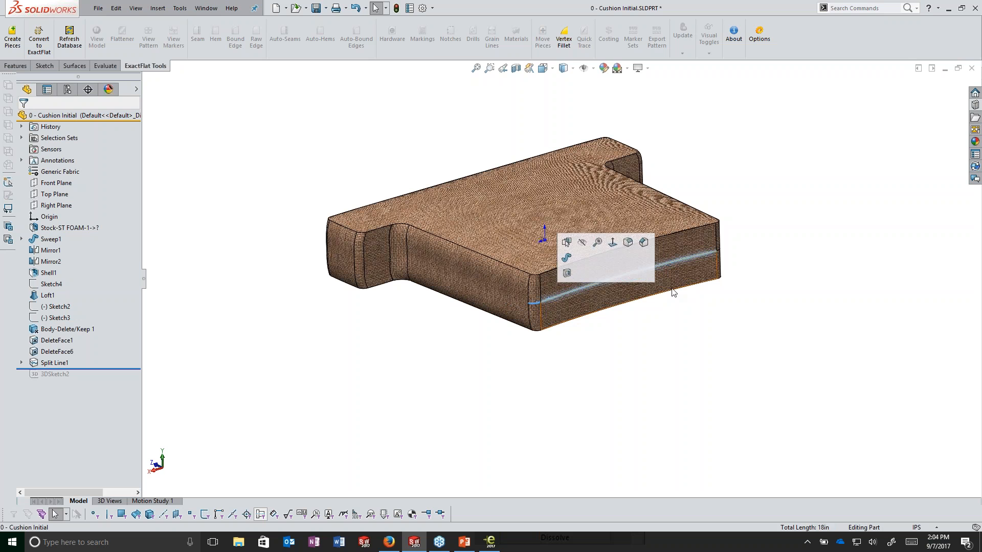
pyautogui.click(626, 336)
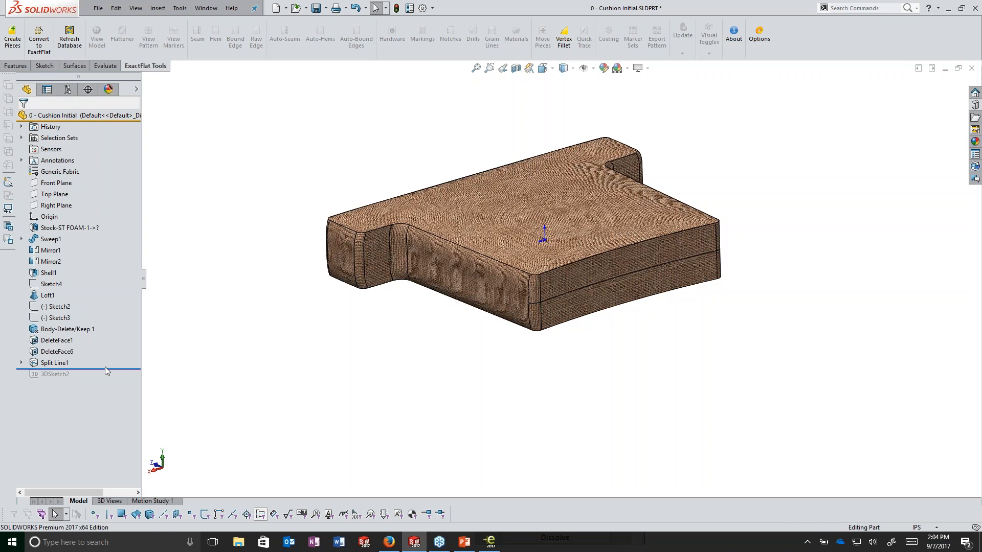
# Roll the feature history forward to include 3DSketch2, and highlight its curve on the cushion.
pyautogui.moveTo(105, 368); pyautogui.dragTo(106, 380)
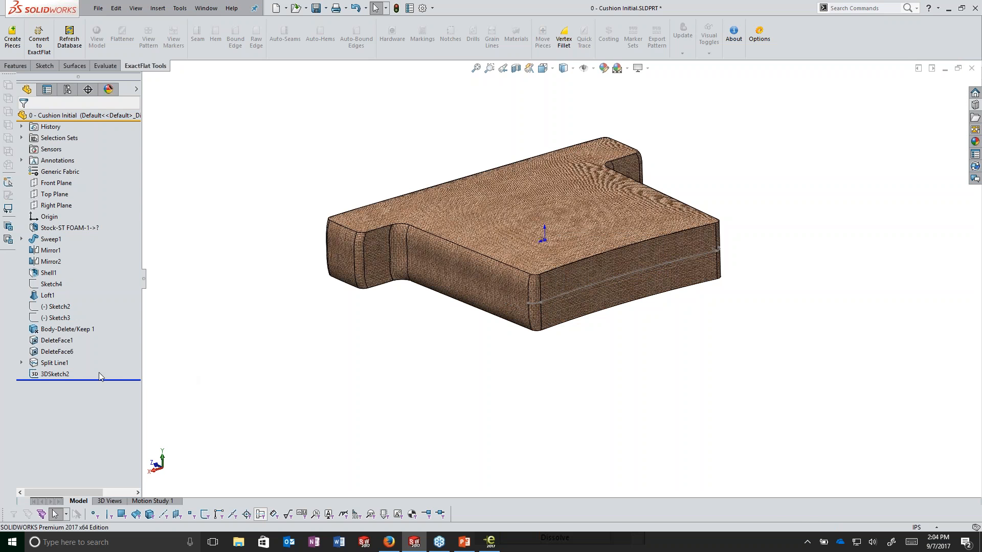
pyautogui.moveTo(65, 377)
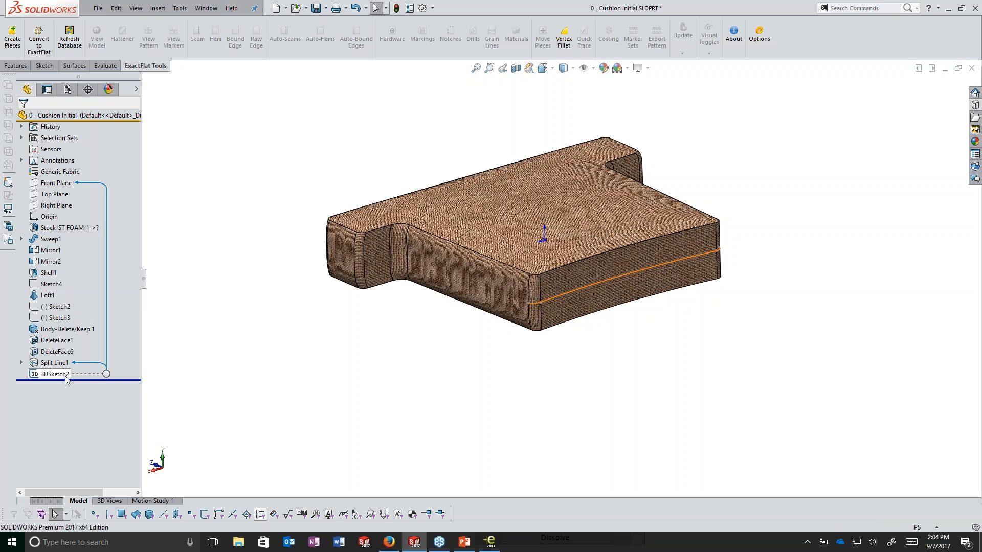
pyautogui.click(66, 376)
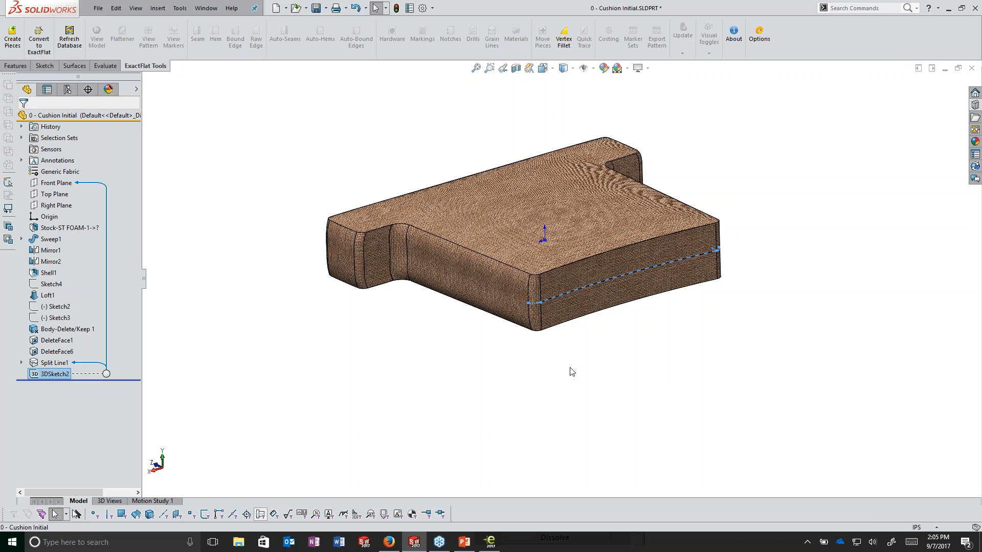
pyautogui.click(297, 309)
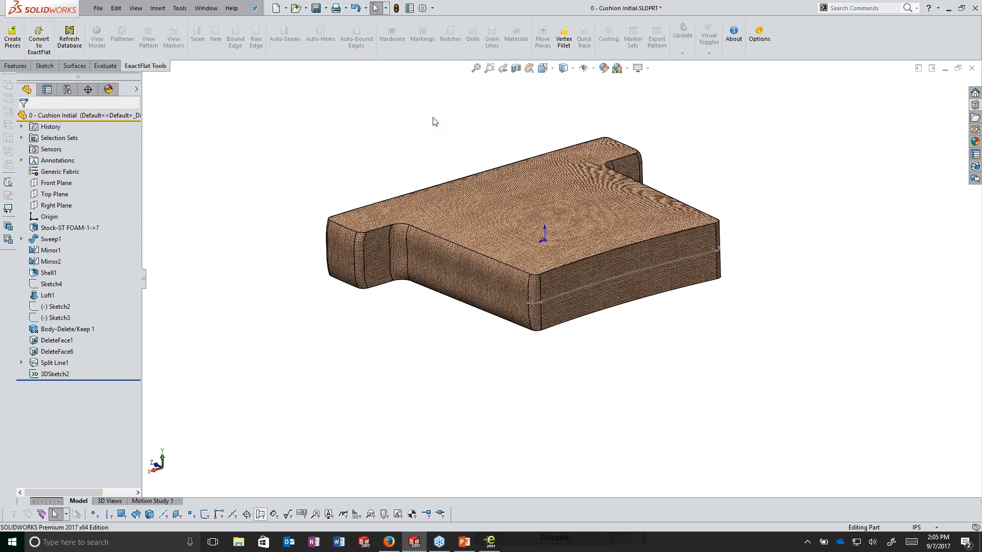
# Start the ExactFlat piece creator and create a piece from the faces in the Top Piece selection set.
pyautogui.click(5, 43)
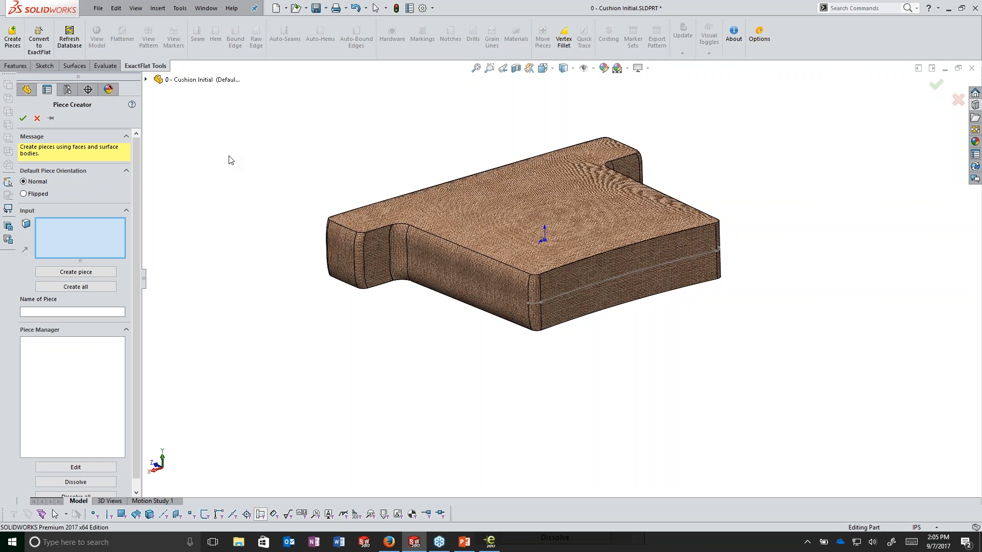
pyautogui.click(146, 80)
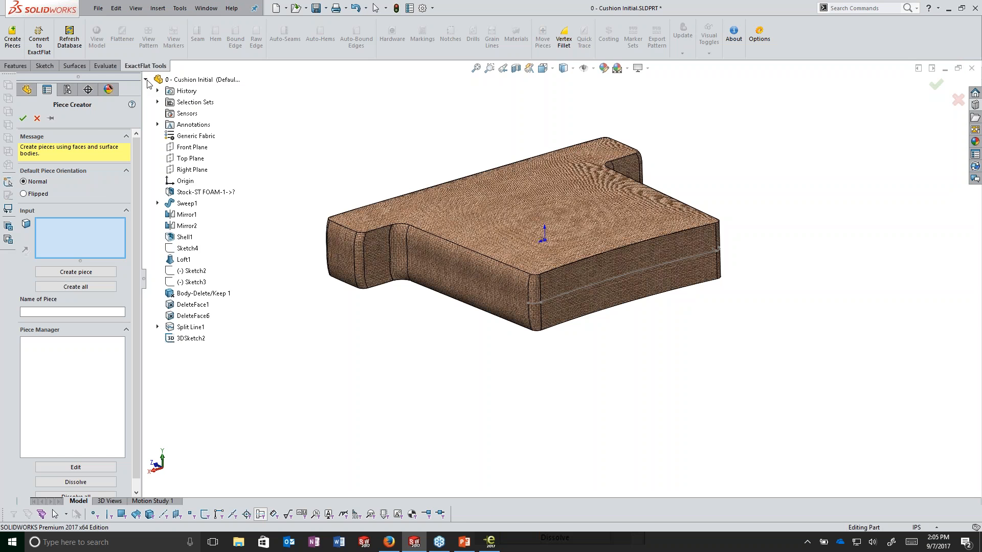
pyautogui.click(158, 102)
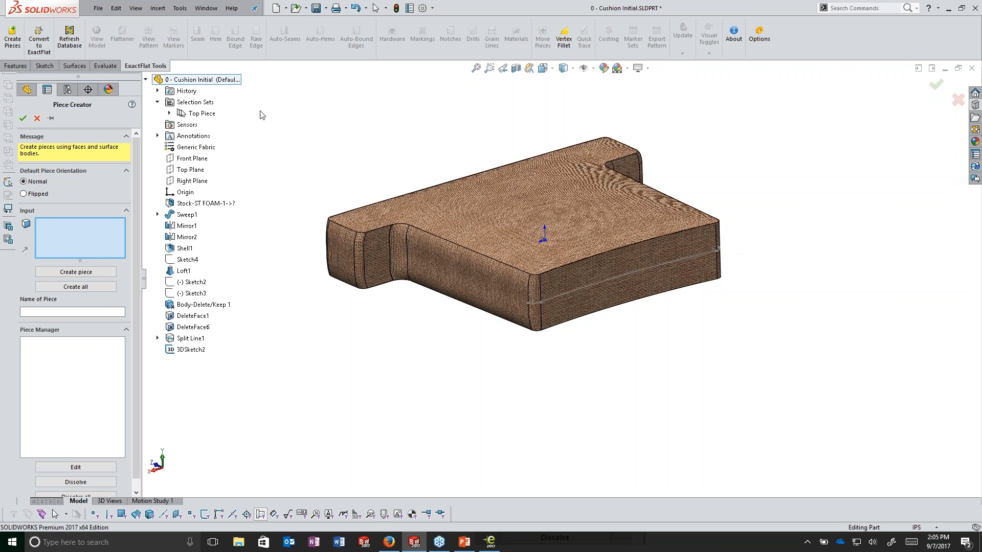
pyautogui.click(200, 114)
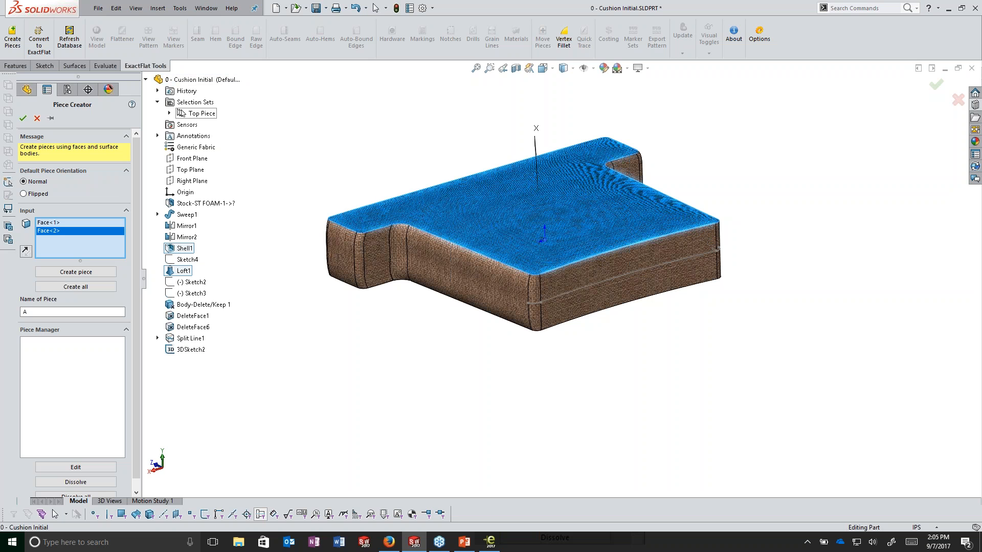
pyautogui.press('Return')
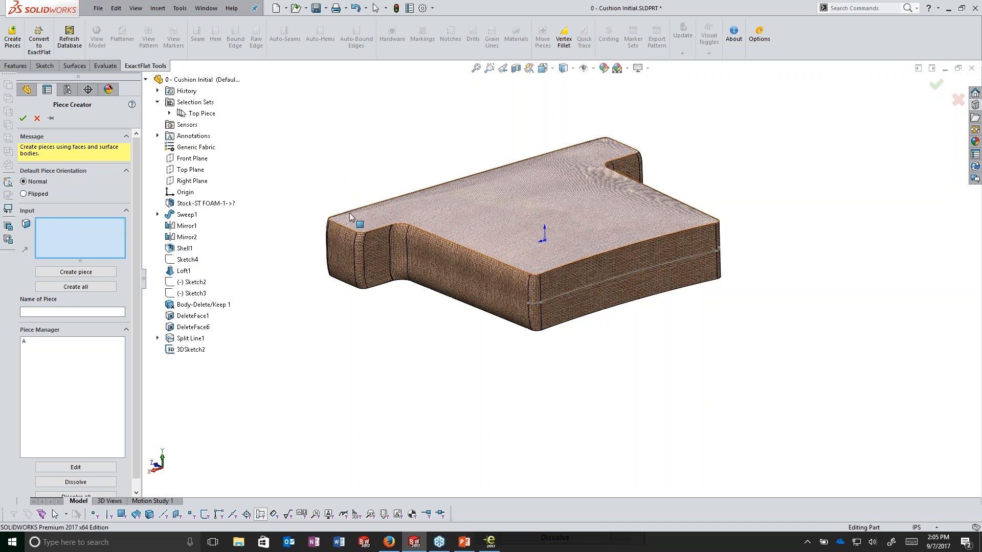
# Create a second piece from the cushion's bottom face.
pyautogui.moveTo(320, 228); pyautogui.dragTo(358, 160, button='middle')
pyautogui.click(503, 296)
pyautogui.rightClick(503, 297)
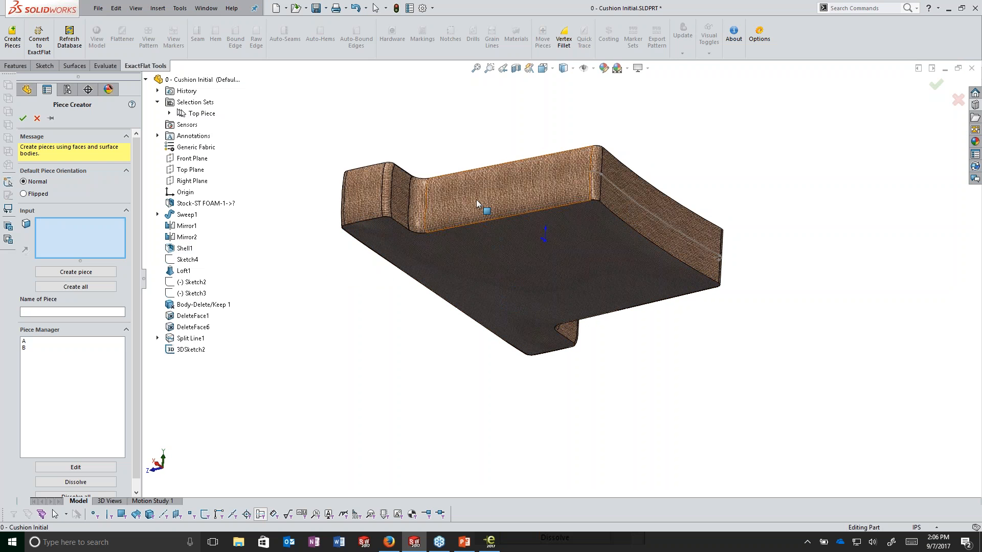
# Create a third piece from the connected side faces running around both notches and the long wall, leaving out the split end wall.
pyautogui.click(464, 210)
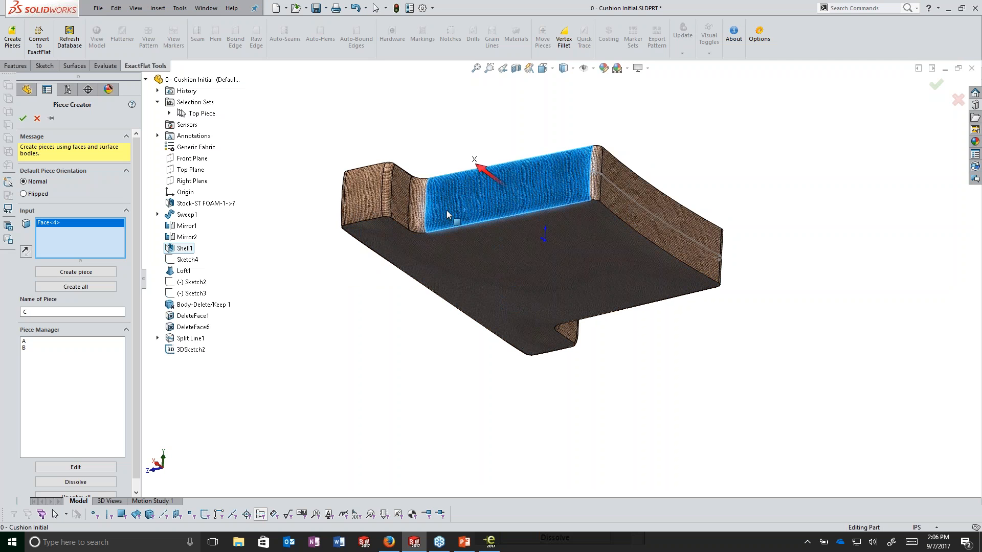
pyautogui.click(427, 217)
pyautogui.click(391, 206)
pyautogui.click(388, 205)
pyautogui.click(363, 203)
pyautogui.moveTo(362, 203); pyautogui.dragTo(690, 239, button='middle')
pyautogui.click(690, 262)
pyautogui.click(664, 265)
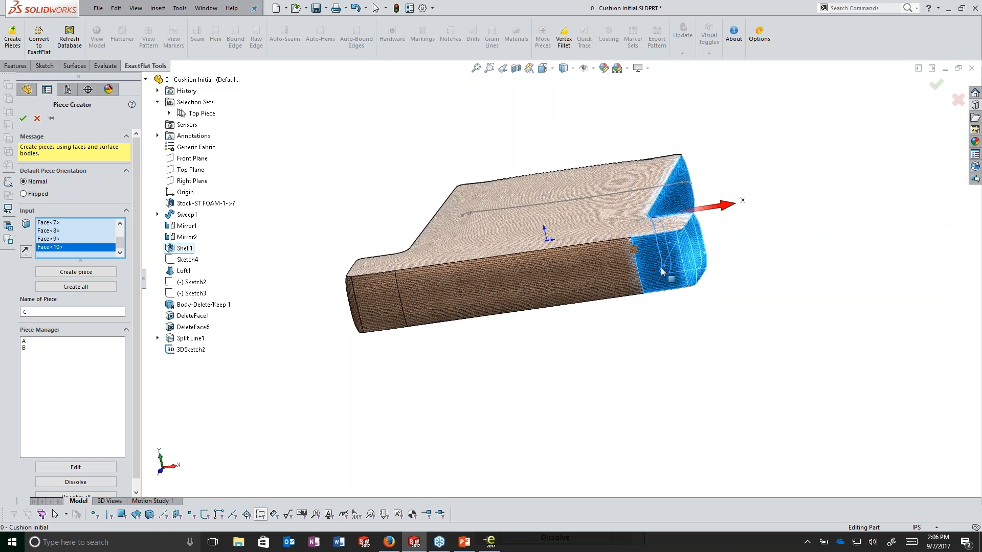
pyautogui.click(599, 274)
pyautogui.click(378, 298)
pyautogui.click(354, 302)
pyautogui.click(355, 306)
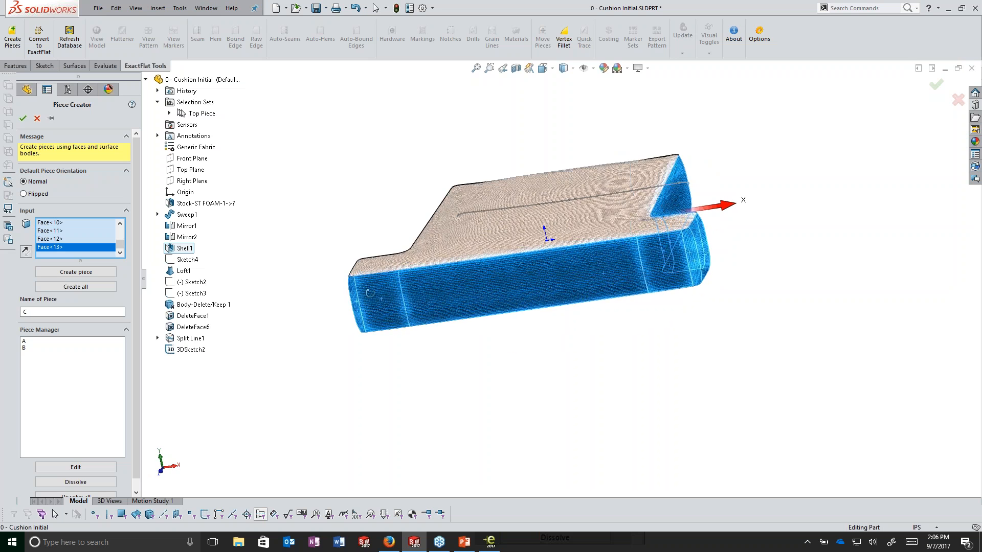
pyautogui.moveTo(355, 305); pyautogui.dragTo(647, 286, button='middle')
pyautogui.click(647, 285)
pyautogui.click(645, 282)
pyautogui.click(638, 276)
pyautogui.click(573, 263)
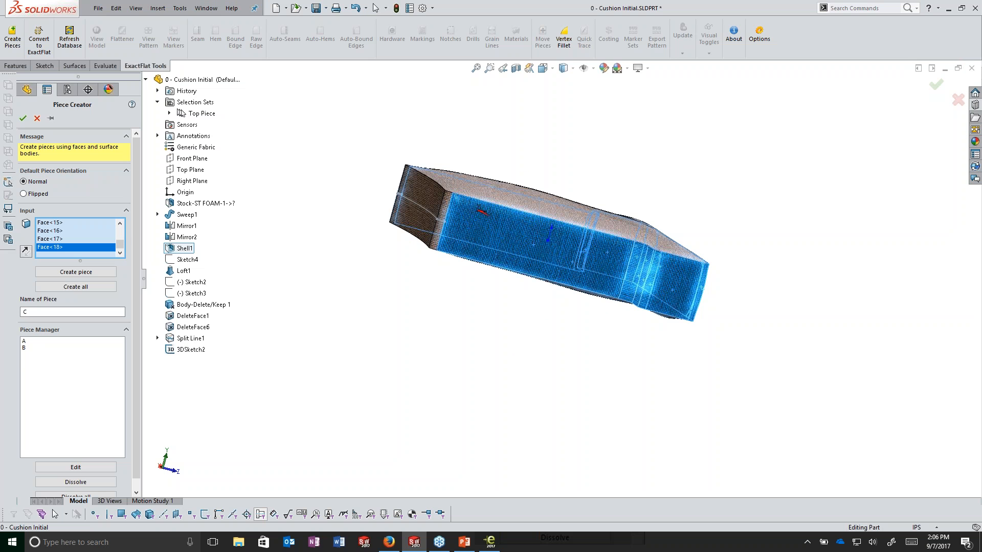
pyautogui.rightClick(570, 263)
# Create a fourth piece from the split end wall's faces and adjoining corner faces, and accept the pieces.
pyautogui.moveTo(570, 263); pyautogui.dragTo(534, 257, button='middle')
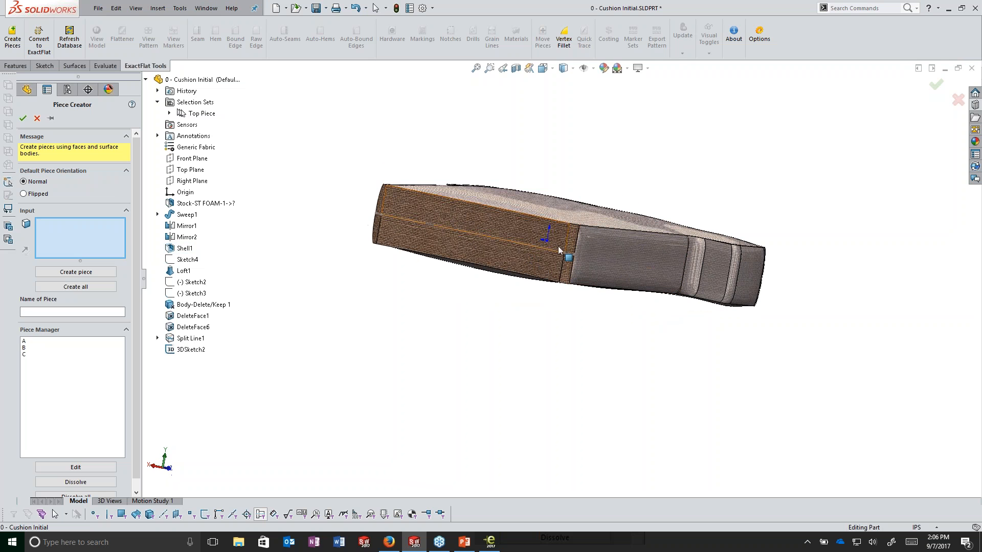
pyautogui.click(571, 241)
pyautogui.click(567, 262)
pyautogui.click(537, 257)
pyautogui.click(516, 226)
pyautogui.moveTo(465, 219); pyautogui.dragTo(545, 225, button='middle')
pyautogui.click(491, 227)
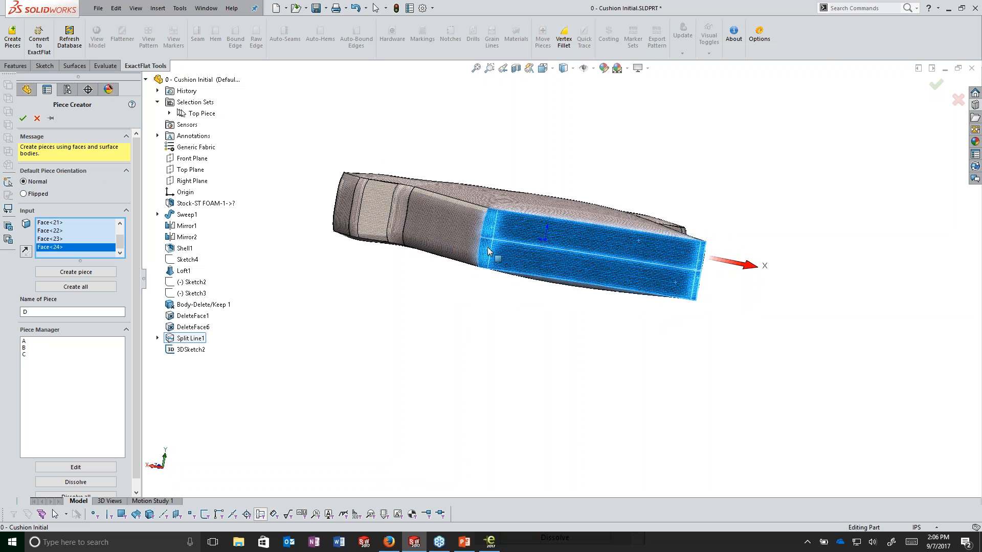
pyautogui.rightClick(494, 254)
pyautogui.moveTo(494, 254); pyautogui.dragTo(558, 283, button='middle')
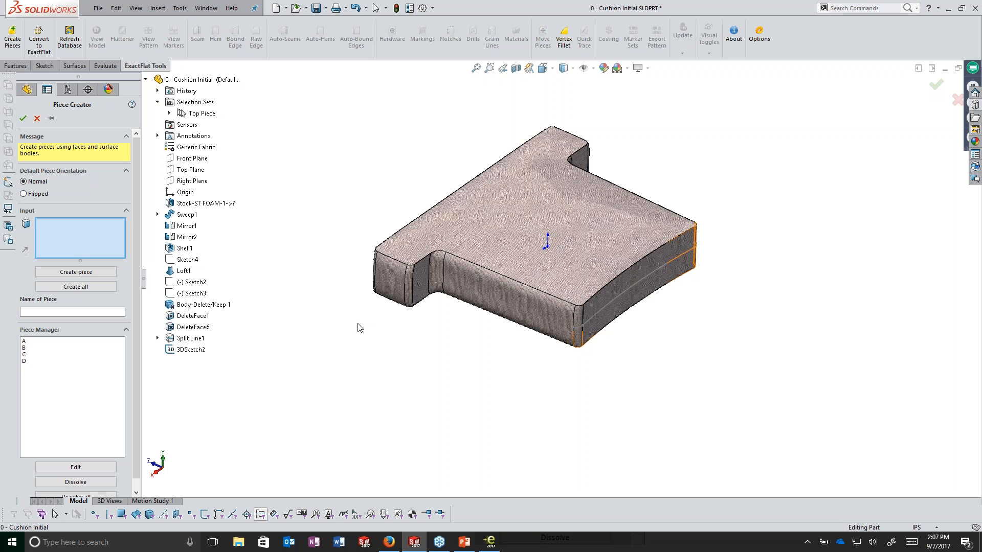
pyautogui.click(23, 120)
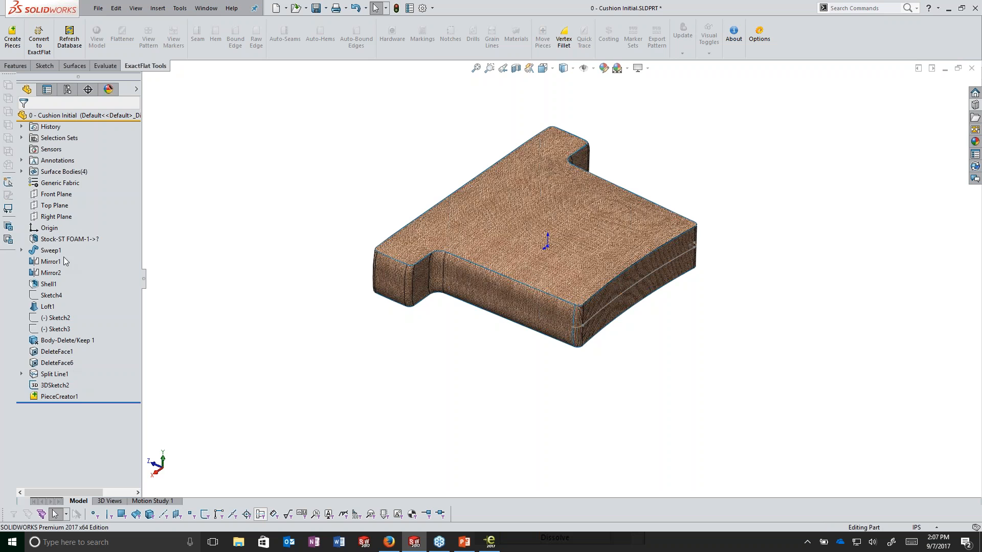
# Highlight the PieceCreator1 feature and examine the piece boundaries on the cushion's top, bottom and sides.
pyautogui.click(59, 396)
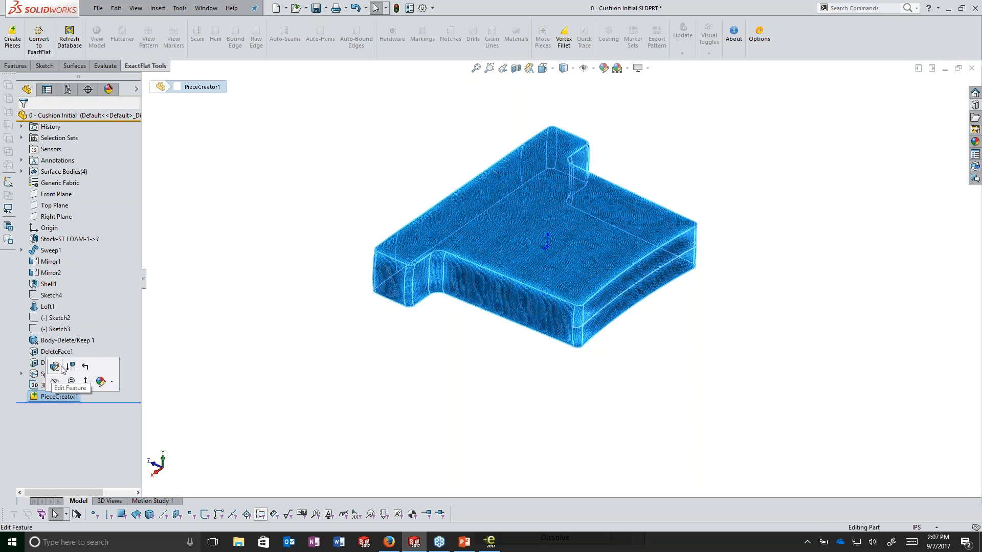
pyautogui.click(287, 362)
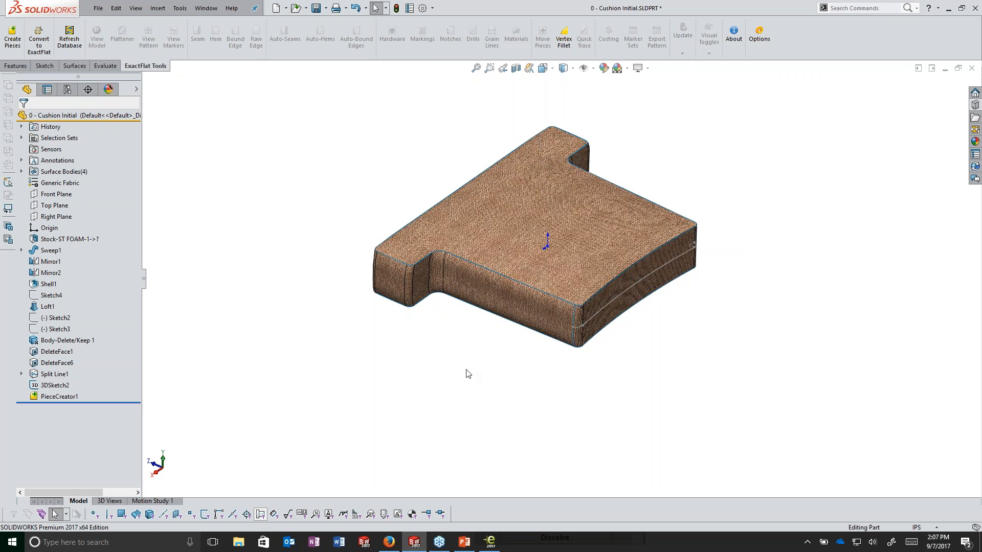
pyautogui.scroll(-3, 470, 371)
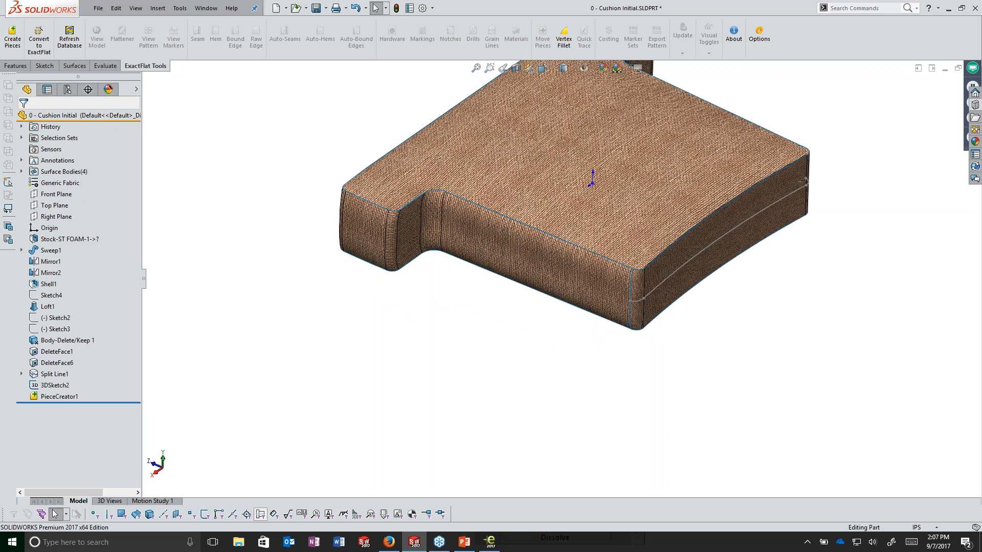
pyautogui.moveTo(451, 342); pyautogui.dragTo(489, 195, button='middle')
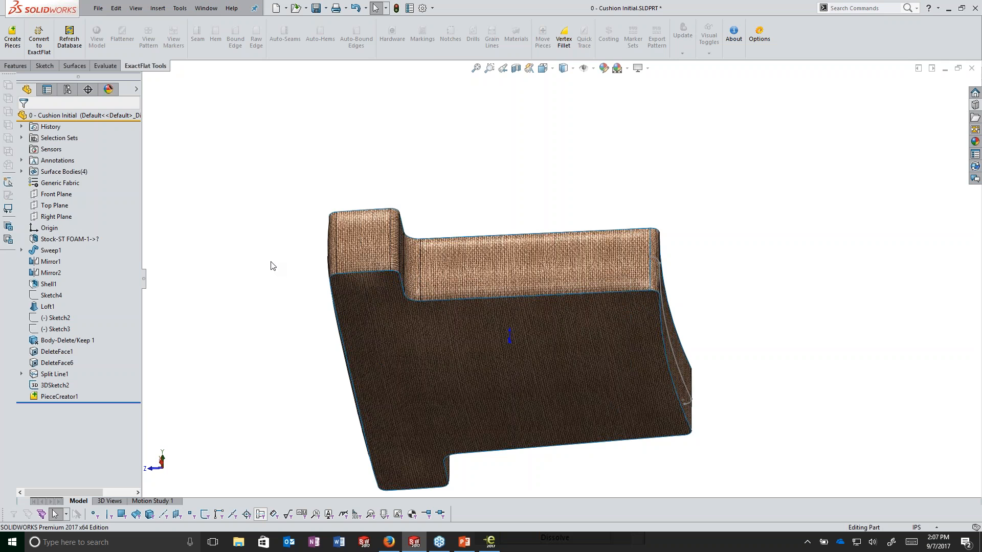
pyautogui.moveTo(281, 254); pyautogui.dragTo(302, 311, button='middle')
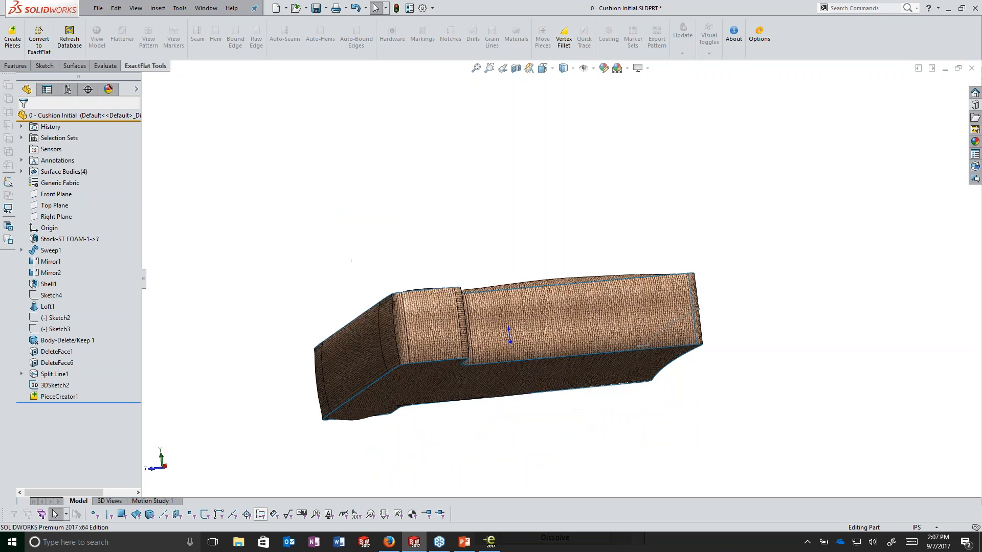
pyautogui.moveTo(377, 278); pyautogui.dragTo(497, 358, button='middle')
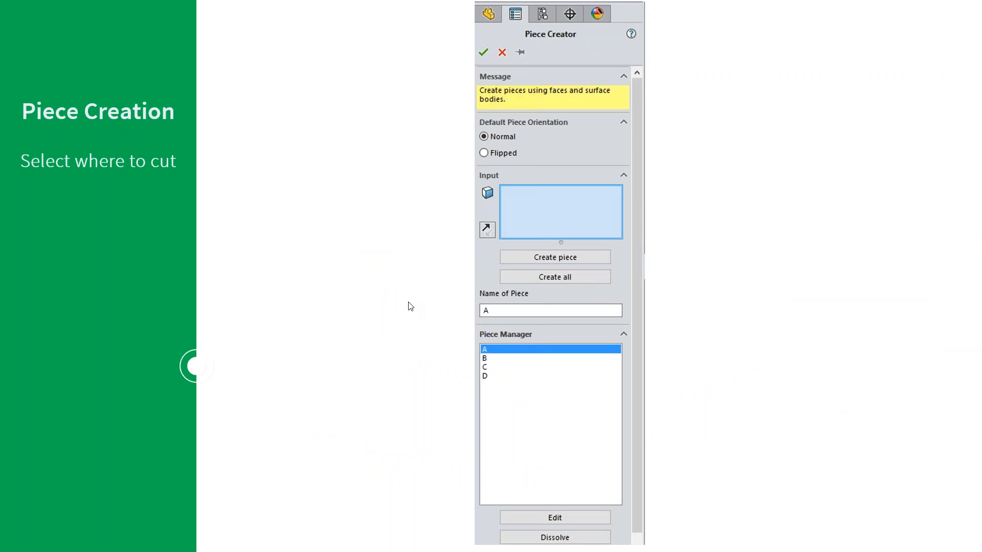
pyautogui.click(409, 302)
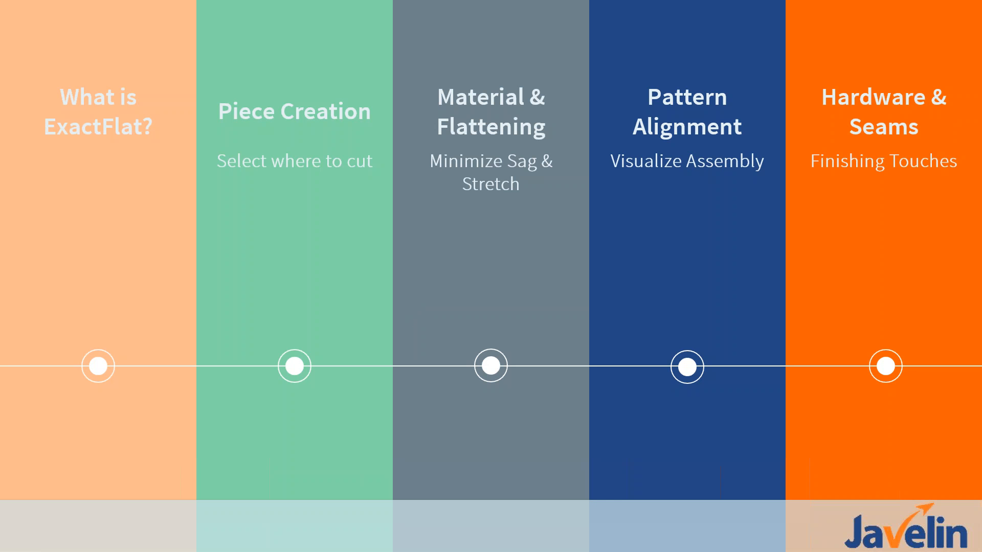
pyautogui.press('Right')
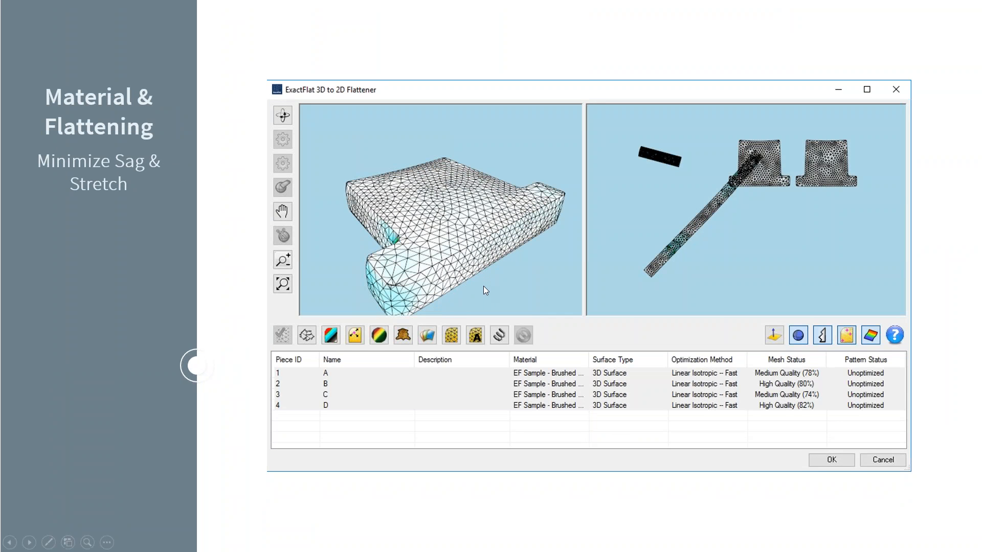
# Switch to SOLIDWORKS and convert the model to ExactFlat, assigning EF Sample - Brushed Warp Knit from the Furniture samples to pieces A to D.
pyautogui.hotkey('alt', 'Tab')
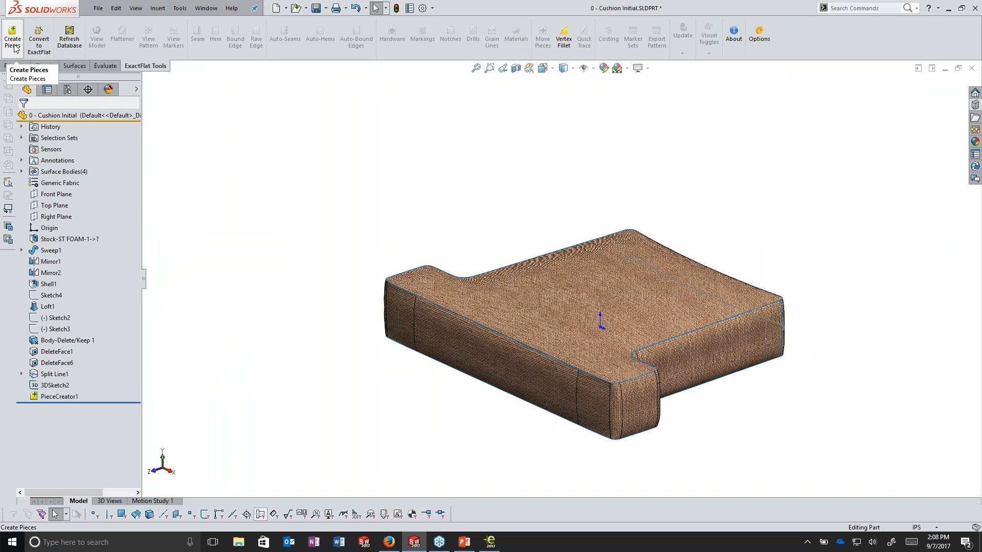
pyautogui.click(46, 49)
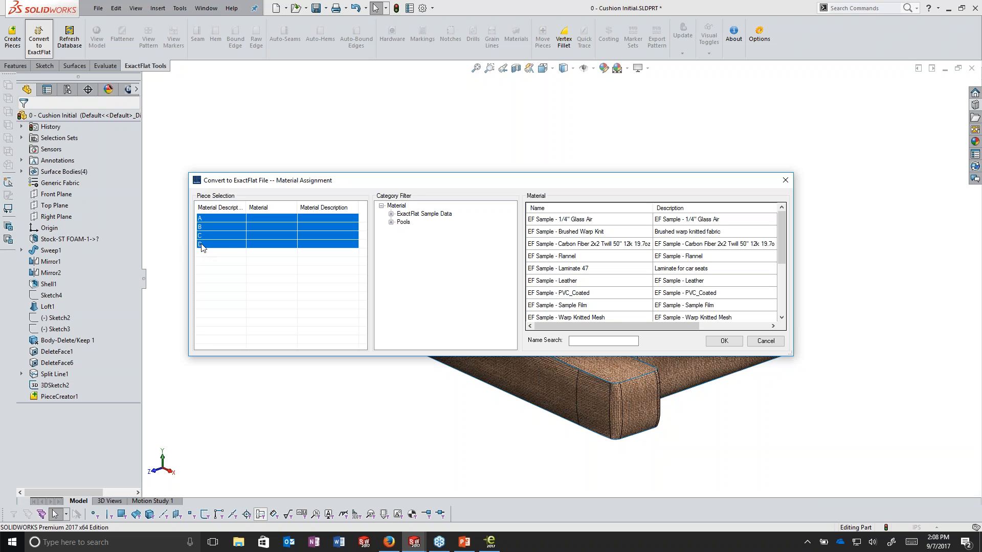
pyautogui.click(391, 214)
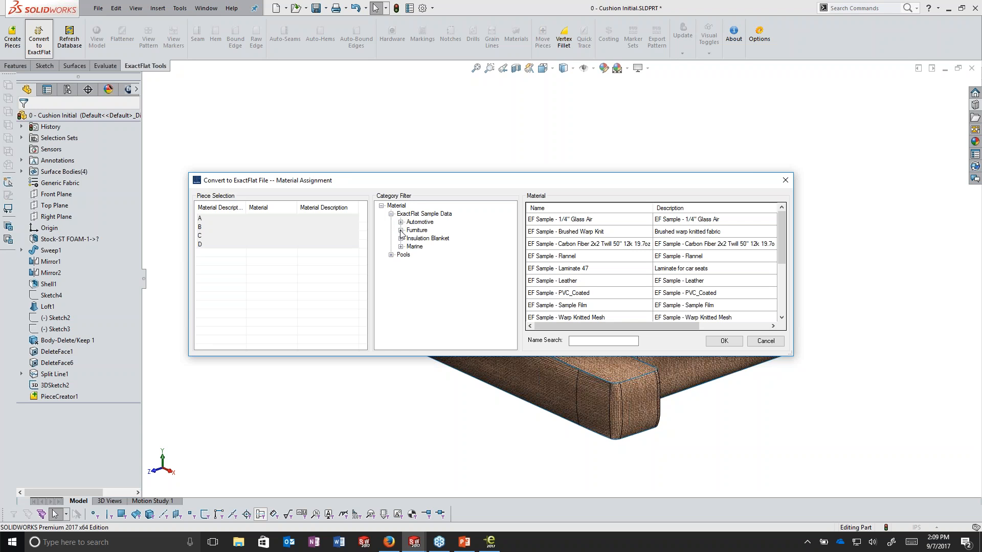
pyautogui.click(402, 231)
pyautogui.click(427, 239)
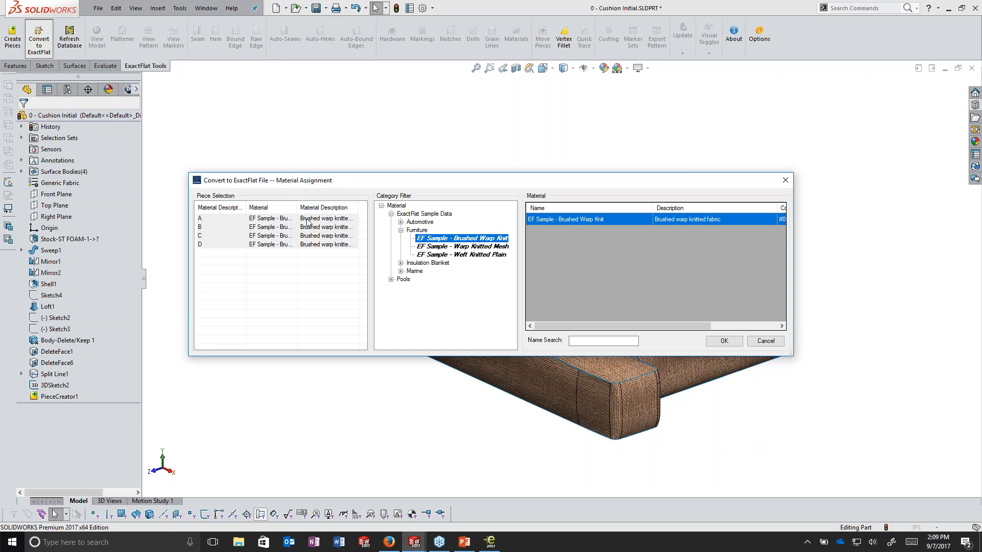
pyautogui.click(724, 342)
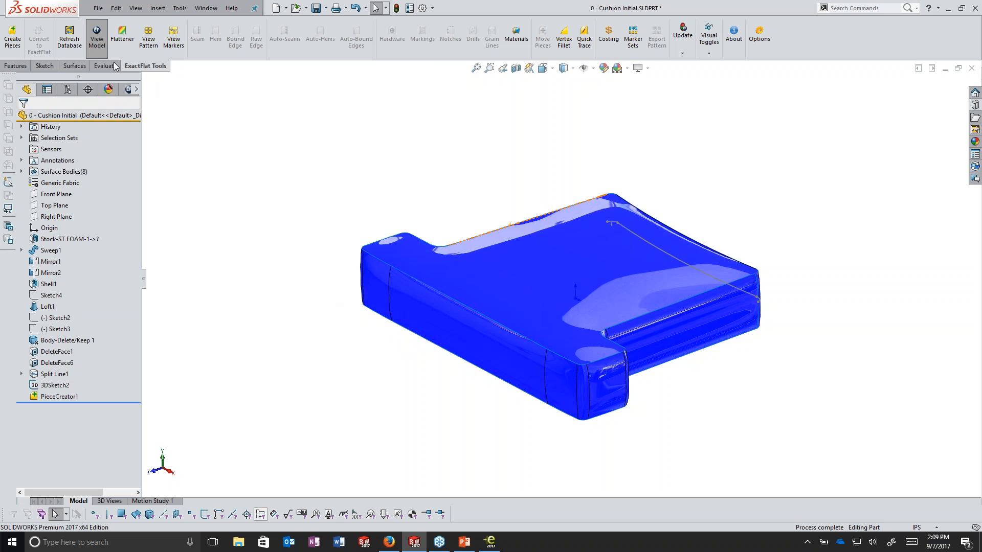
# Open the 3D to 2D Flattener and examine the initial mesh on piece A and on all four cushion pieces together.
pyautogui.click(128, 40)
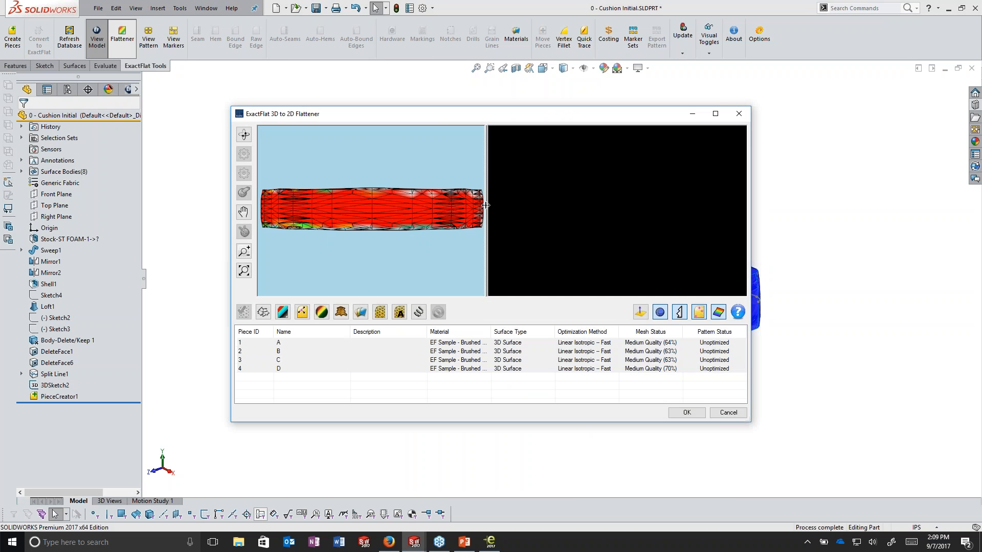
pyautogui.moveTo(392, 207); pyautogui.dragTo(423, 229)
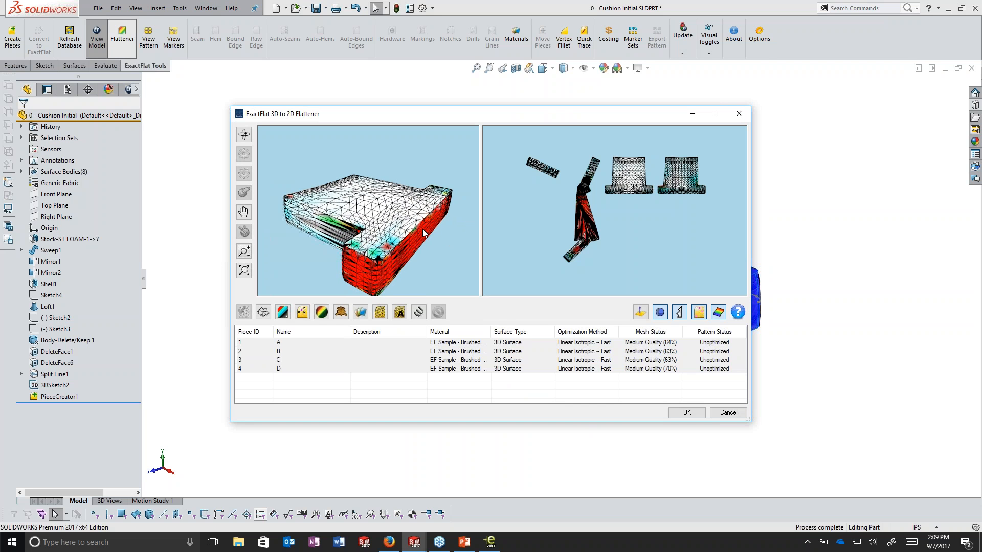
pyautogui.rightClick(444, 346)
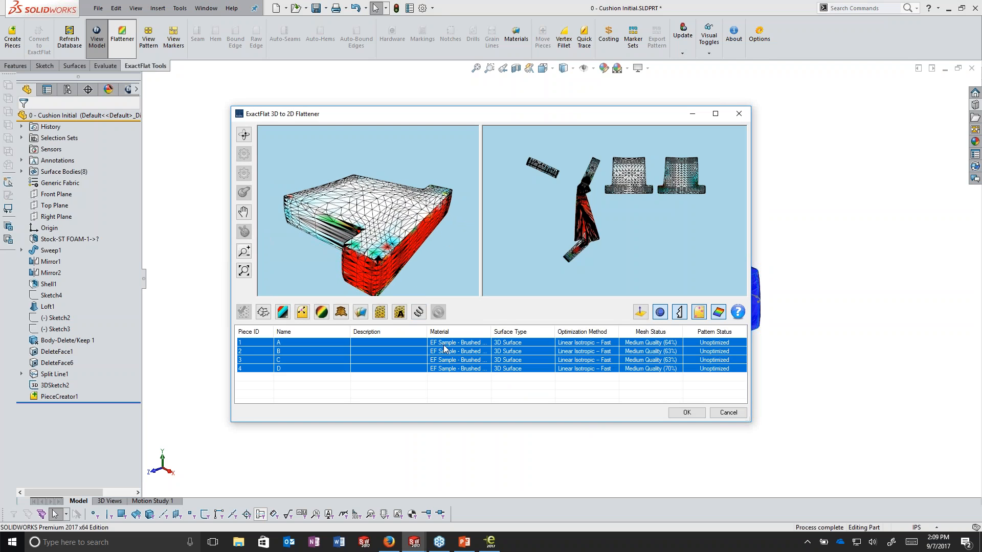
pyautogui.click(444, 348)
pyautogui.moveTo(342, 225); pyautogui.dragTo(351, 176)
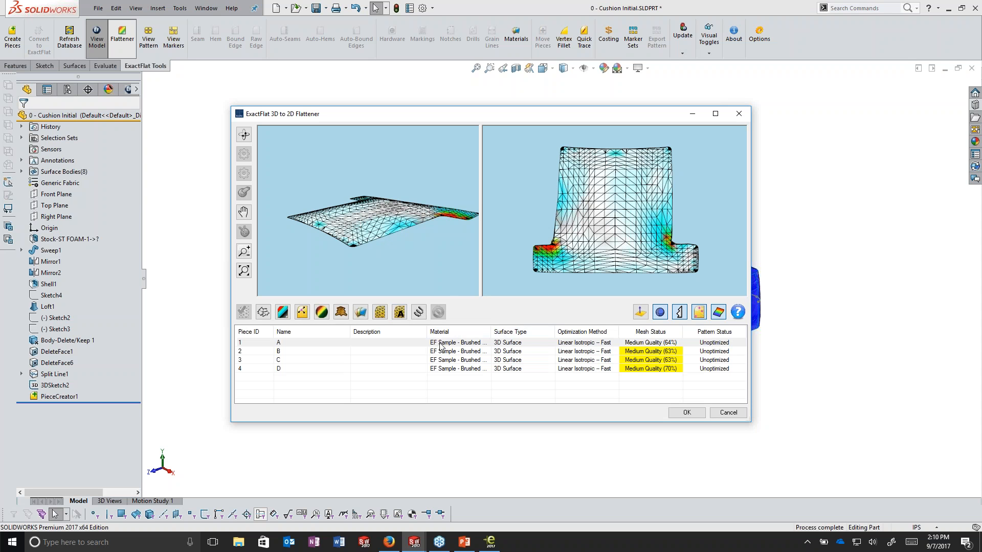
pyautogui.moveTo(443, 343); pyautogui.dragTo(444, 370)
pyautogui.moveTo(355, 219); pyautogui.dragTo(429, 235)
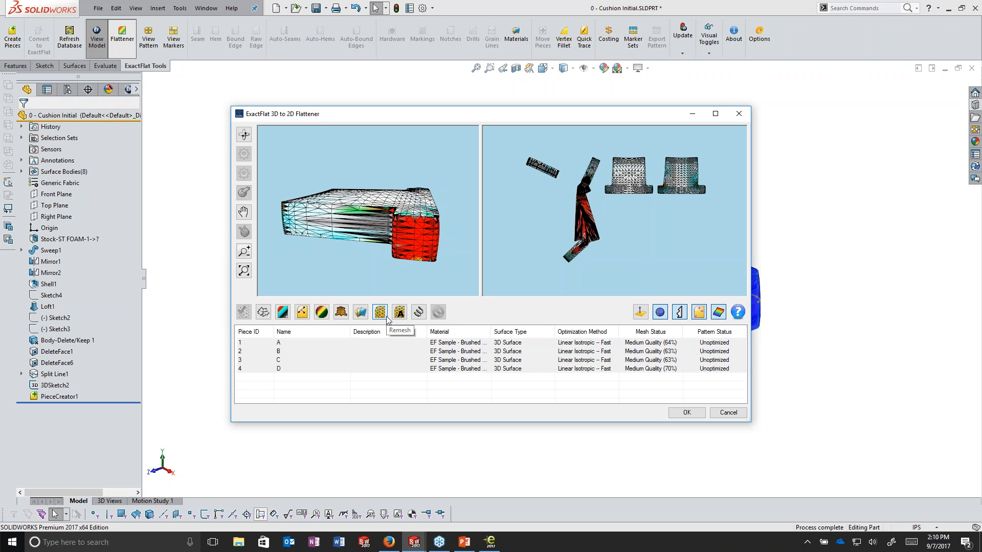
# Remesh all four pieces and start optimizing their flat patterns.
pyautogui.click(386, 317)
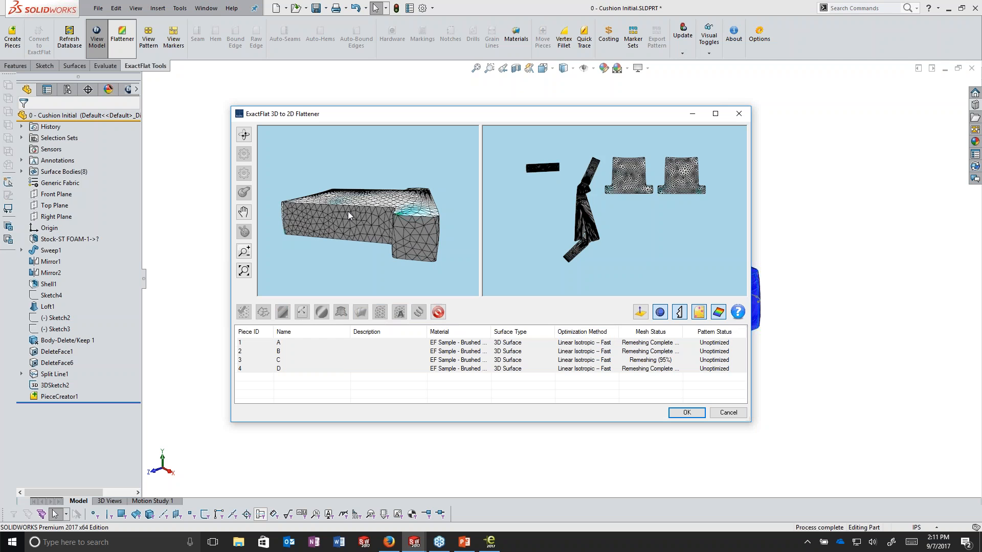
pyautogui.moveTo(420, 246); pyautogui.dragTo(391, 254)
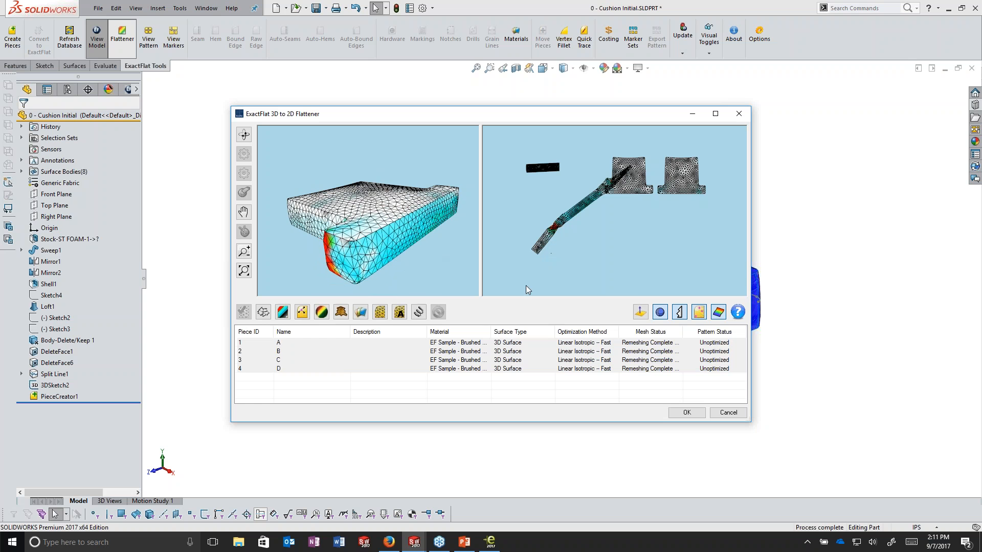
pyautogui.click(420, 312)
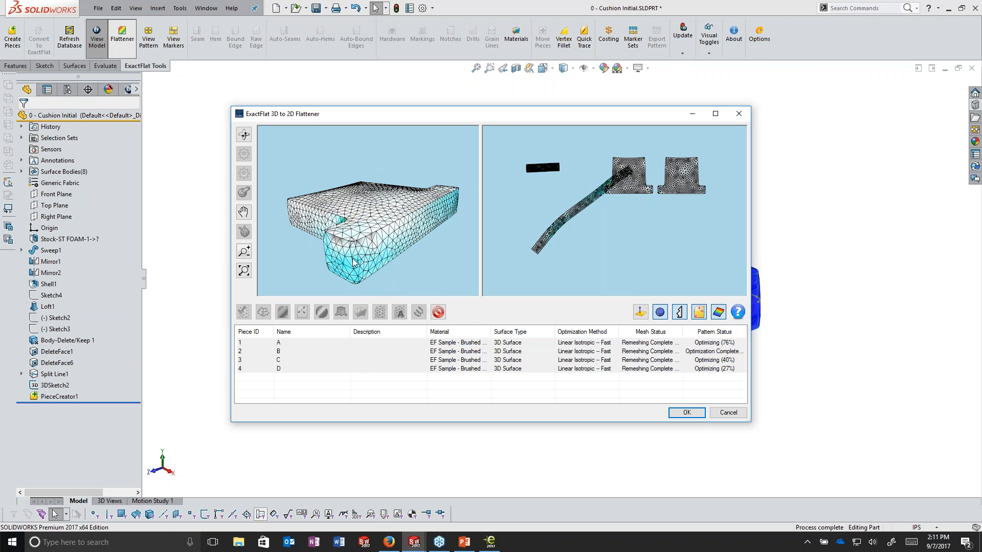
pyautogui.moveTo(354, 251); pyautogui.dragTo(416, 214)
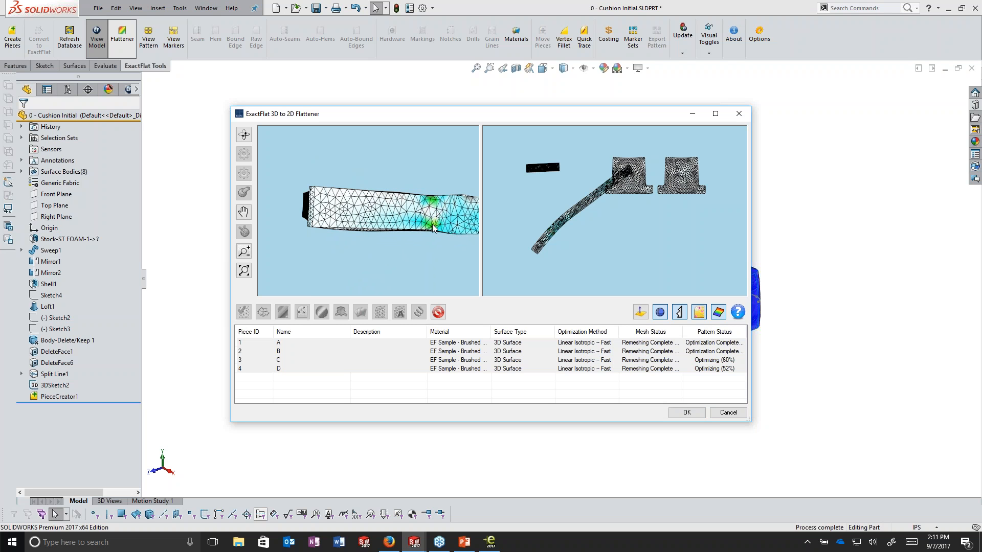
pyautogui.moveTo(437, 228); pyautogui.dragTo(271, 248)
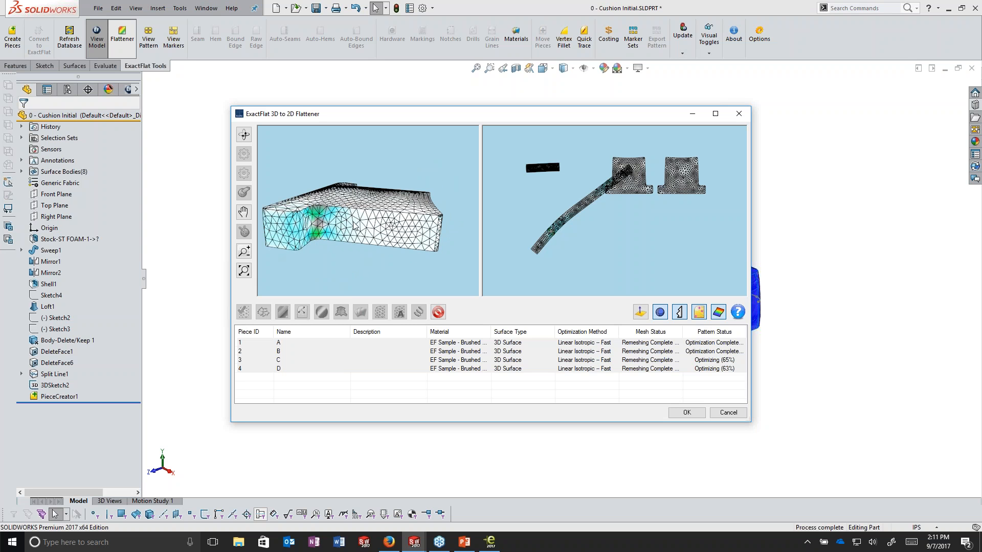
# Examine the flattened shape and strain colours of pieces A, B, C and D one by one, and then all together.
pyautogui.click(586, 344)
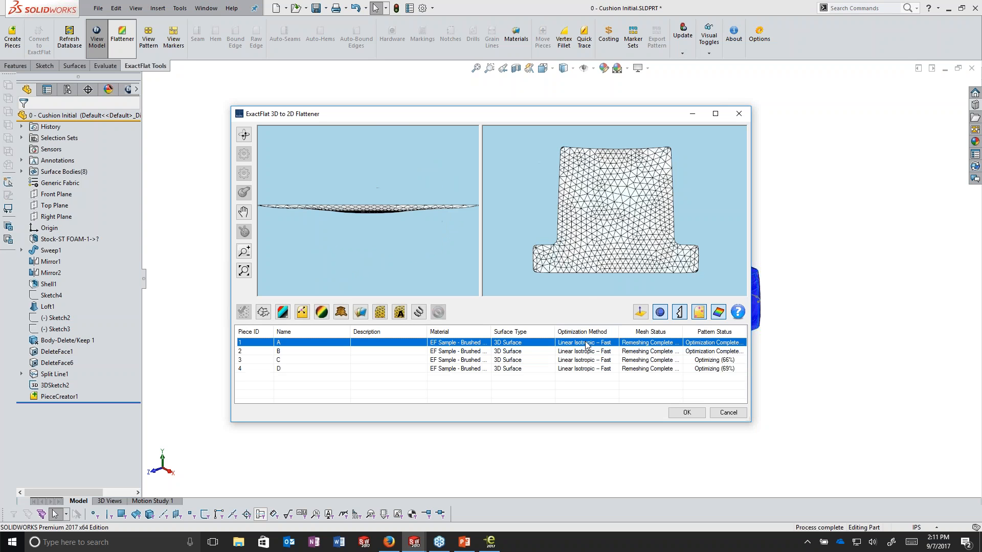
pyautogui.click(584, 354)
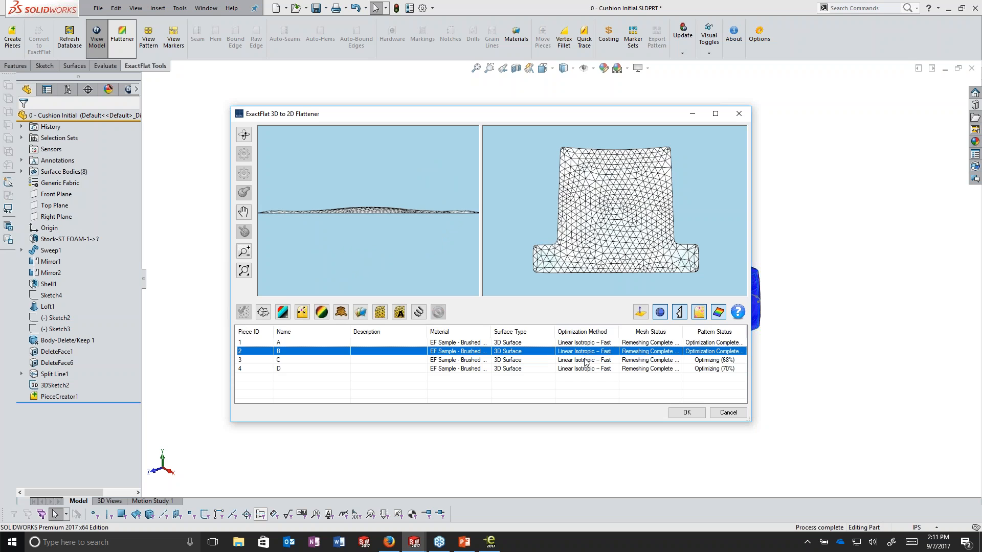
pyautogui.click(588, 360)
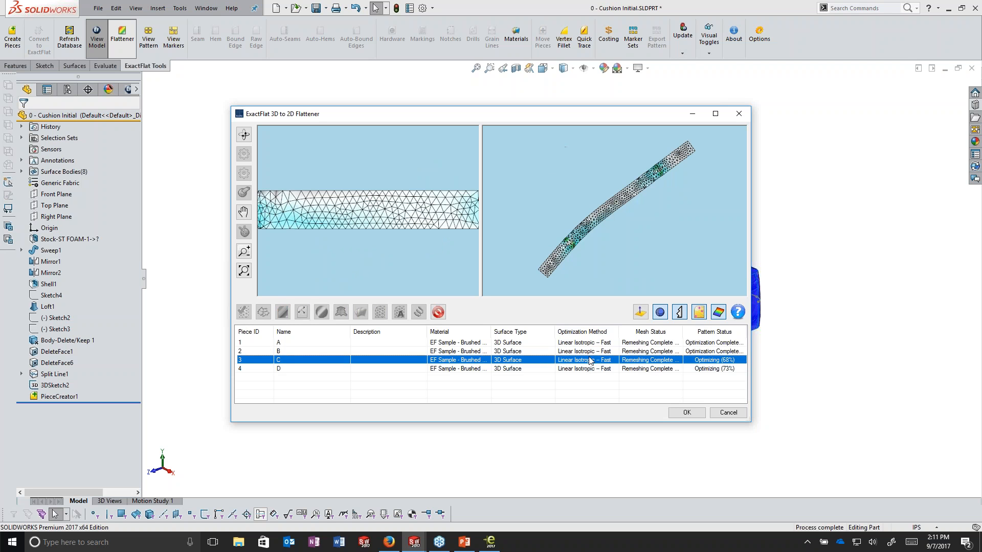
pyautogui.click(593, 352)
pyautogui.click(594, 344)
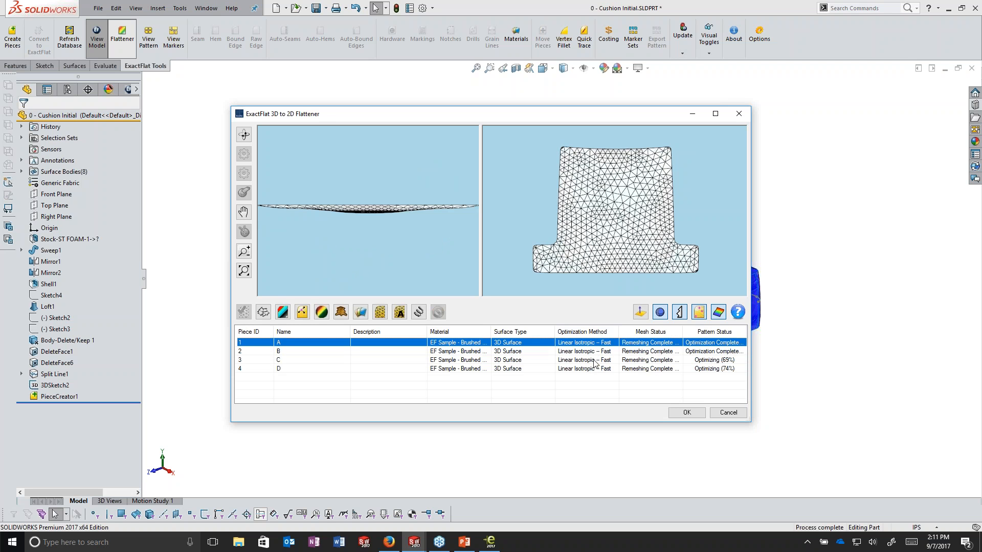
pyautogui.click(594, 361)
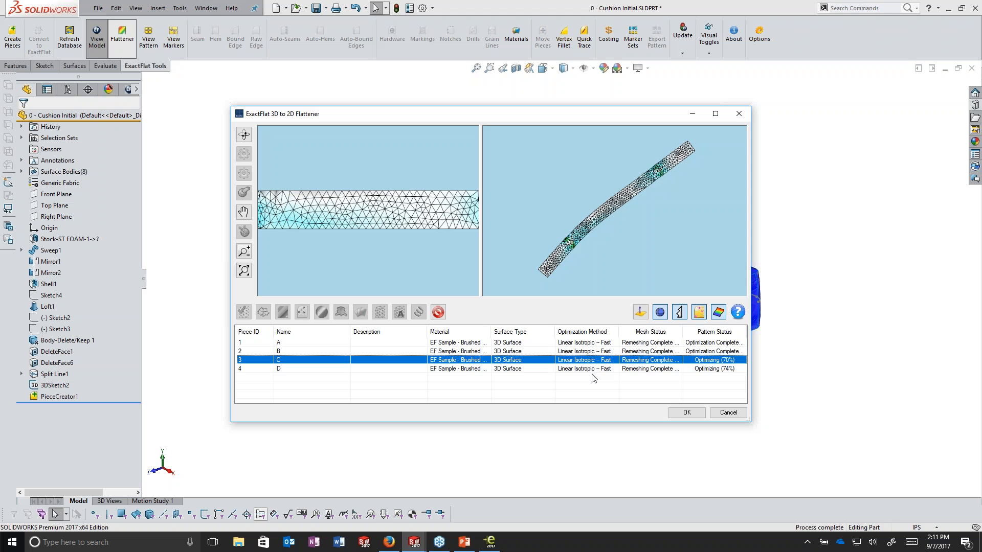
pyautogui.click(593, 369)
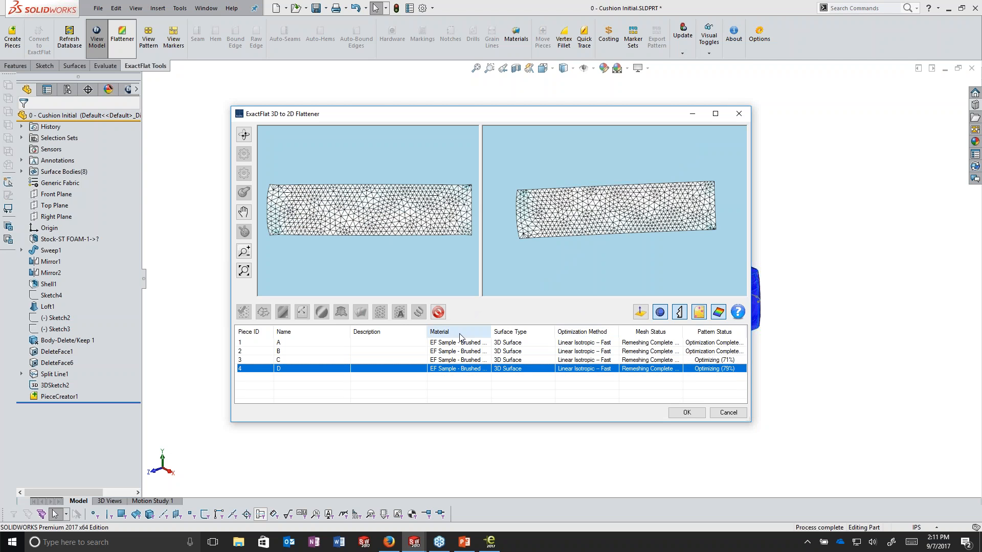
pyautogui.keyDown('shift'); pyautogui.click(437, 343); pyautogui.keyUp('shift')
pyautogui.moveTo(341, 209); pyautogui.dragTo(460, 261, button='middle')
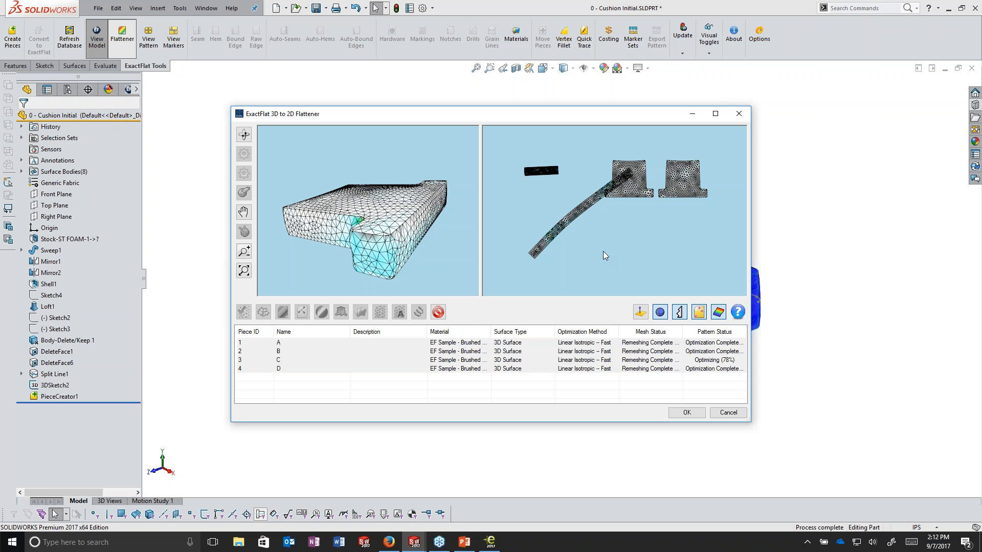
# Inspect side piece C, stop its running optimization and accept the flattening.
pyautogui.click(656, 361)
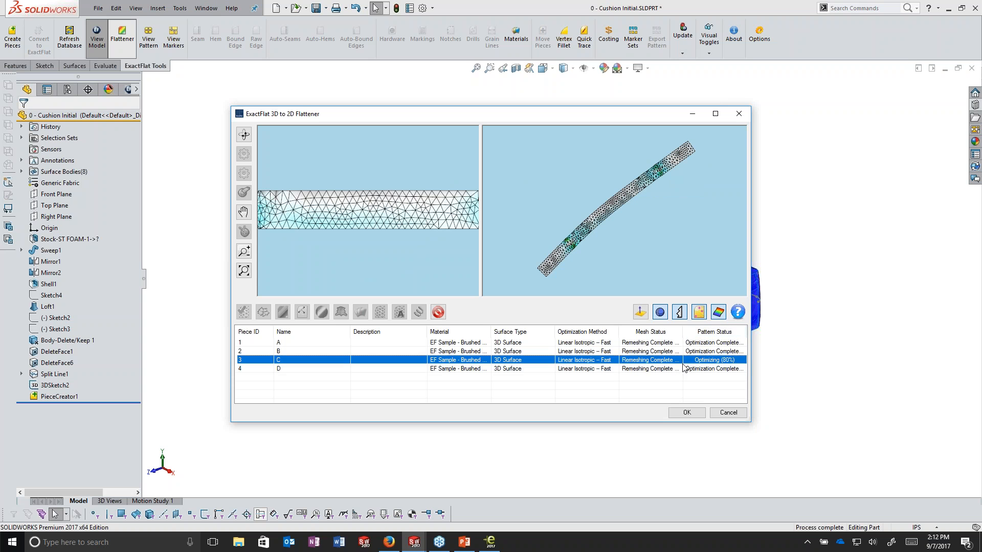
pyautogui.moveTo(427, 206); pyautogui.dragTo(476, 235, button='middle')
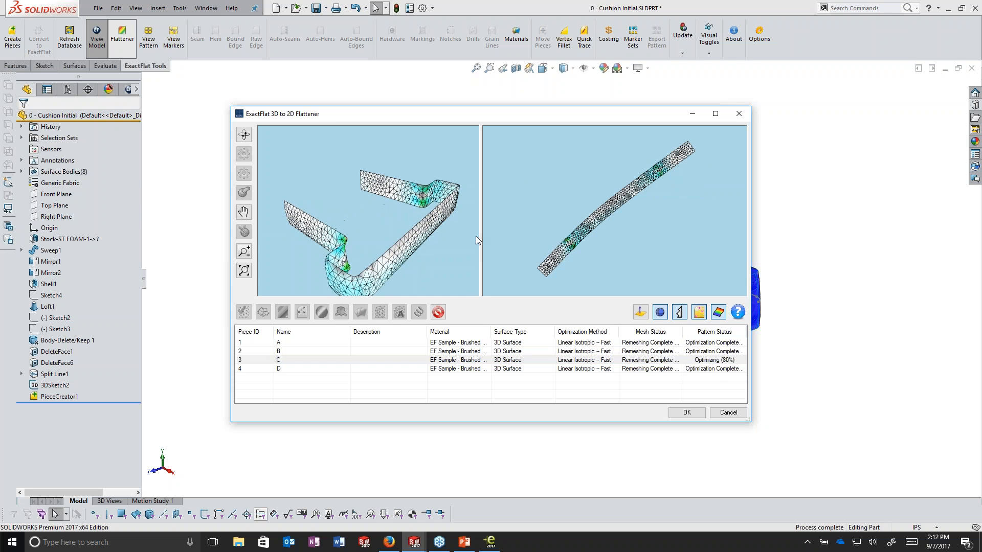
pyautogui.click(728, 364)
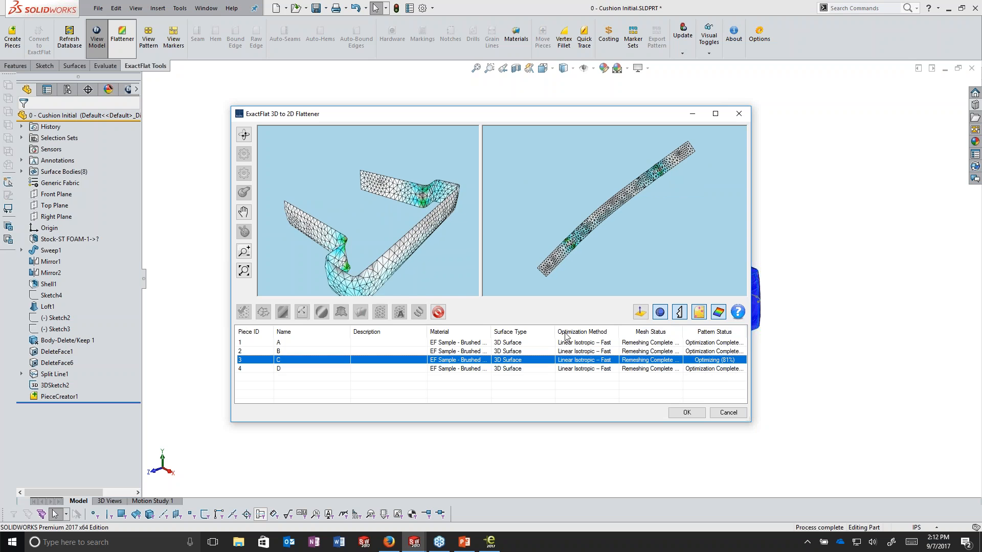
pyautogui.click(437, 312)
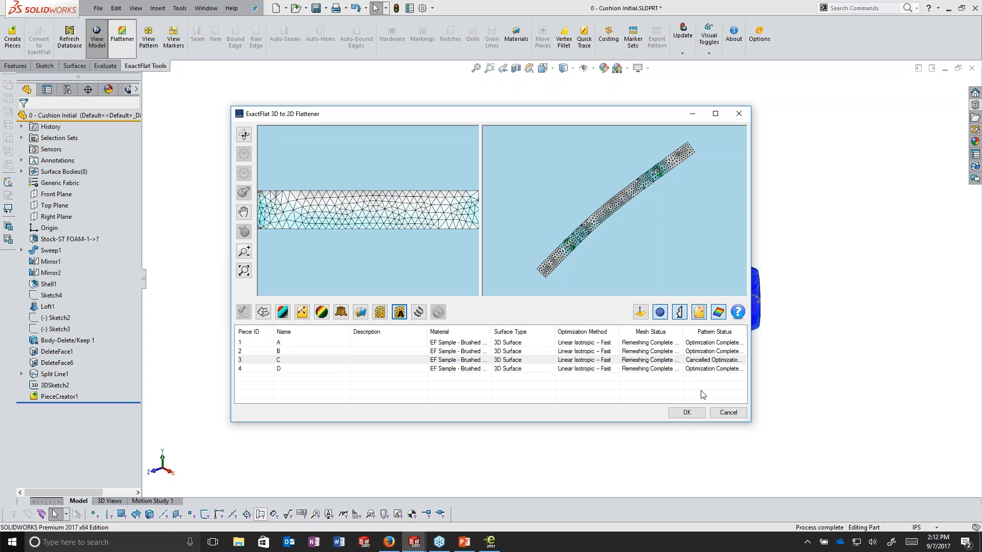
pyautogui.click(686, 413)
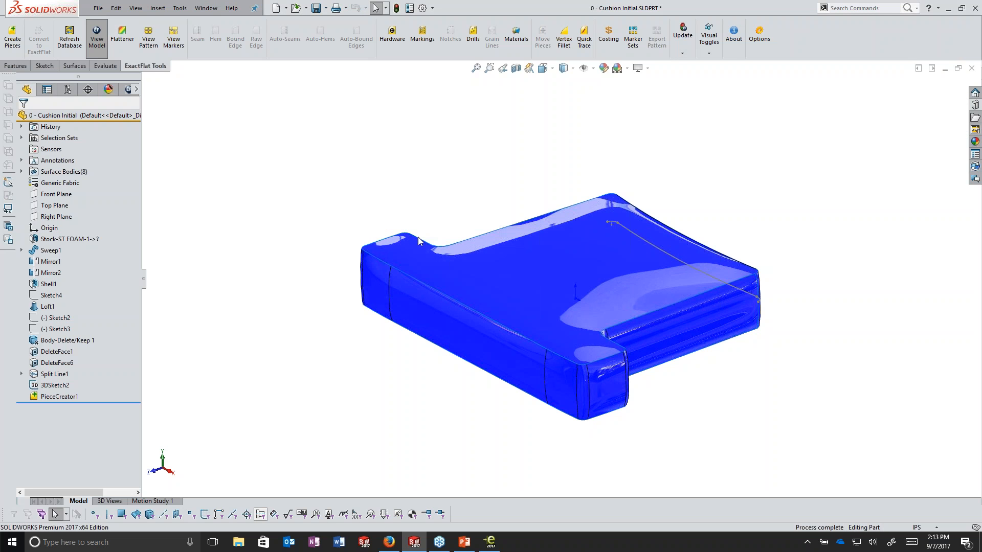
pyautogui.hotkey('alt', 'Tab')
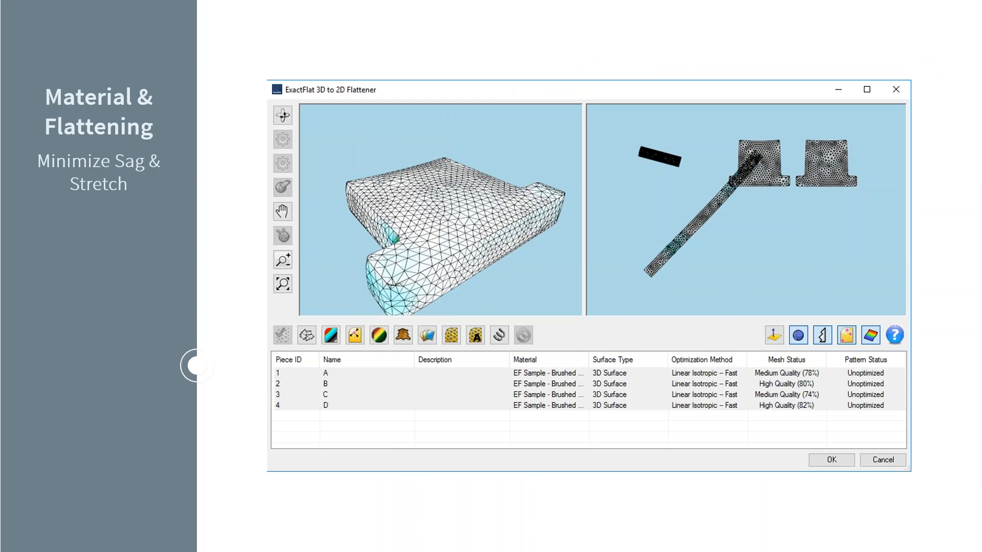
pyautogui.press('Right')
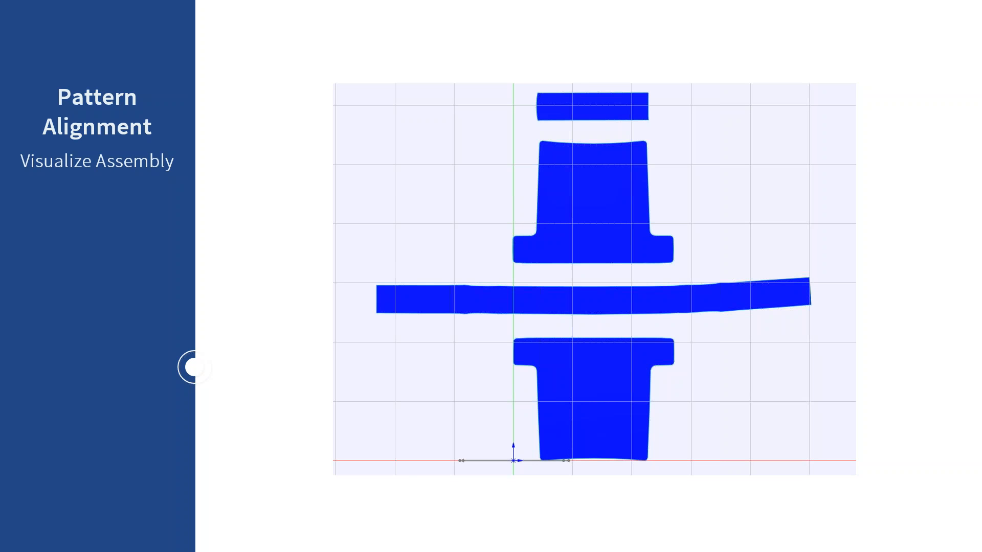
# Return to SOLIDWORKS, show the flat pattern view and align piece A by its upper edge using Move Pieces with the Top Edge option.
pyautogui.hotkey('alt', 'Tab')
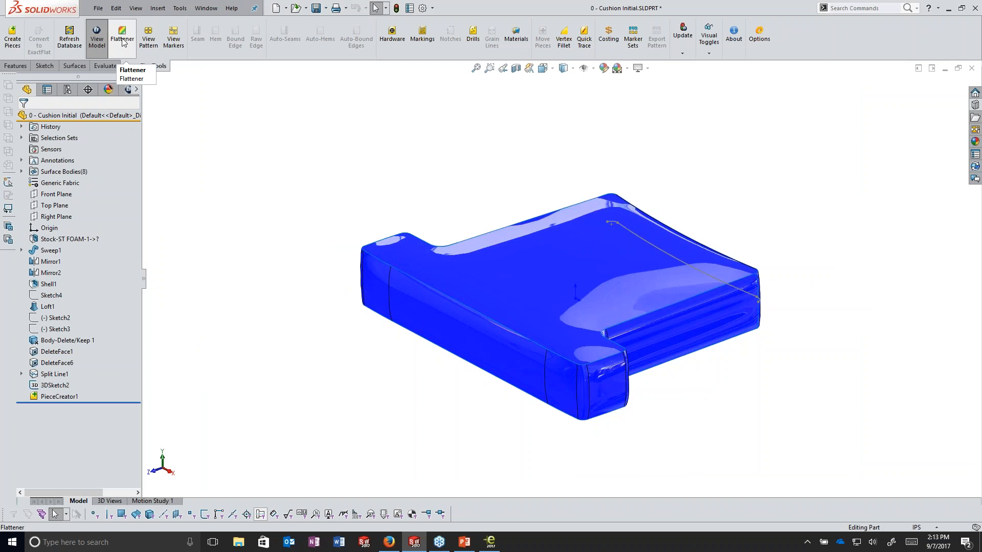
pyautogui.click(148, 40)
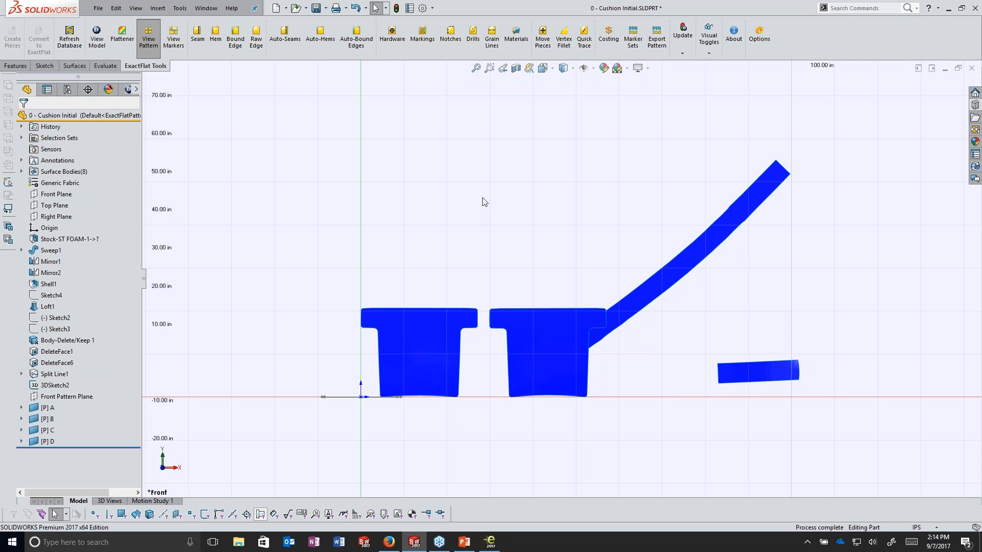
pyautogui.click(543, 38)
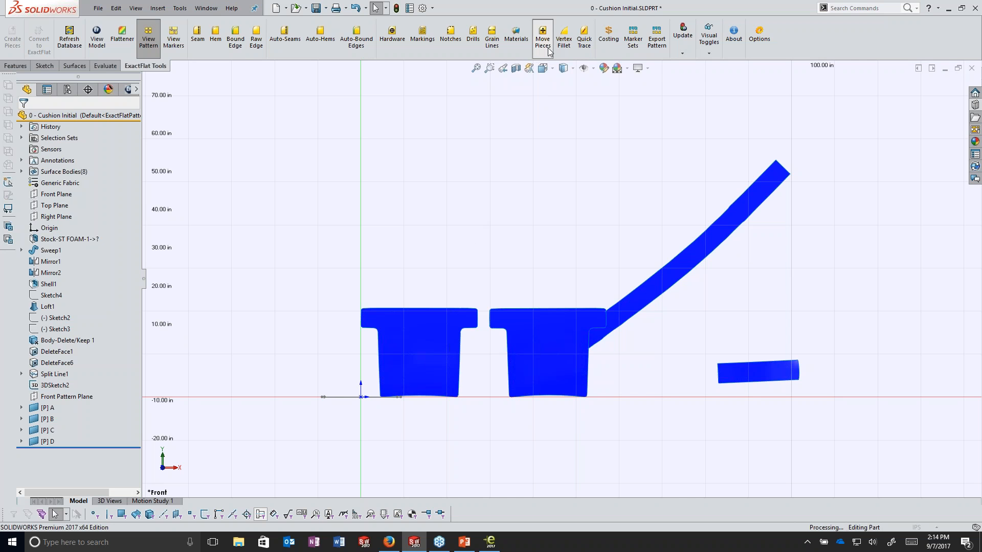
pyautogui.click(56, 149)
pyautogui.click(57, 136)
pyautogui.click(105, 150)
pyautogui.click(419, 309)
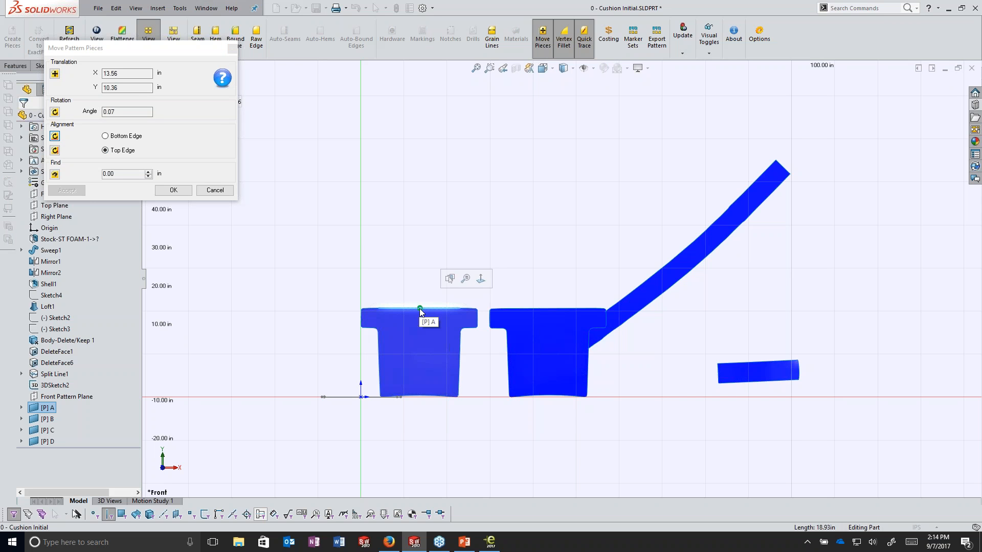
# Find the piece that mates with piece A's upper edge and place it 4.00 in away.
pyautogui.click(55, 175)
pyautogui.doubleClick(126, 174)
pyautogui.write('4')
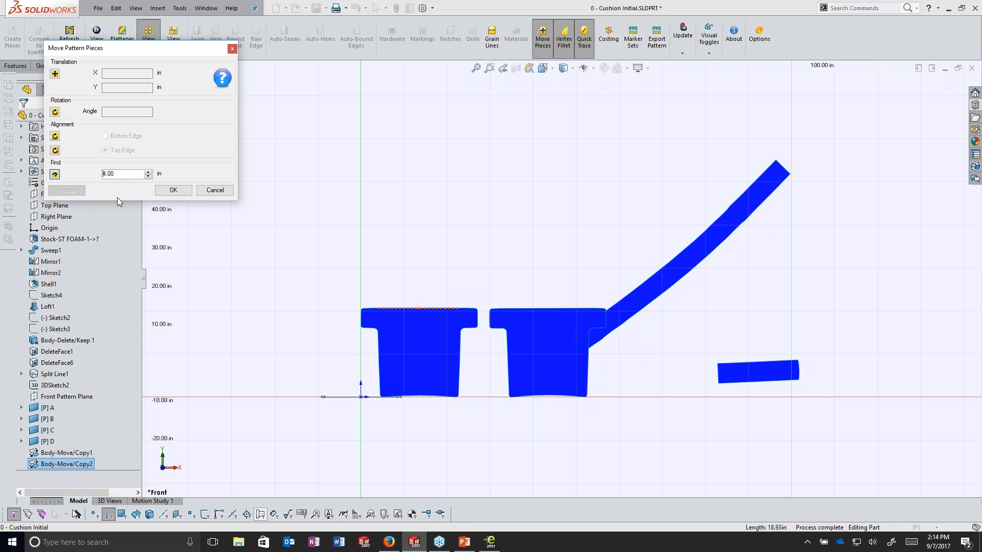
pyautogui.click(420, 309)
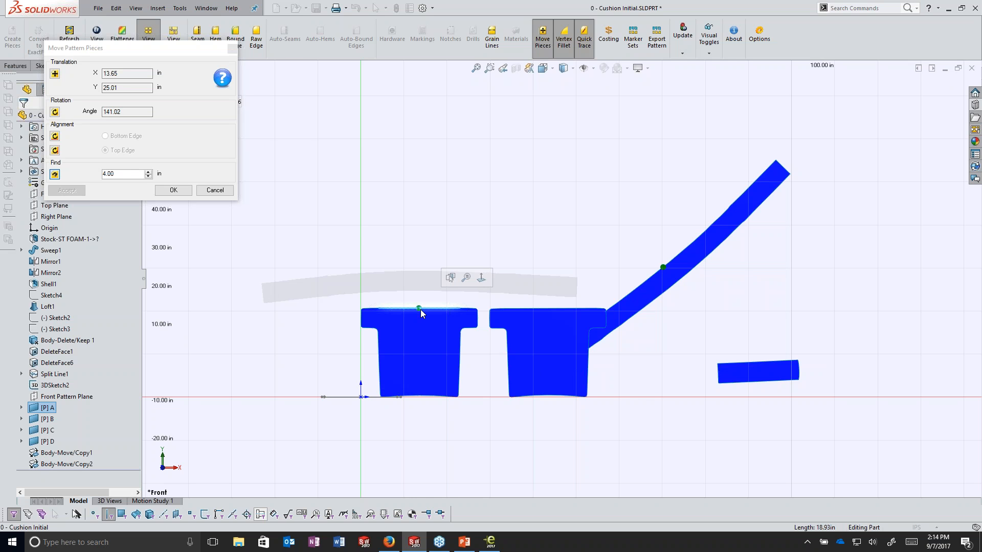
pyautogui.click(421, 309)
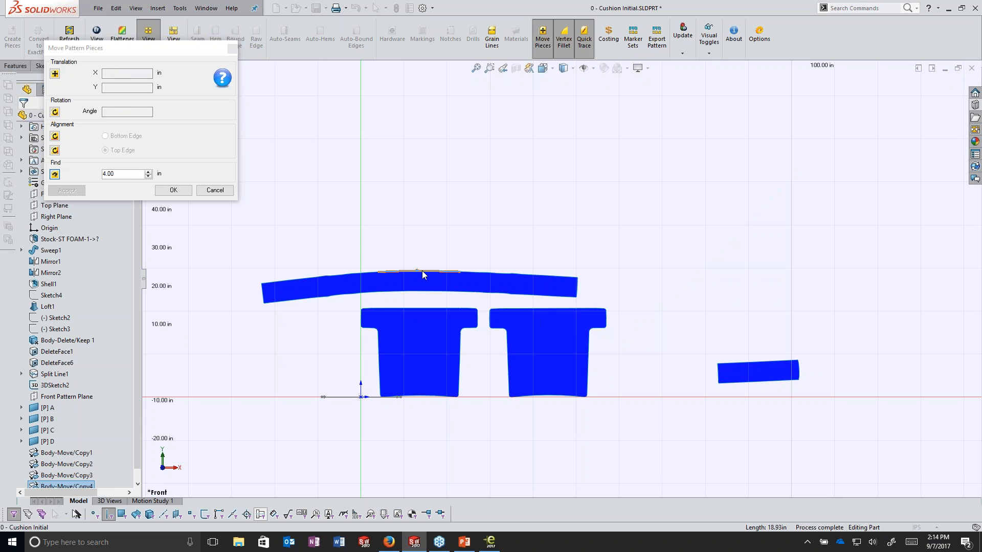
# Find and place piece B against side piece C, and piece D against B's far edge, with the same spacing, and accept the moves.
pyautogui.click(420, 271)
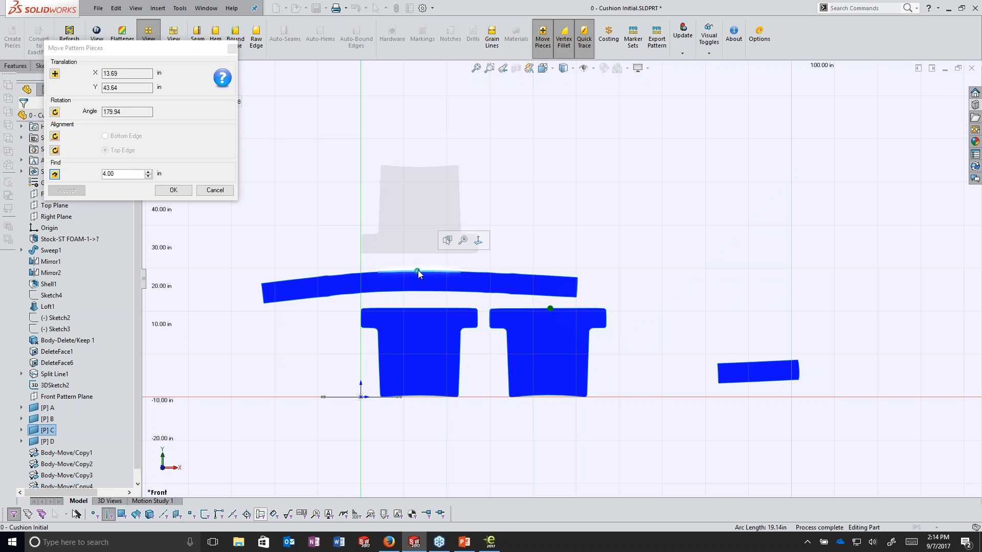
pyautogui.click(419, 167)
pyautogui.moveTo(418, 166); pyautogui.dragTo(420, 166)
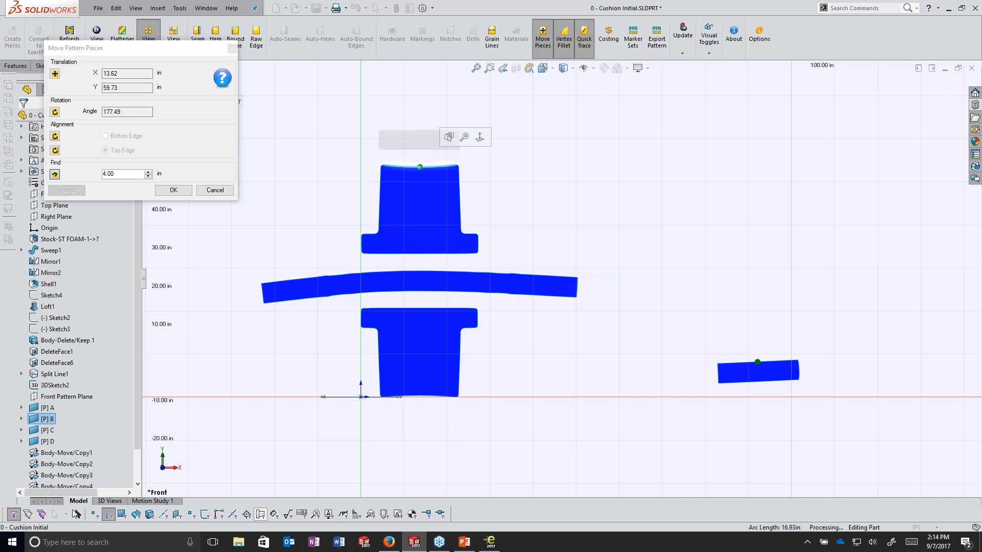
pyautogui.click(420, 167)
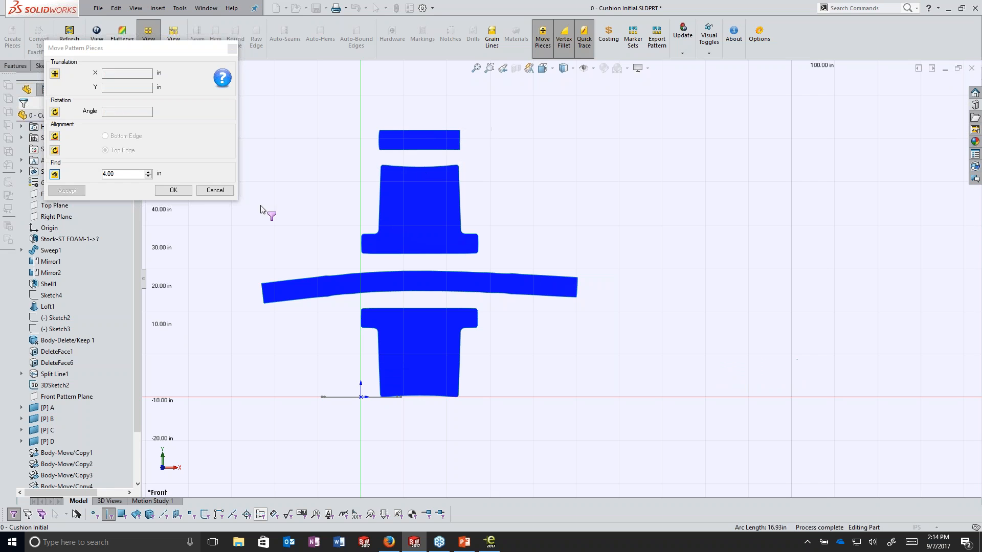
pyautogui.click(172, 190)
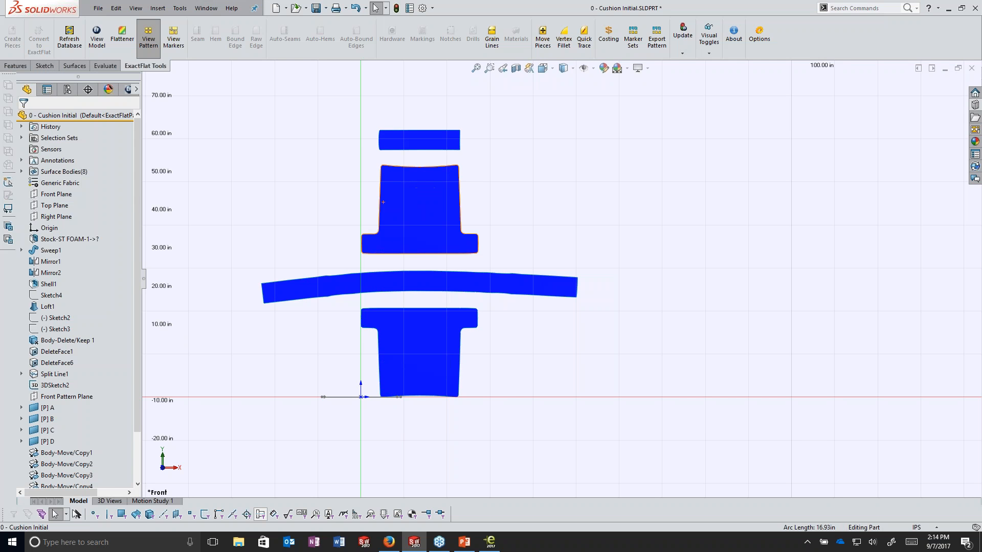
pyautogui.hotkey('alt', 'Tab')
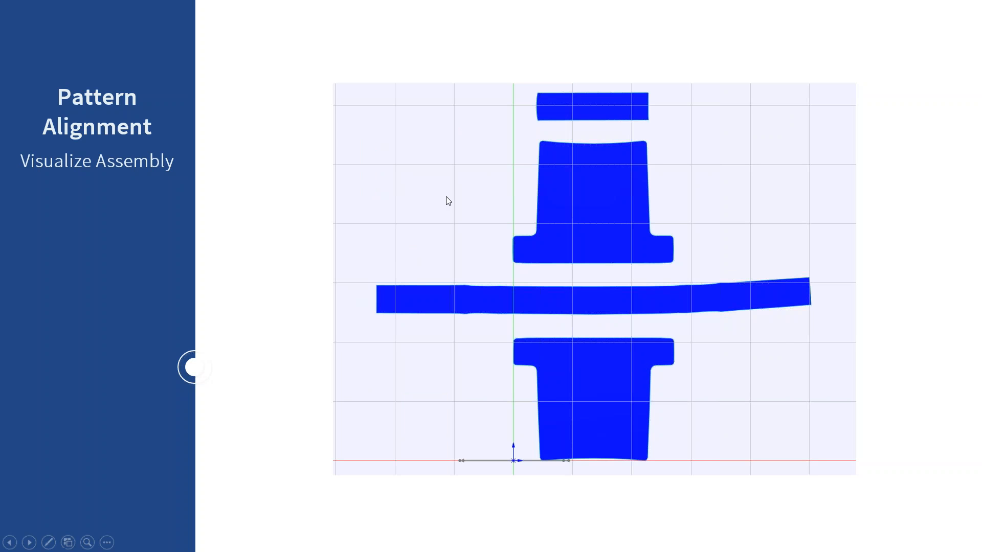
pyautogui.click(446, 197)
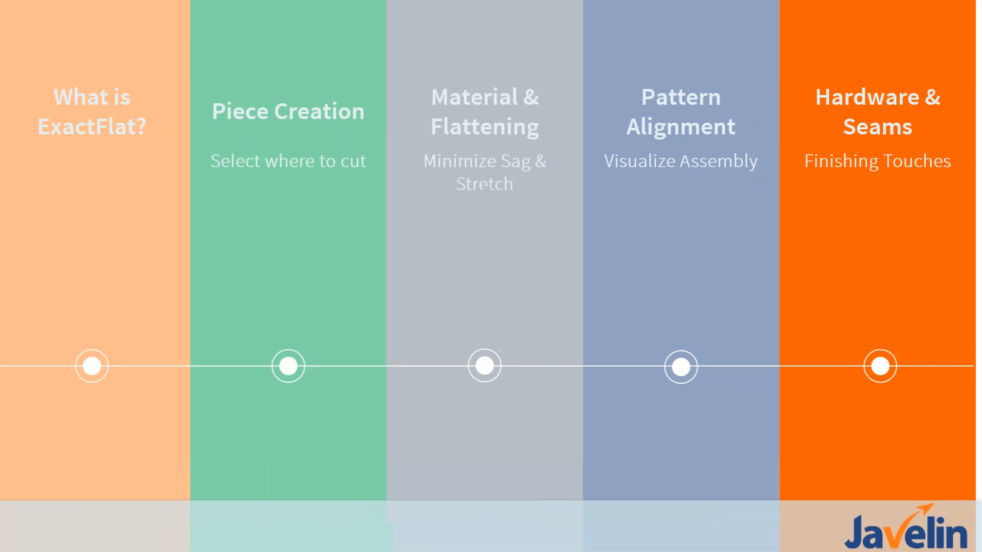
pyautogui.press('Right')
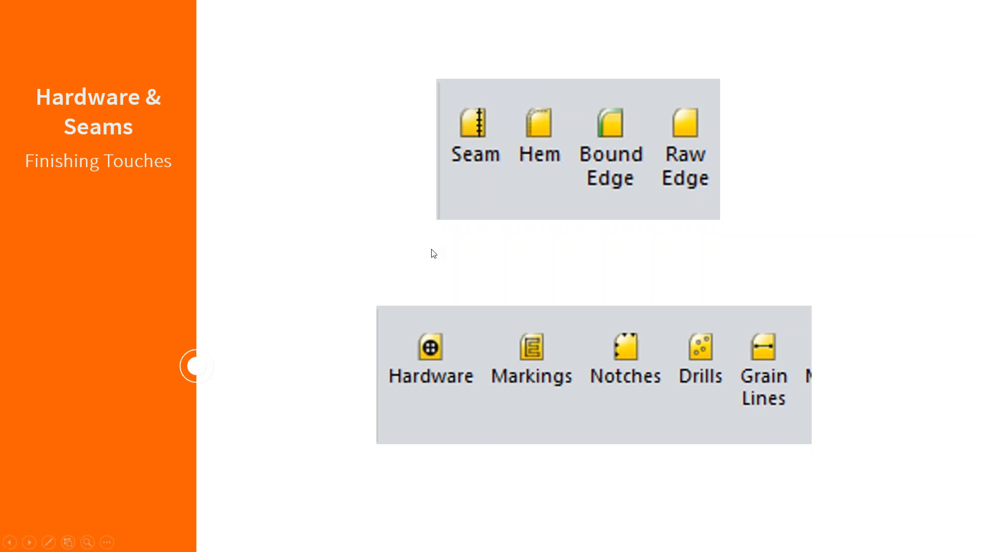
pyautogui.hotkey('alt', 'Tab')
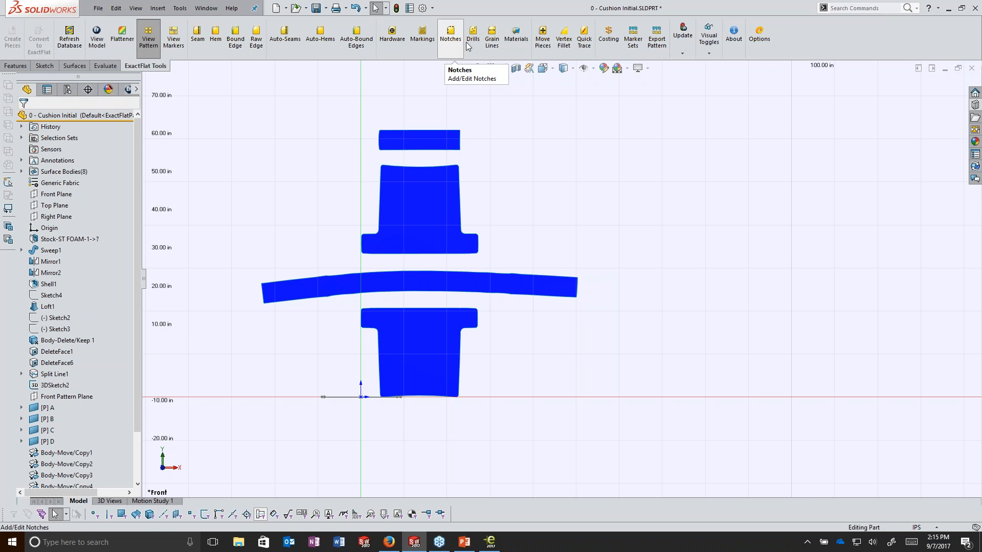
# Show the 3D model view and start a hardware definition on the sketch line running along the middle of the back face.
pyautogui.click(99, 30)
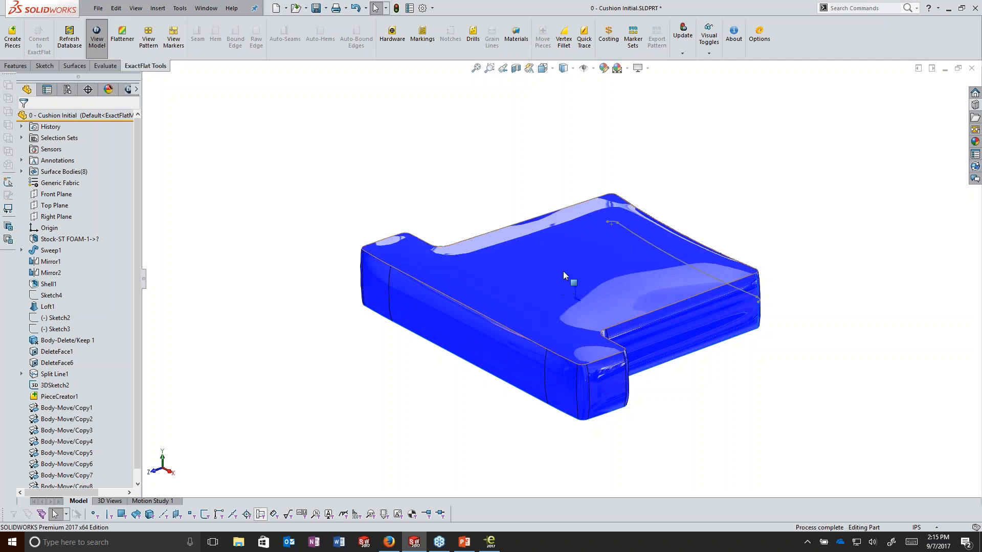
pyautogui.moveTo(561, 269); pyautogui.dragTo(588, 358, button='middle')
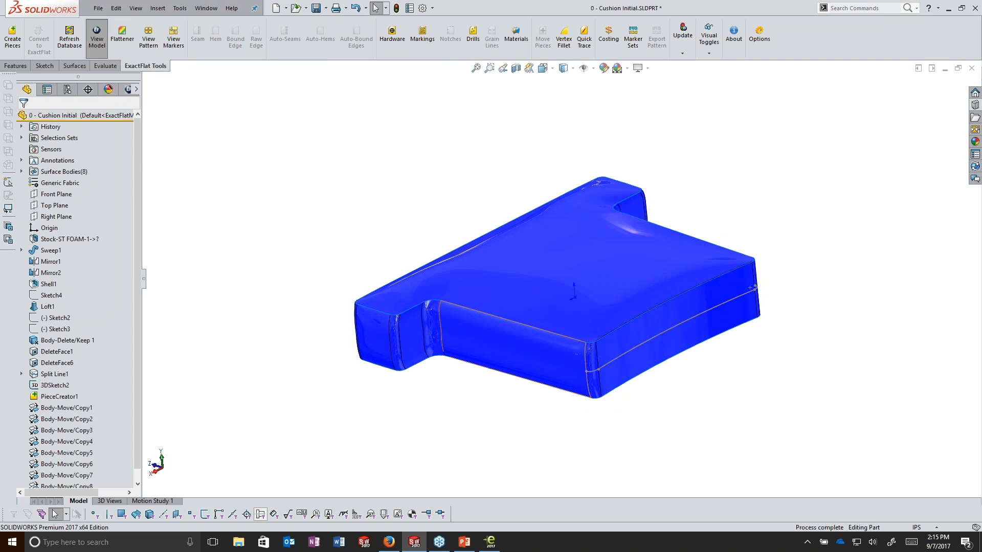
pyautogui.click(398, 45)
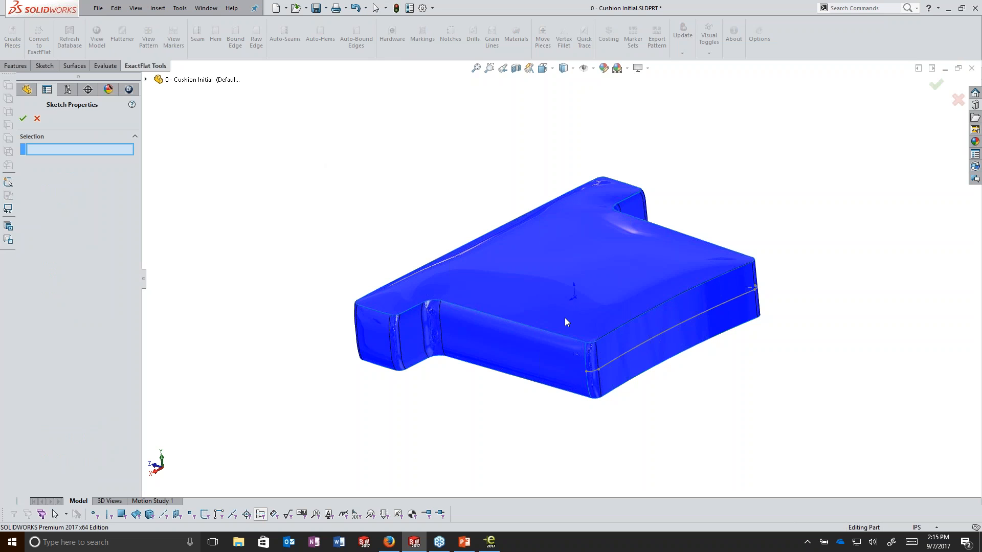
pyautogui.click(614, 358)
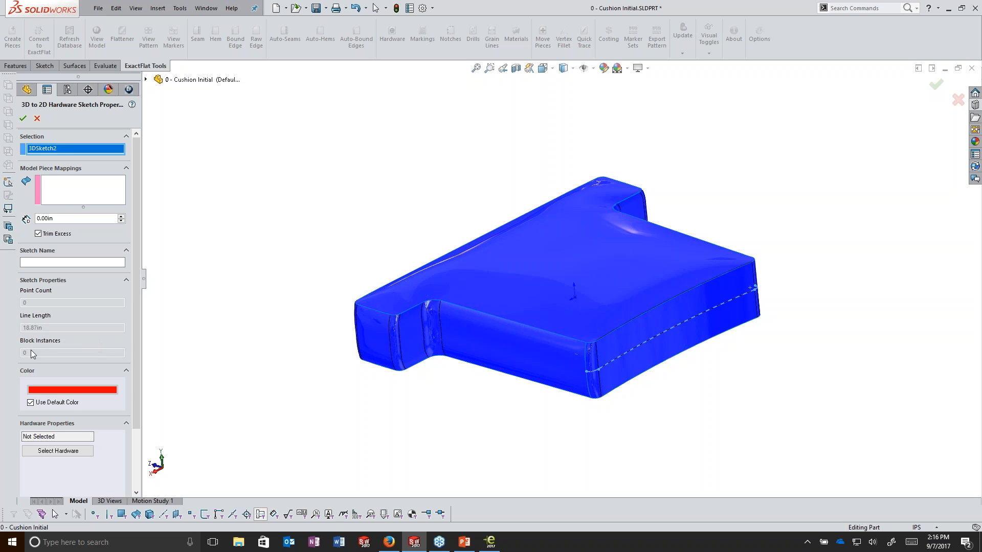
# Assign the Zipper from the Fasteners hardware to the sketch line, map it to piece D and accept.
pyautogui.click(75, 451)
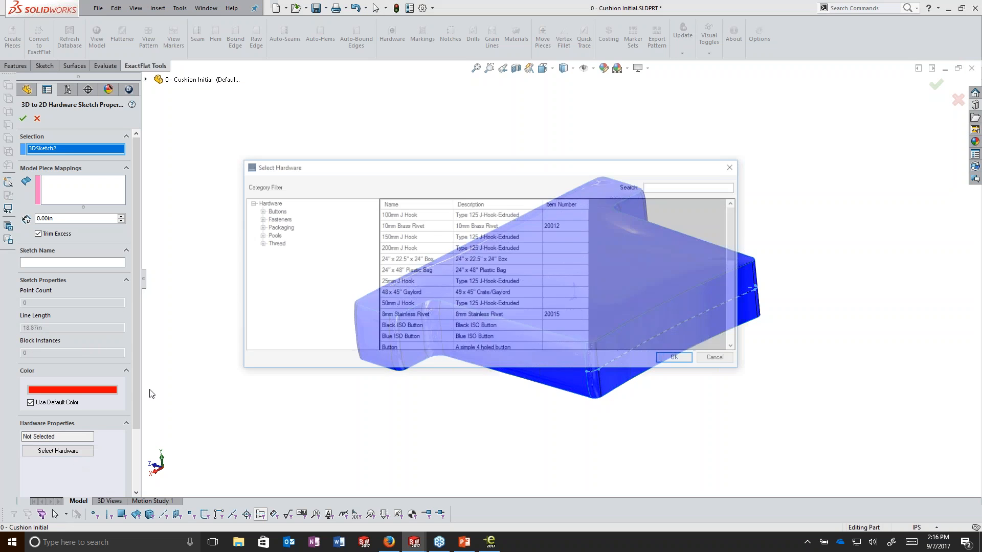
pyautogui.click(259, 219)
pyautogui.click(283, 268)
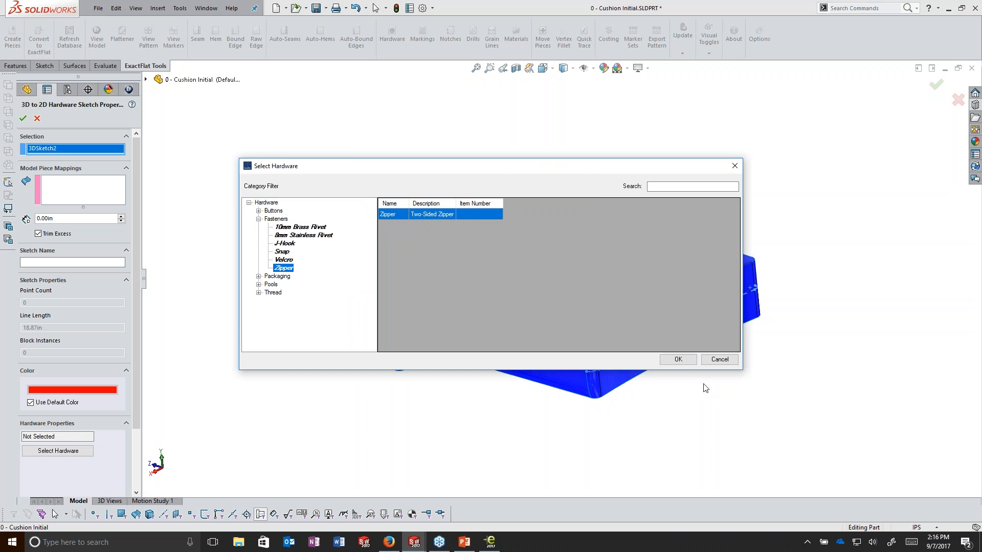
pyautogui.click(678, 360)
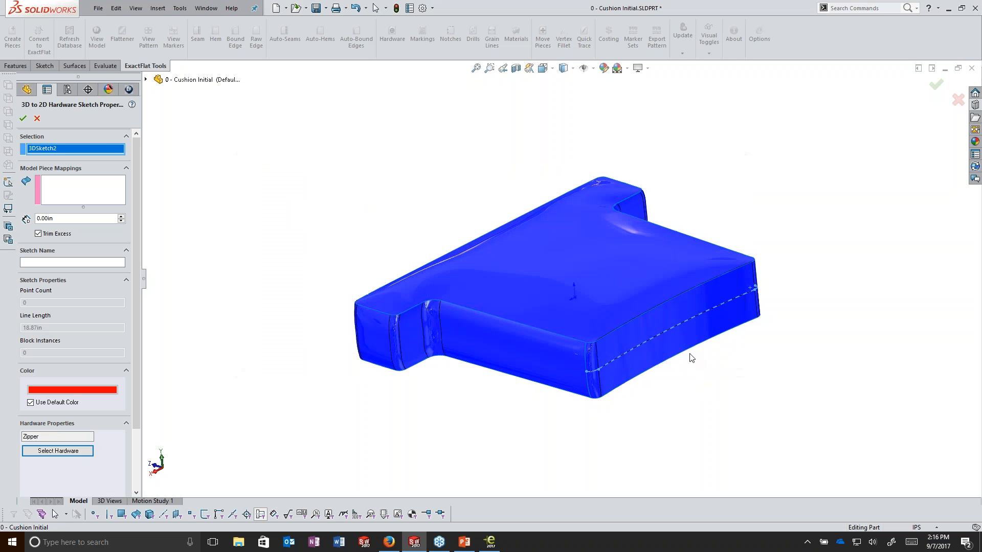
pyautogui.click(57, 189)
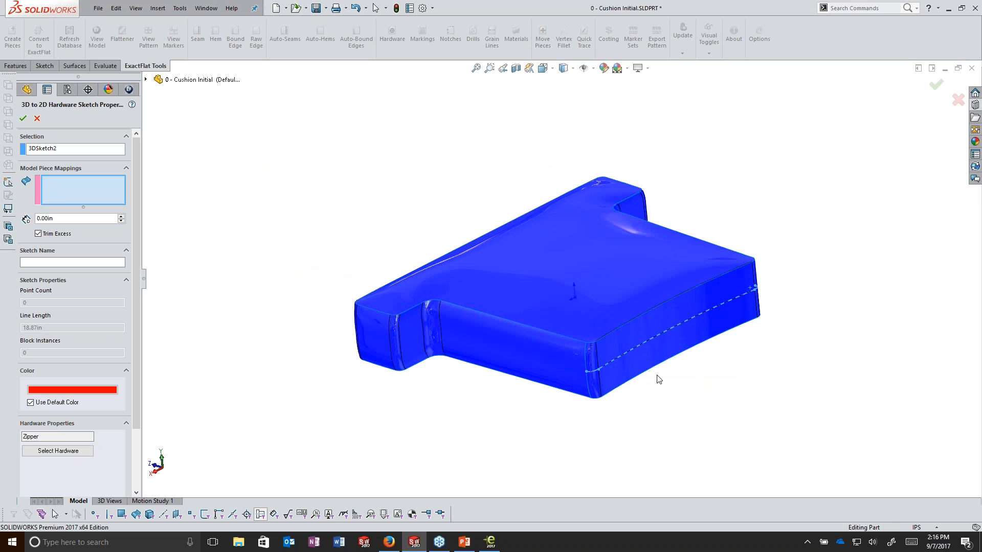
pyautogui.click(629, 344)
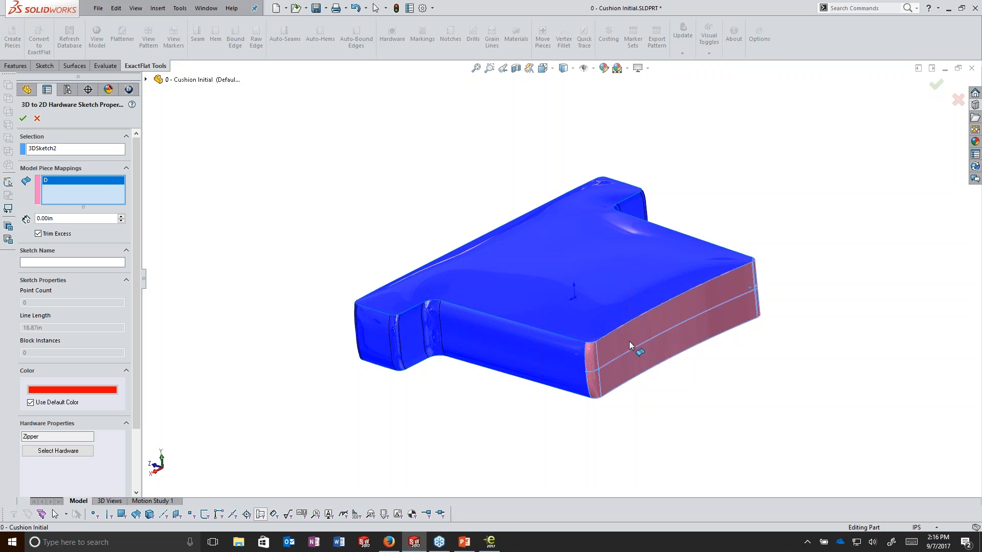
pyautogui.click(23, 120)
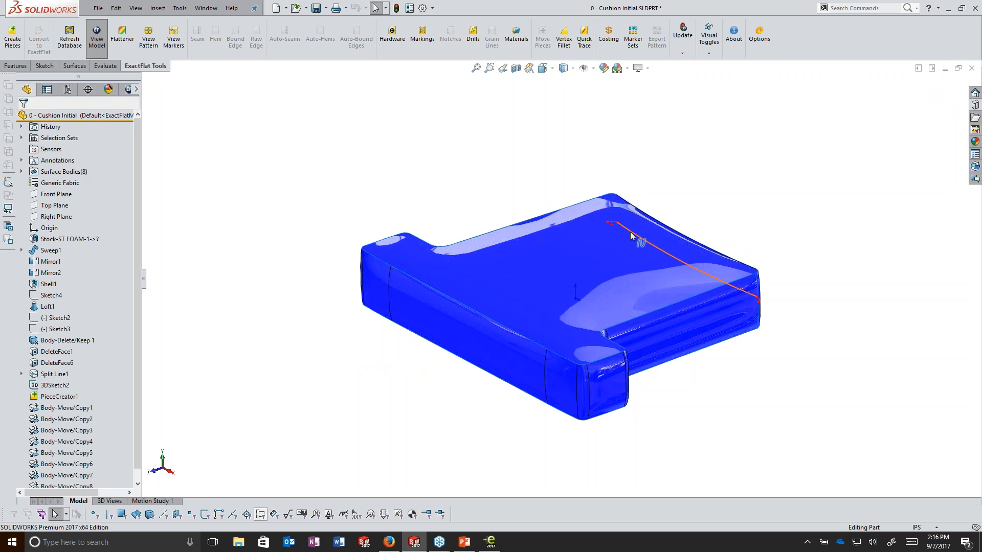
# Show the flat pattern view and start a seam pairing piece B's left side edge with strip C's leftmost upper edge.
pyautogui.moveTo(693, 342); pyautogui.dragTo(829, 172, button='middle')
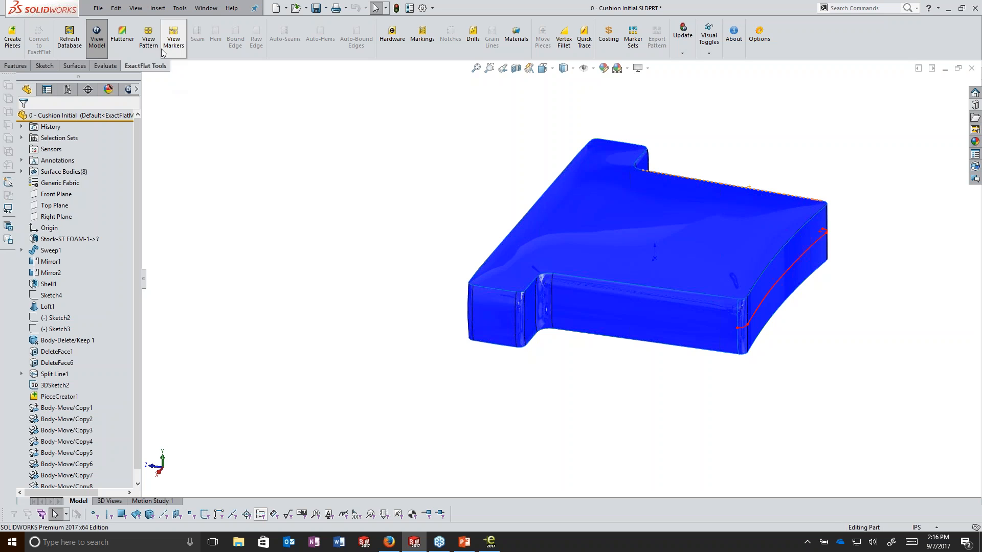
pyautogui.click(148, 41)
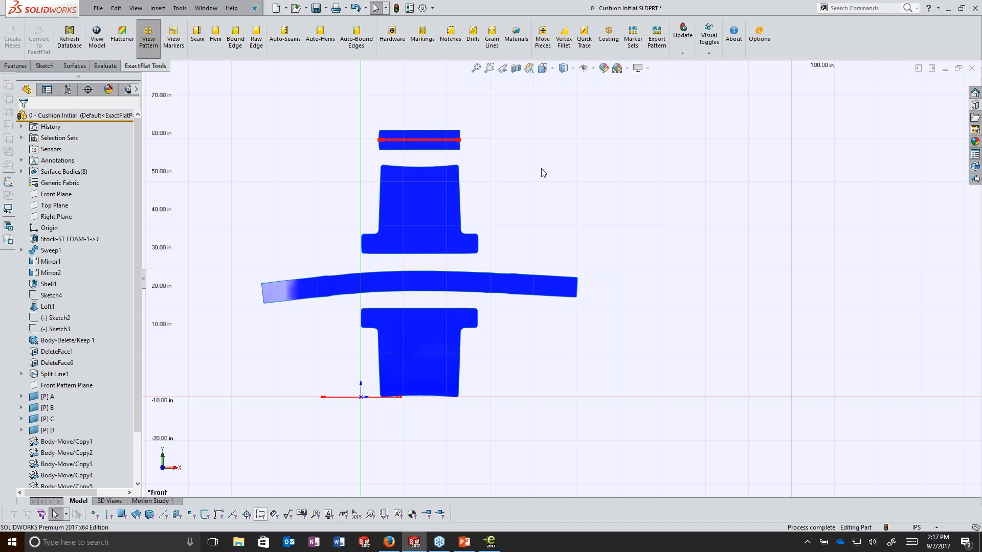
pyautogui.click(199, 47)
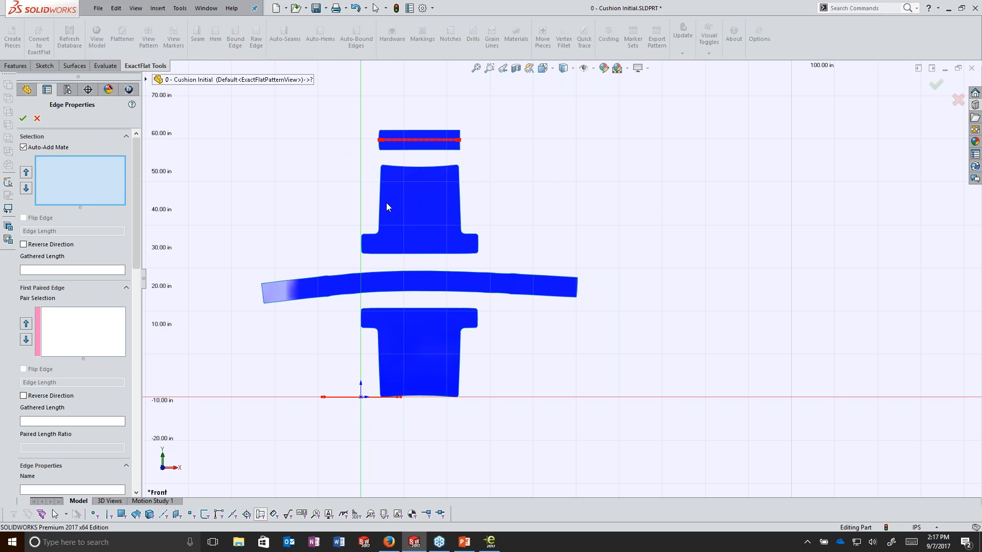
pyautogui.scroll(-3, 388, 202)
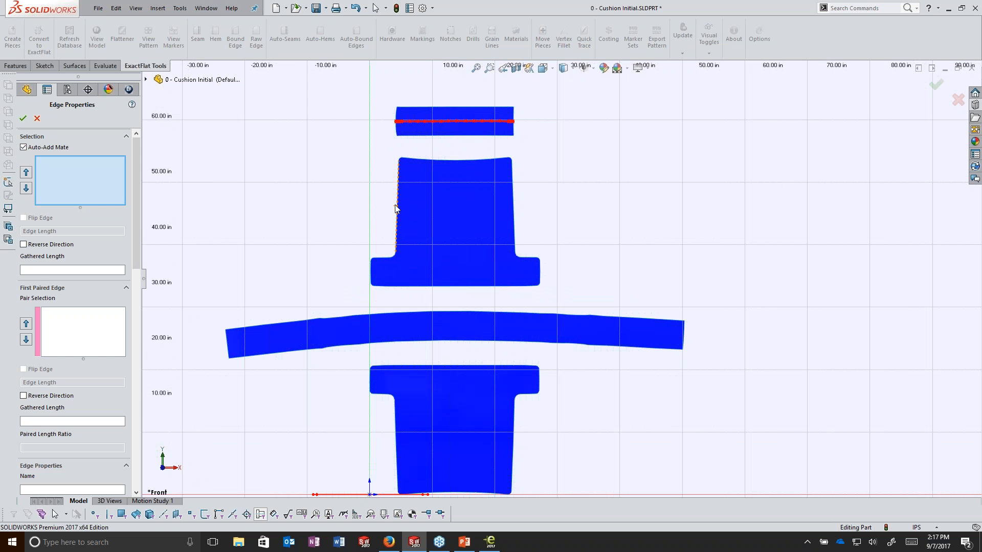
pyautogui.scroll(-1, 395, 208)
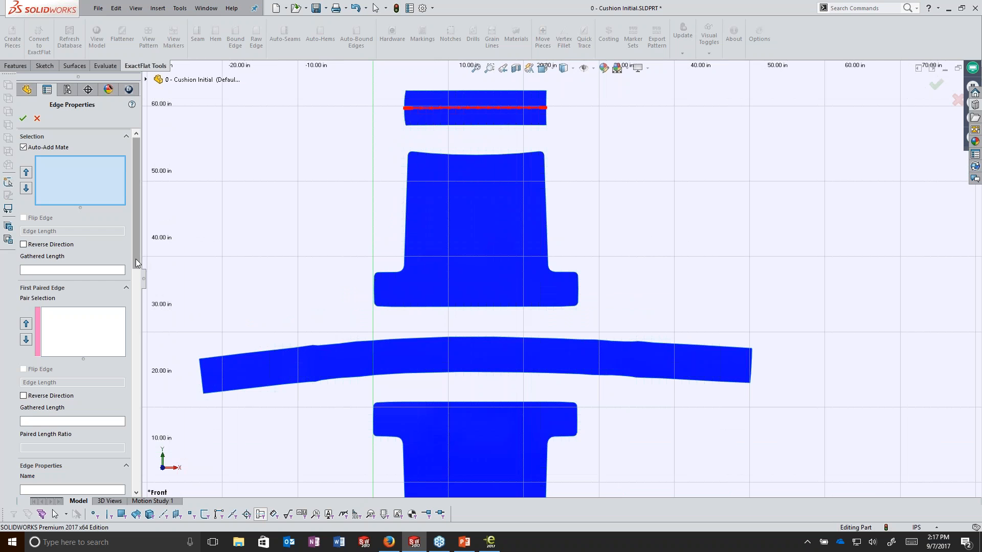
pyautogui.scroll(-5, 136, 259)
pyautogui.scroll(5, 131, 330)
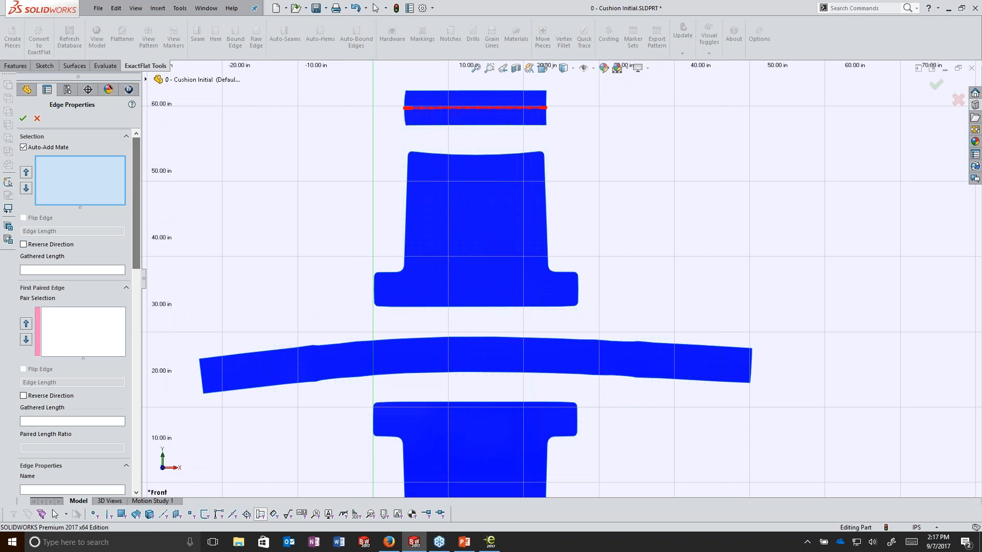
pyautogui.click(229, 356)
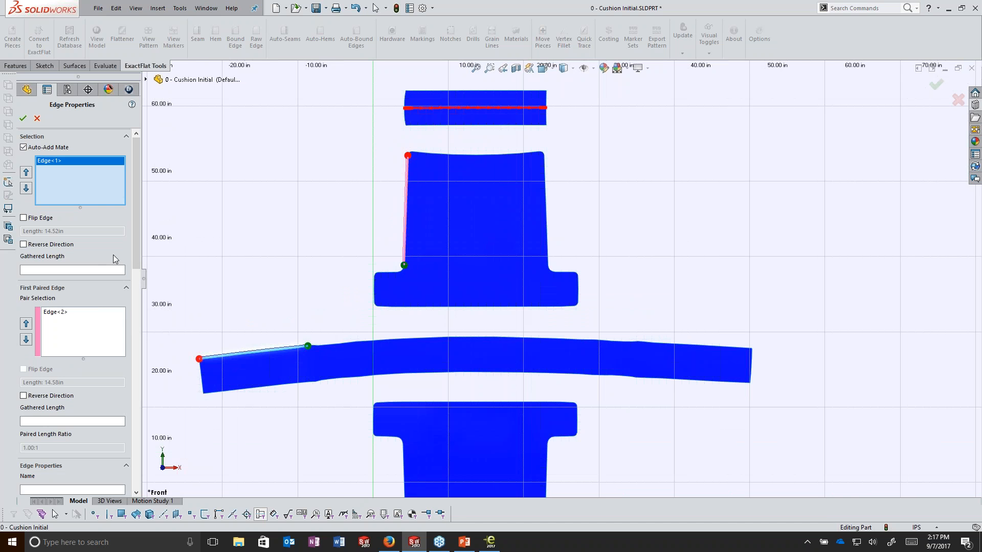
# Set the seam type of the paired edges to 1/2" Pinch.
pyautogui.scroll(-8, 136, 247)
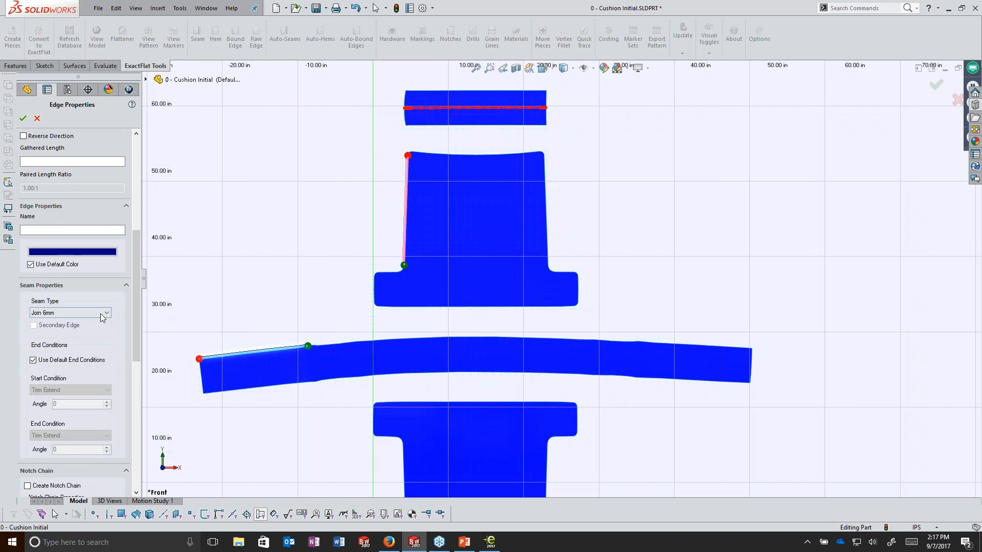
pyautogui.click(101, 317)
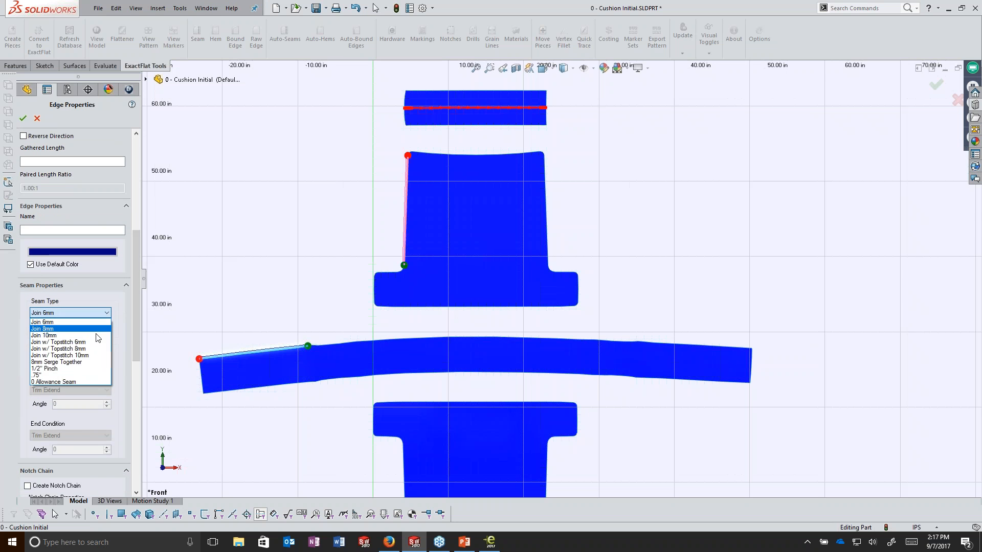
pyautogui.click(87, 369)
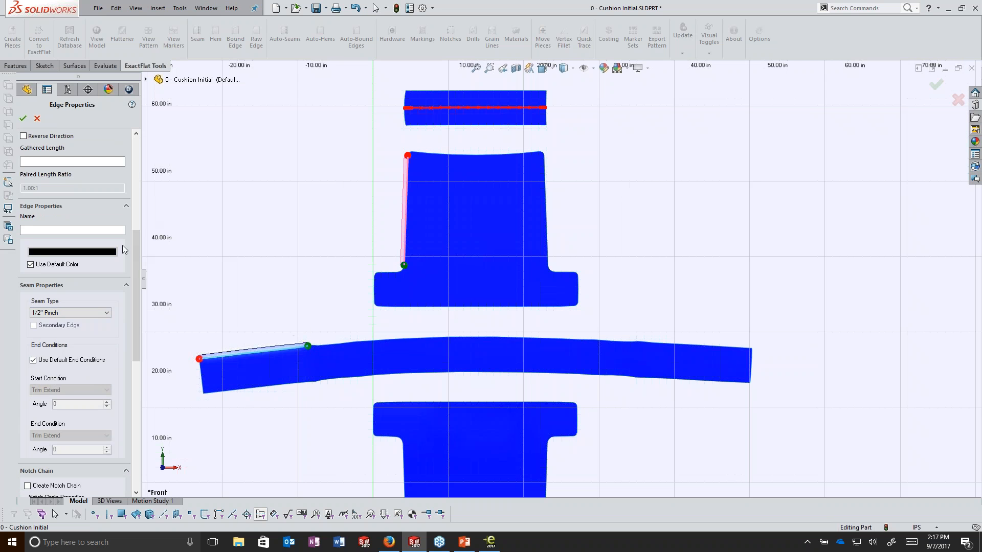
# Extend the seam along strip C's upper edge, pairing successive edges around piece B's left shoulder and onto its long bottom edge.
pyautogui.scroll(10, 124, 250)
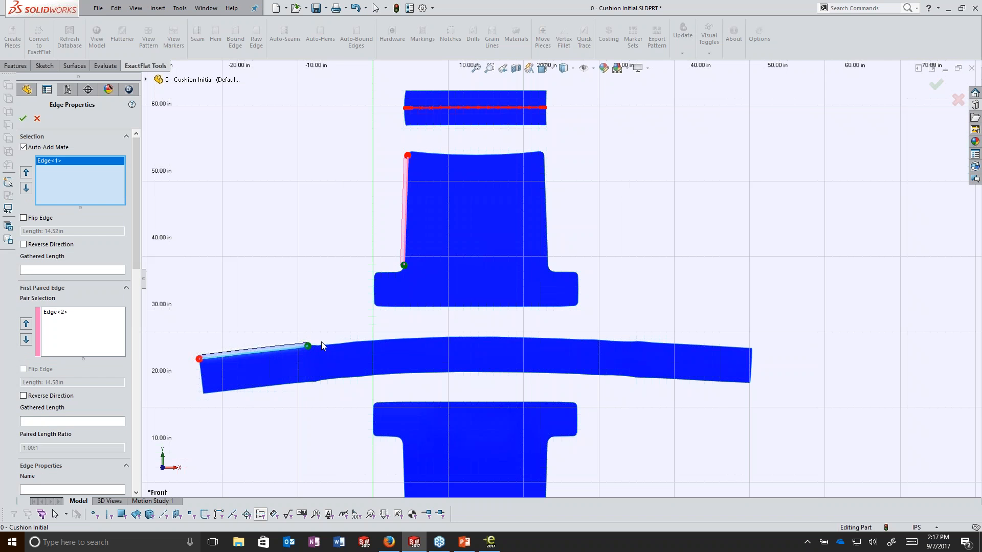
pyautogui.scroll(-3, 262, 357)
pyautogui.click(403, 267)
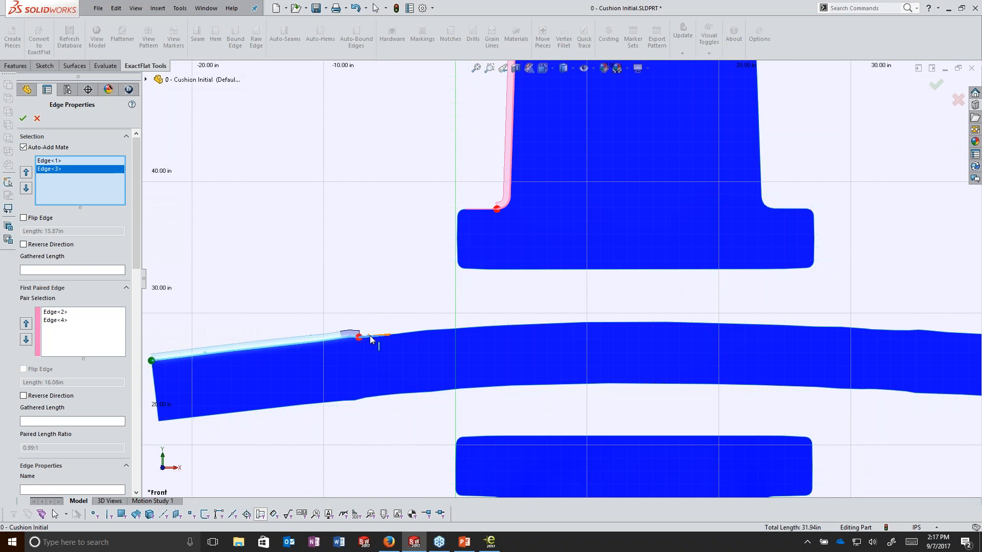
pyautogui.click(394, 335)
pyautogui.click(409, 332)
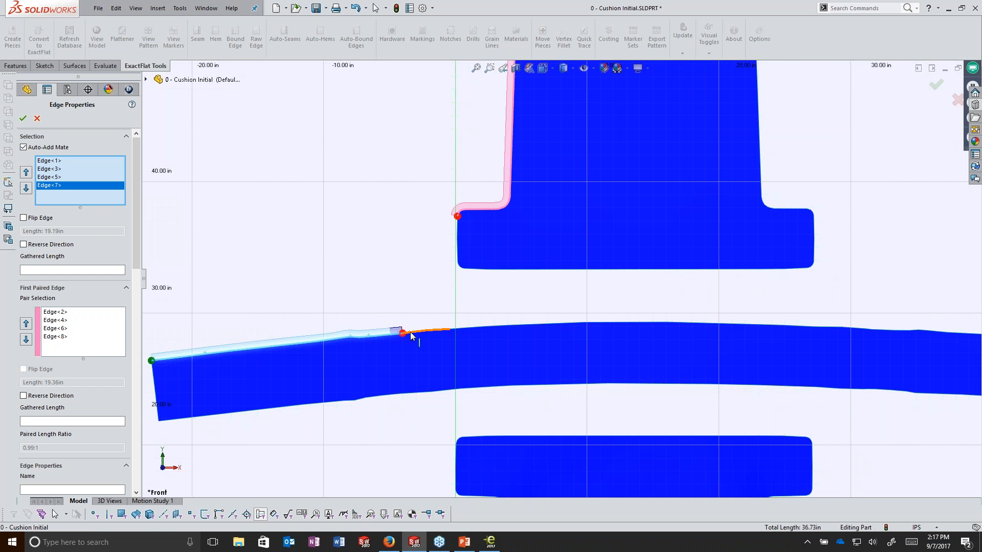
pyautogui.click(453, 332)
pyautogui.click(456, 331)
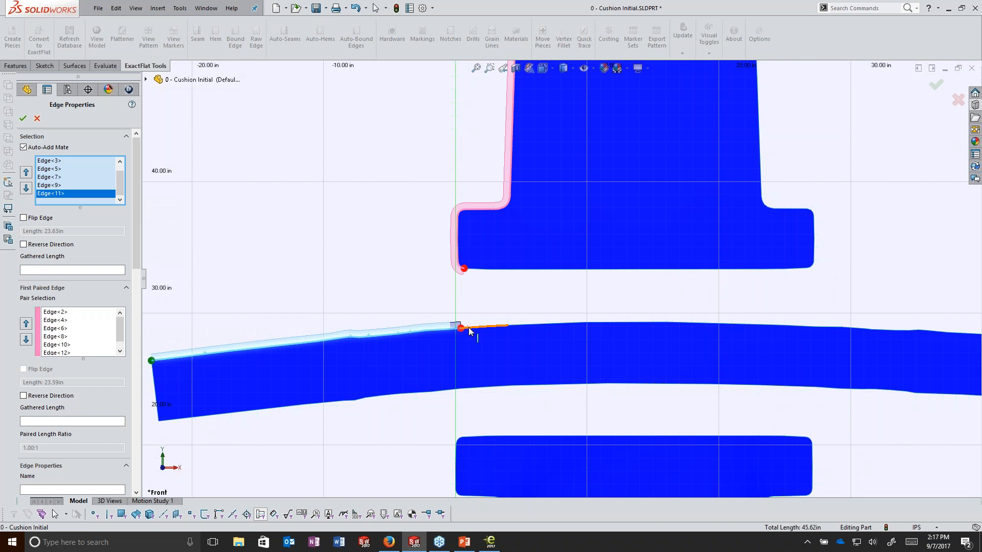
pyautogui.click(513, 328)
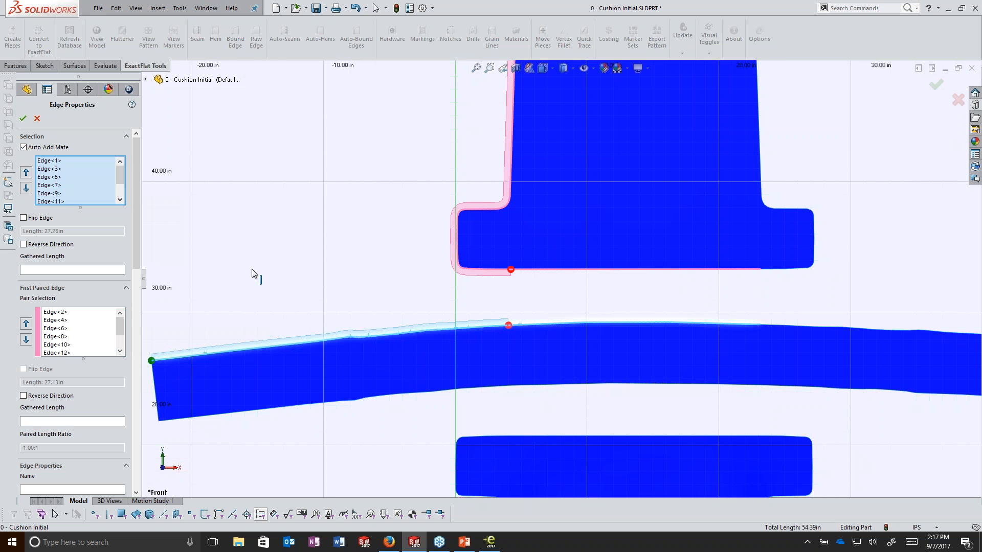
# Add the remaining upper edges of strip C to its right end, pairing them around piece B's right shoulder and side, and accept the seam.
pyautogui.scroll(3, 349, 281)
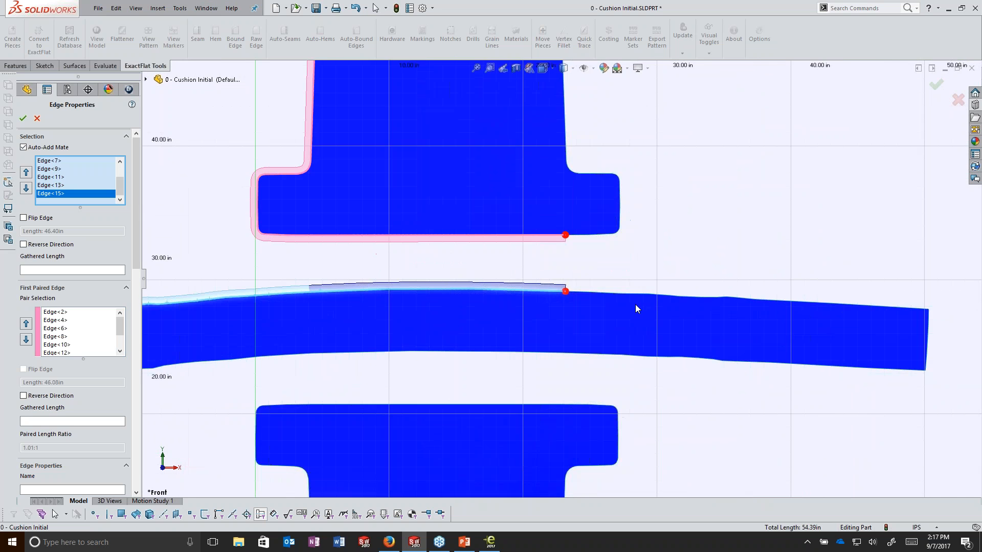
pyautogui.scroll(-3, 635, 305)
pyautogui.click(608, 288)
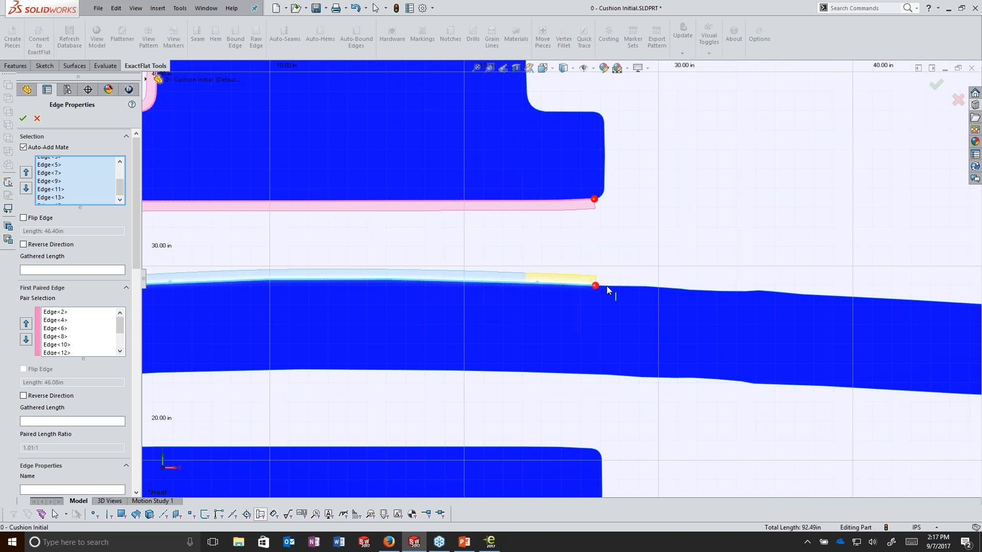
pyautogui.click(621, 290)
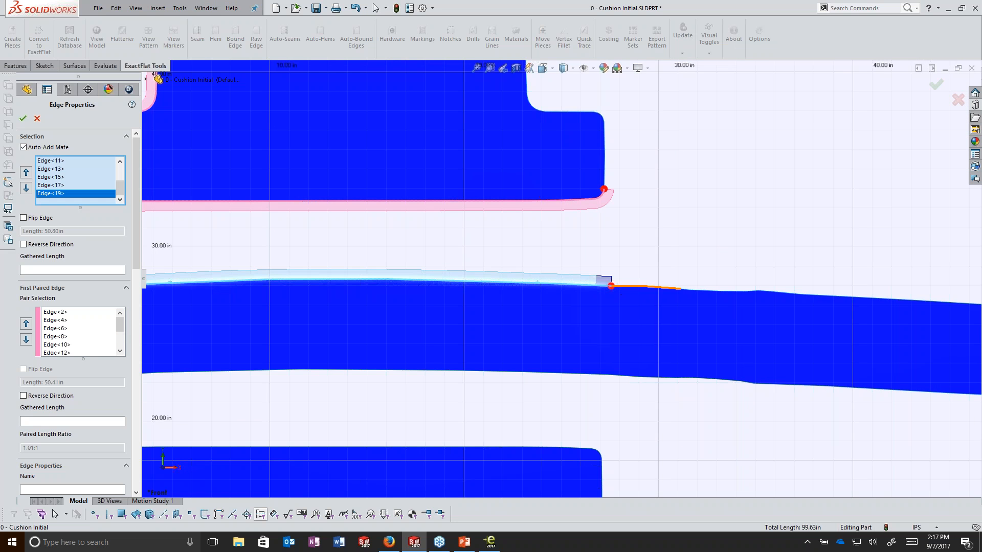
pyautogui.click(690, 295)
pyautogui.click(750, 294)
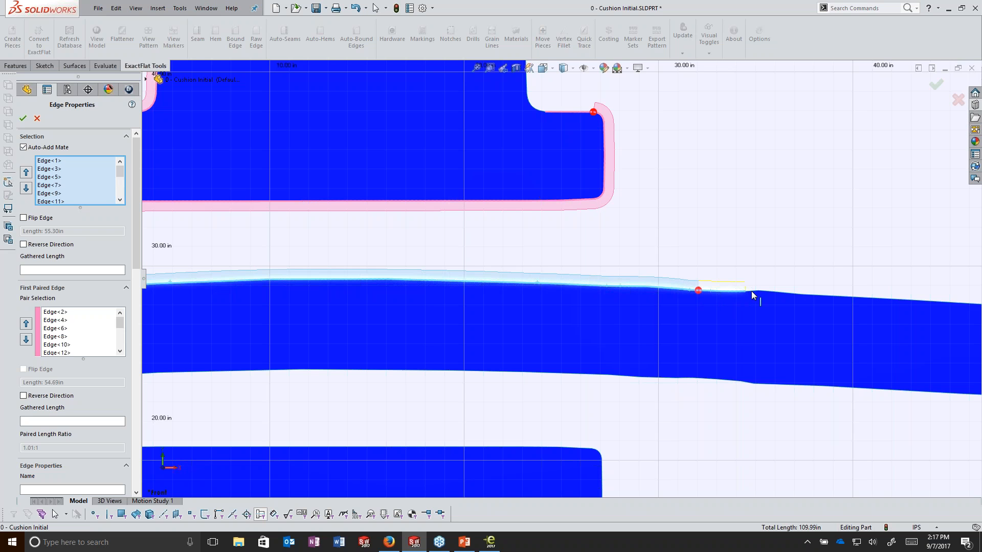
pyautogui.click(780, 295)
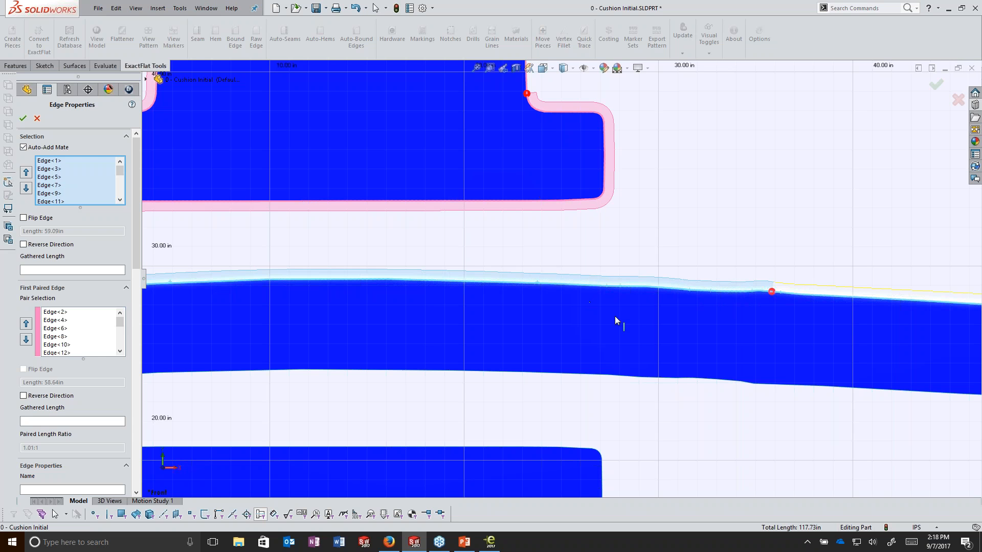
pyautogui.scroll(5, 648, 316)
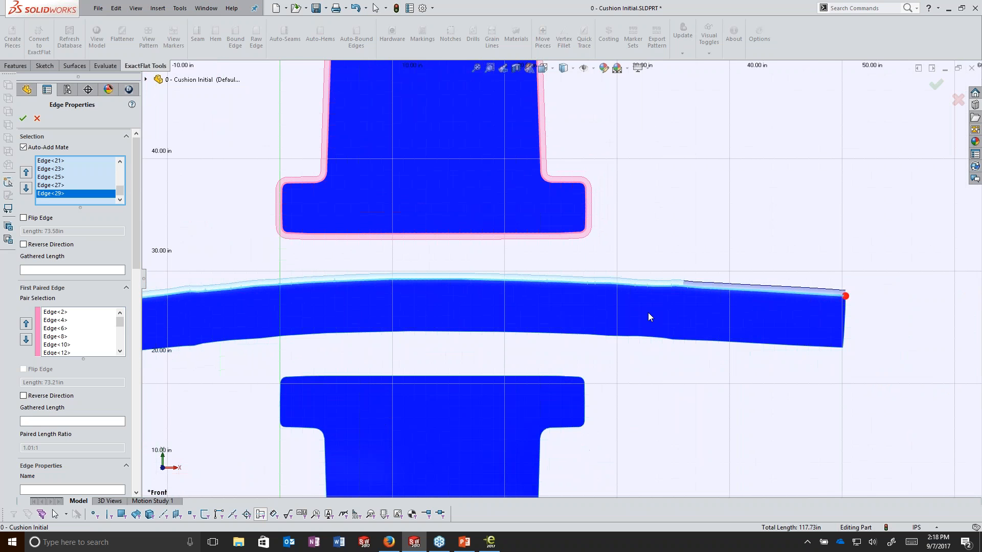
pyautogui.click(23, 119)
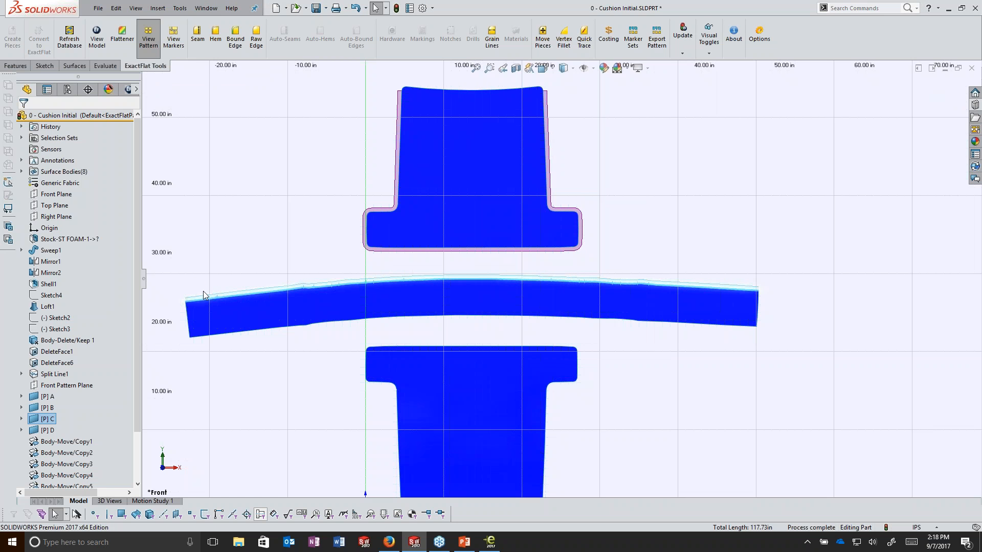
# Start a seam on strip C's lower edge from its left end, pairing its edges with piece A's left side and left shoulder.
pyautogui.click(221, 353)
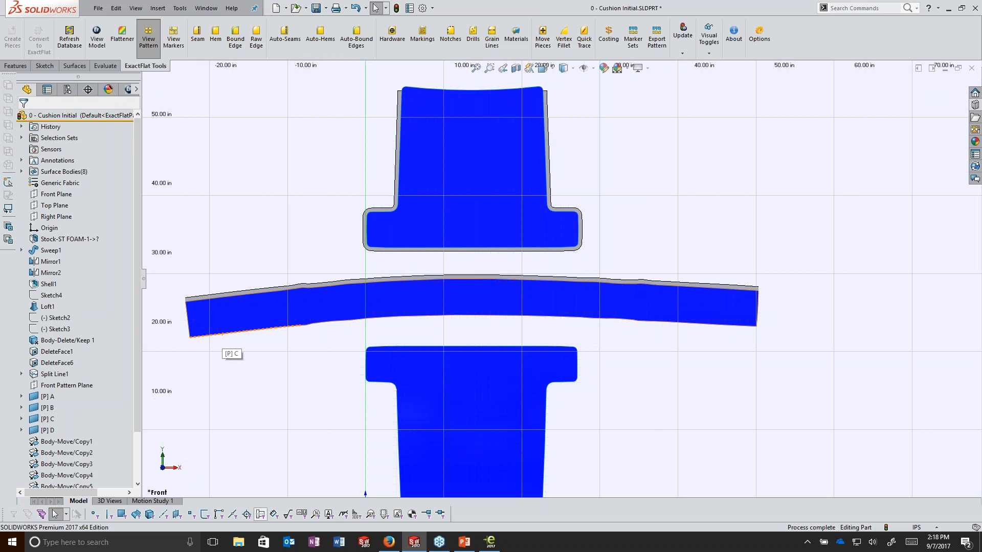
pyautogui.click(198, 36)
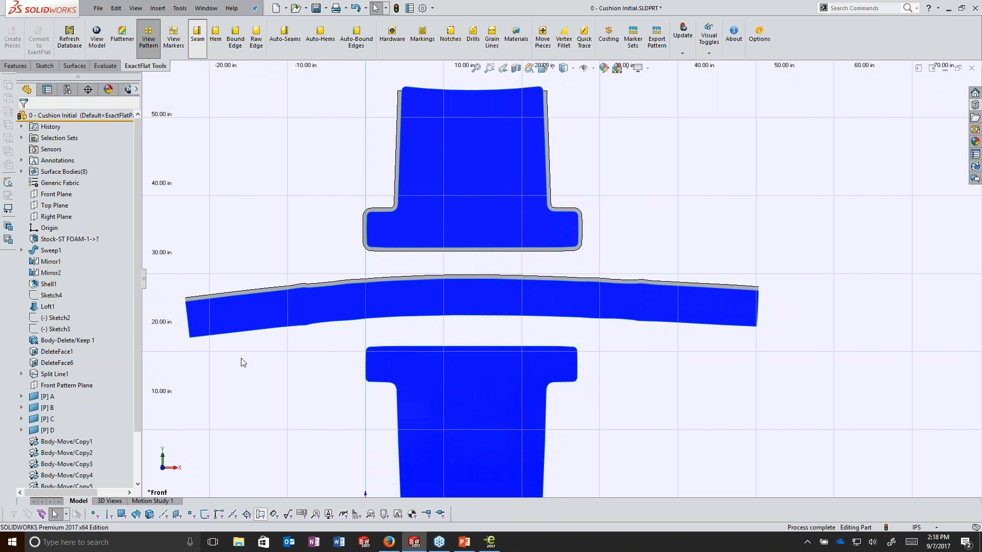
pyautogui.click(203, 336)
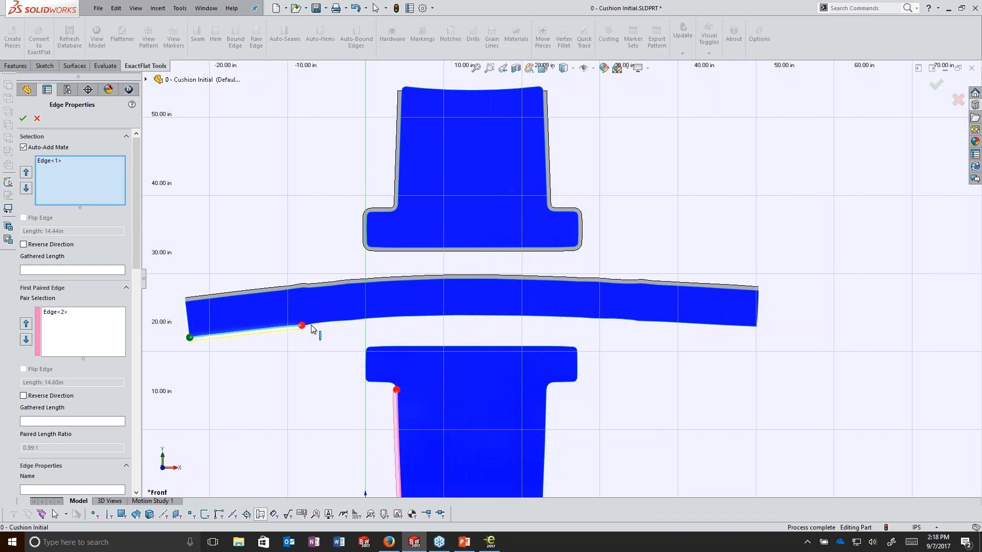
pyautogui.scroll(-2, 313, 327)
pyautogui.click(339, 323)
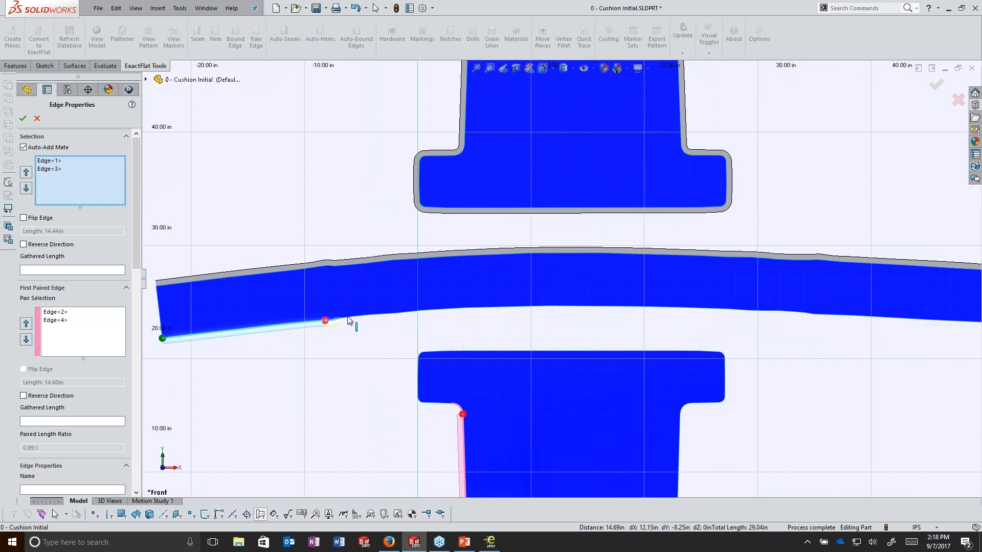
pyautogui.click(355, 319)
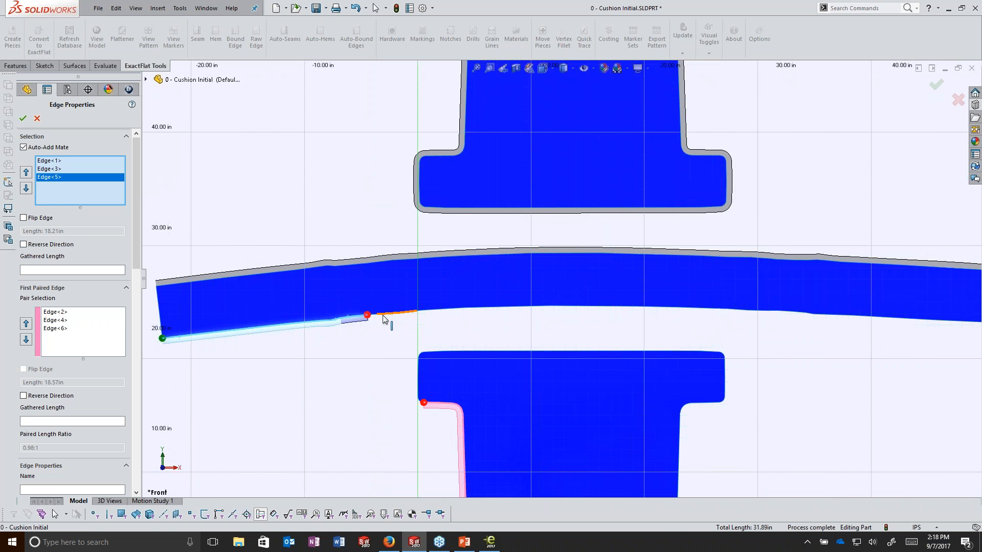
pyautogui.click(372, 317)
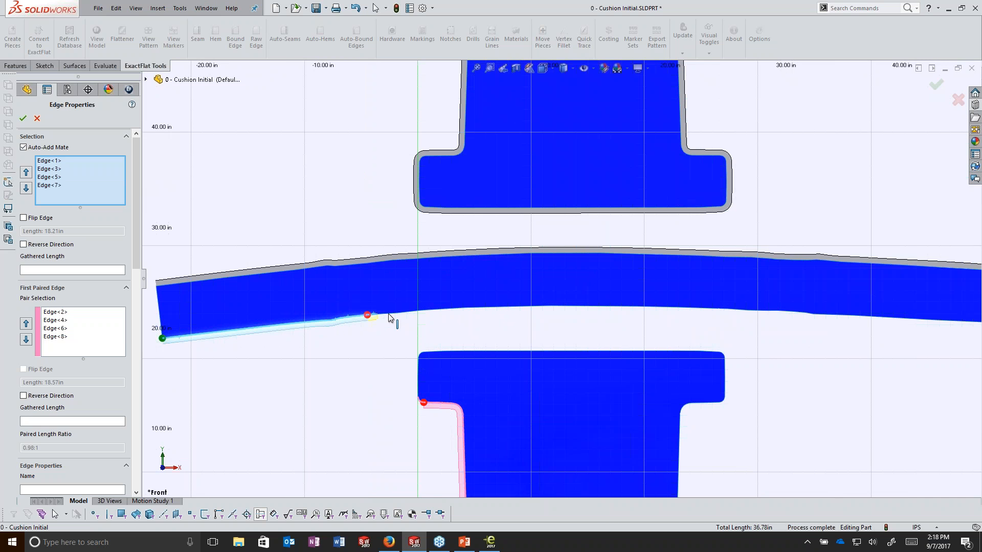
pyautogui.click(389, 317)
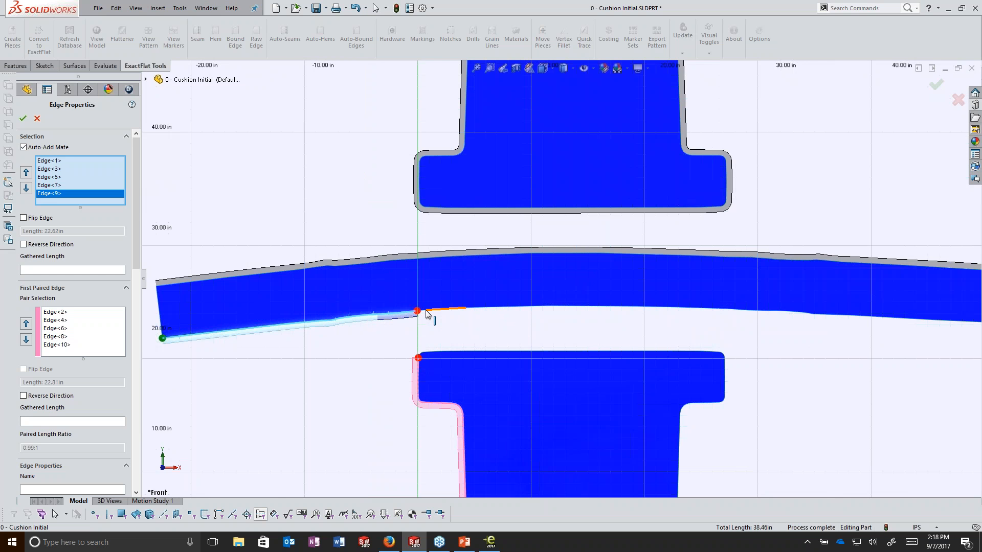
# Add the remaining lower edges of strip C to its right end, pairing them with piece A's top, right shoulder and right side.
pyautogui.click(428, 309)
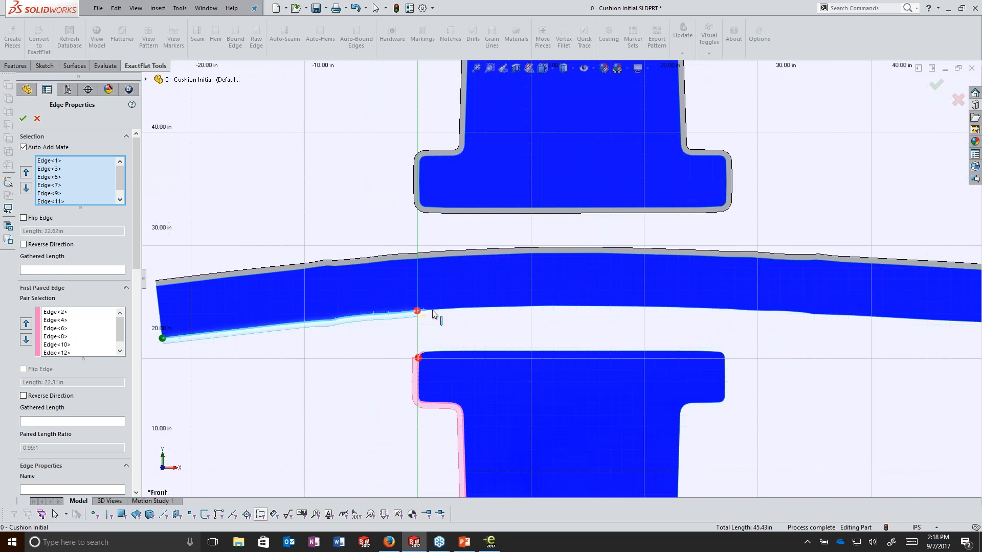
pyautogui.click(432, 310)
pyautogui.click(469, 311)
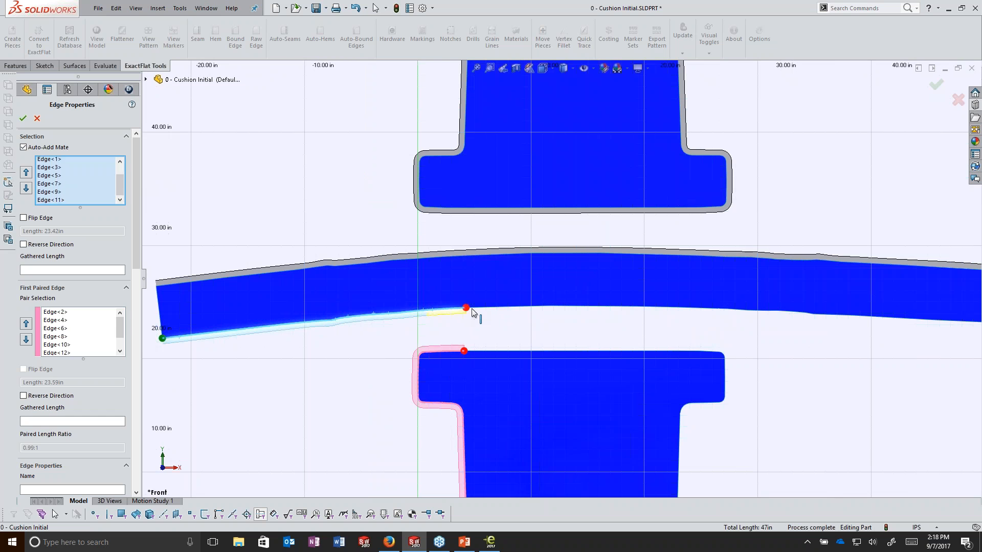
pyautogui.click(703, 309)
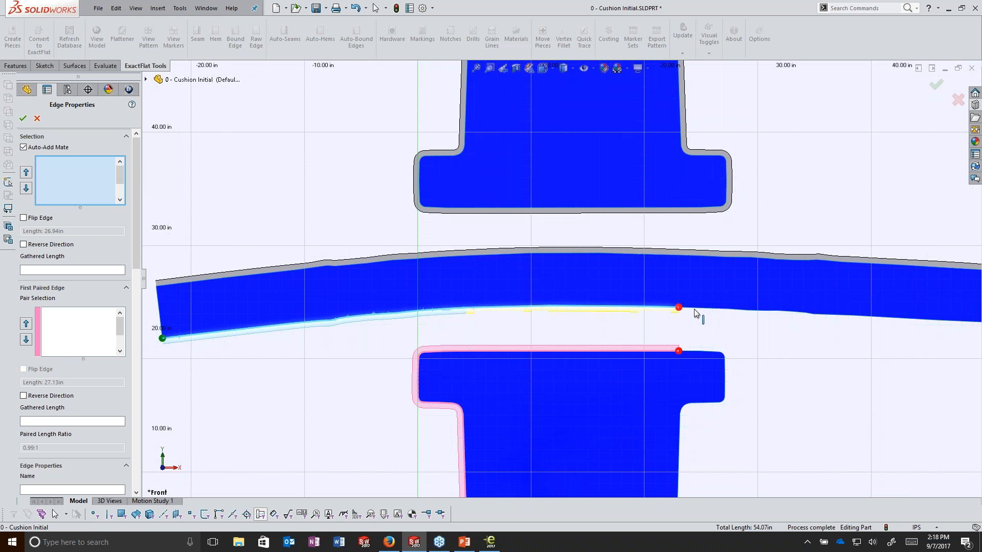
pyautogui.click(723, 310)
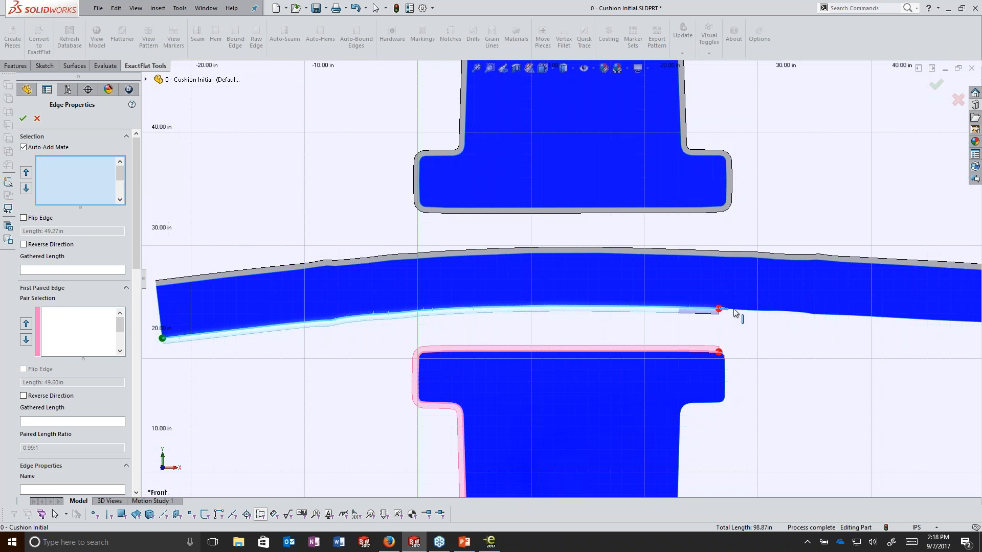
pyautogui.click(737, 312)
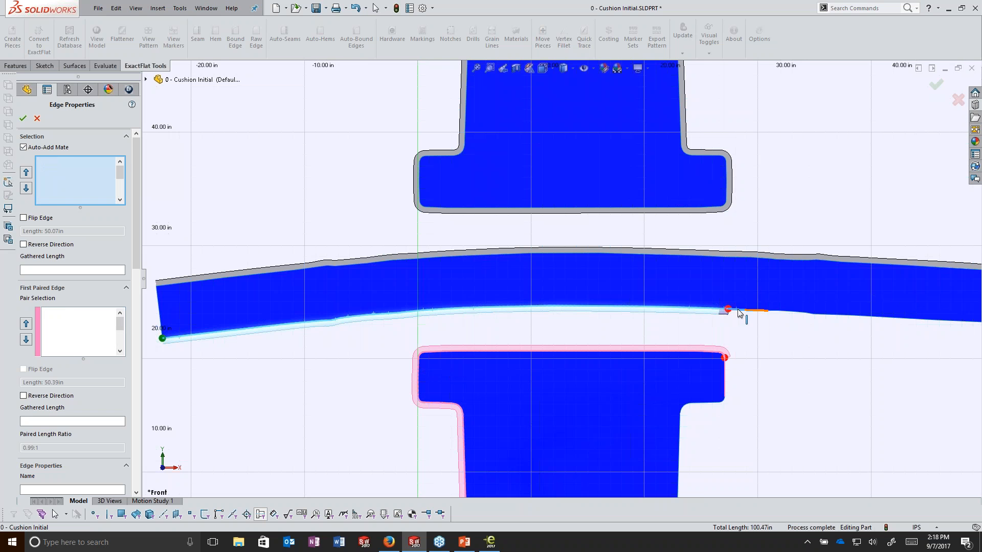
pyautogui.click(776, 313)
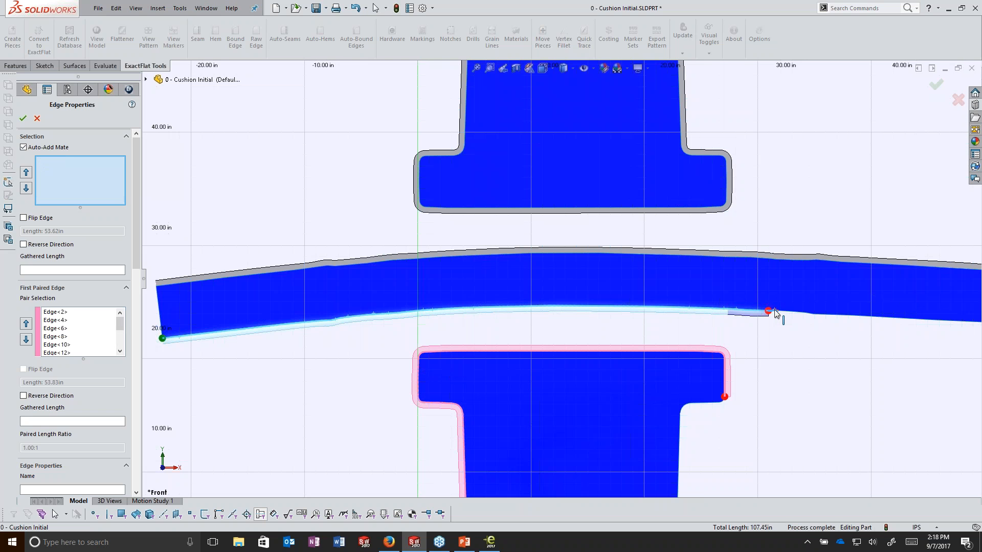
pyautogui.click(786, 314)
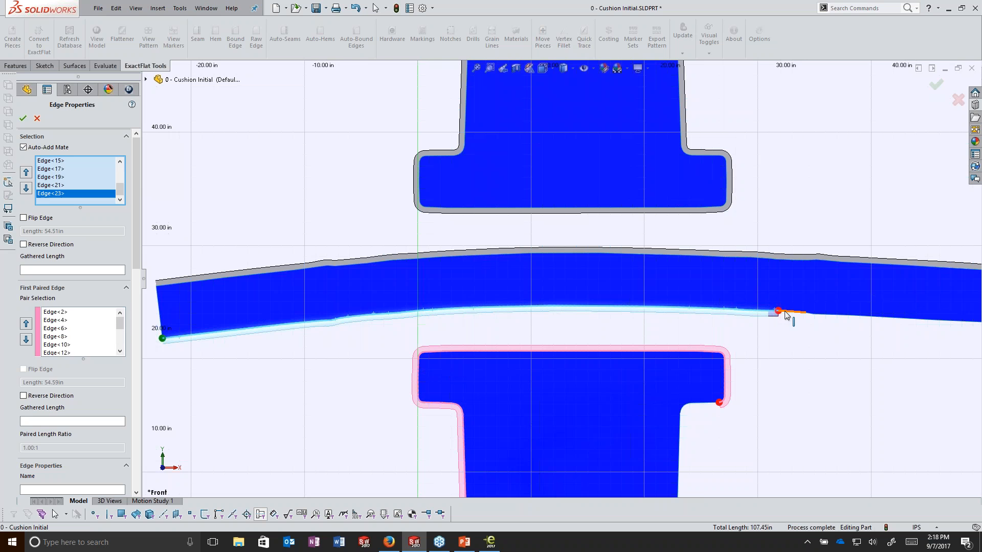
pyautogui.click(812, 316)
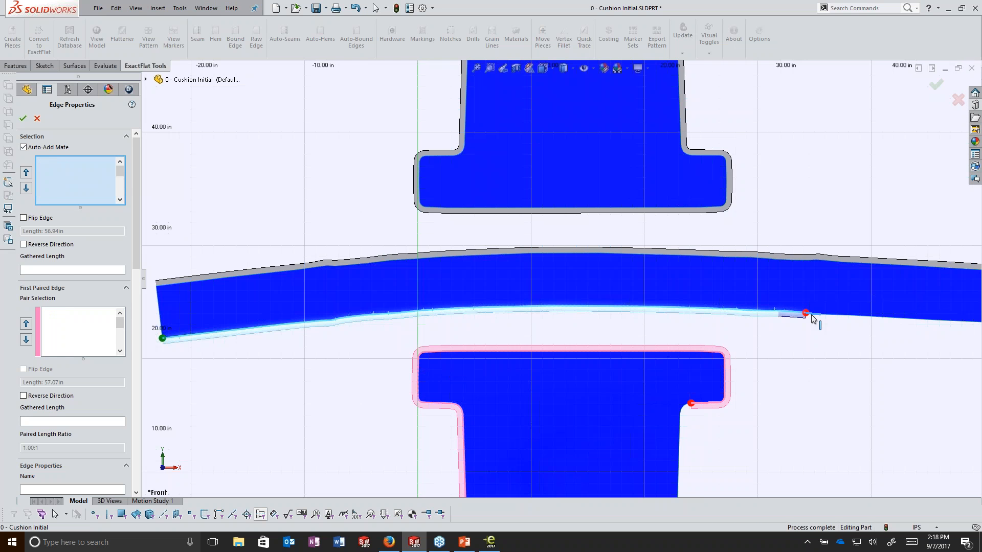
pyautogui.click(830, 316)
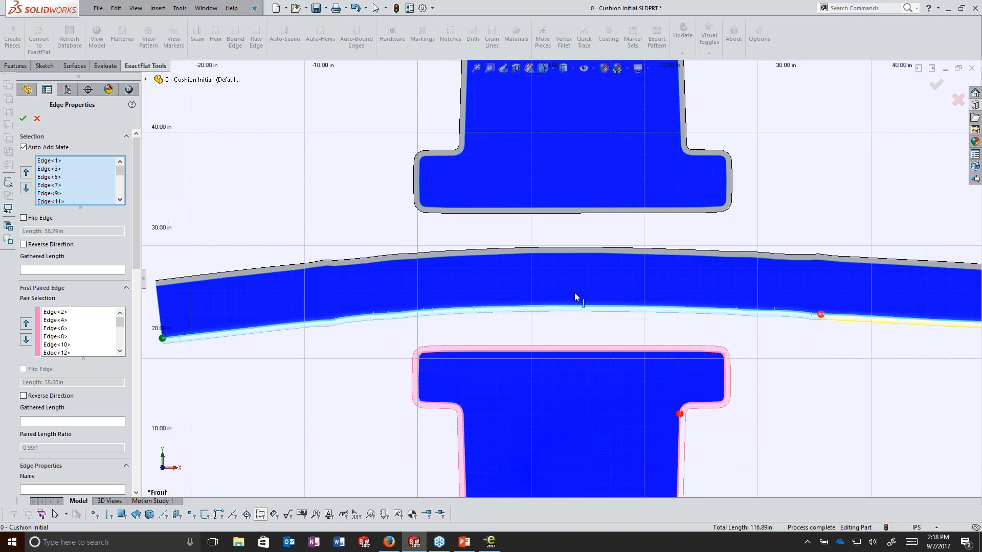
# Create a mirrored notch chain of 10 V 1/4 Inch notches on the seam between strip C and piece A, and accept the seam.
pyautogui.scroll(3, 574, 293)
pyautogui.moveTo(135, 248); pyautogui.dragTo(122, 401)
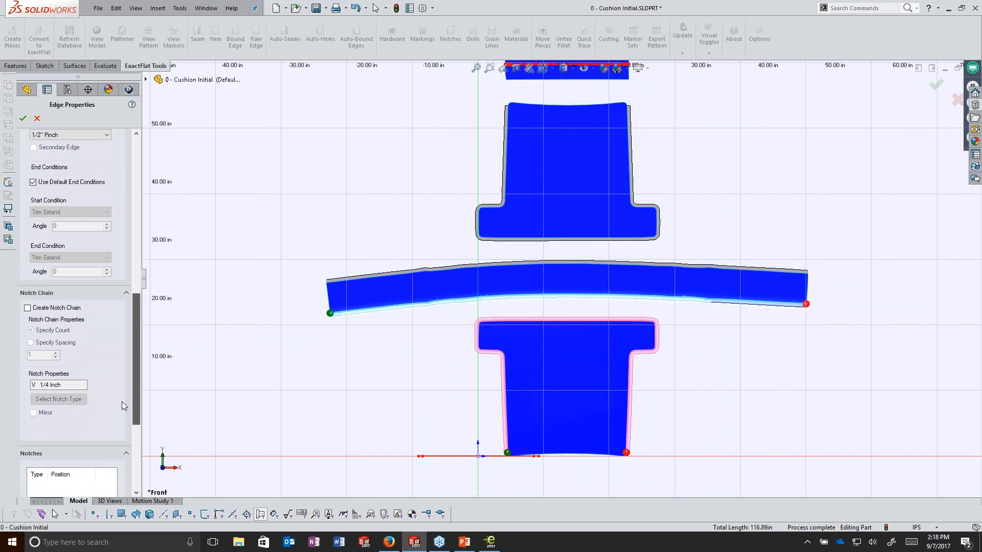
pyautogui.click(27, 308)
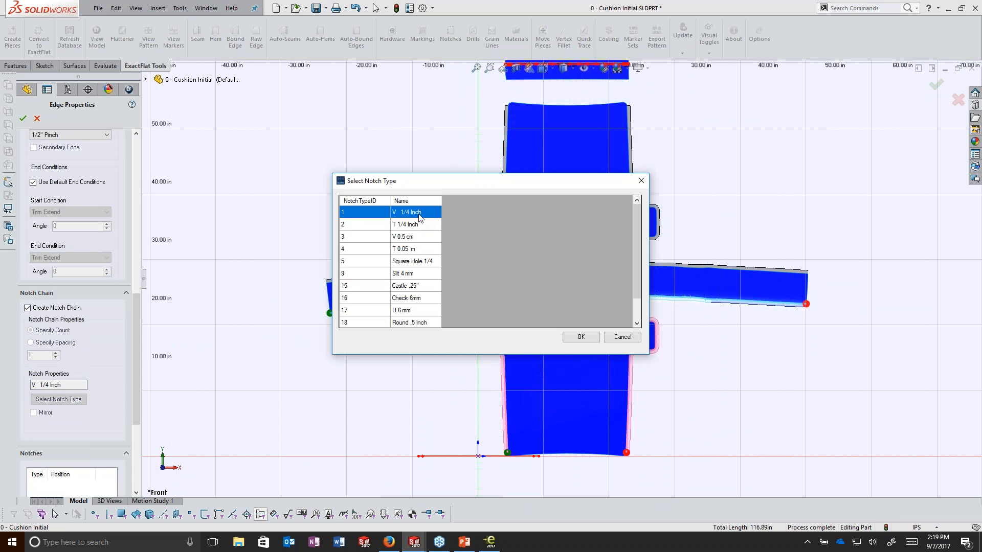
pyautogui.click(581, 336)
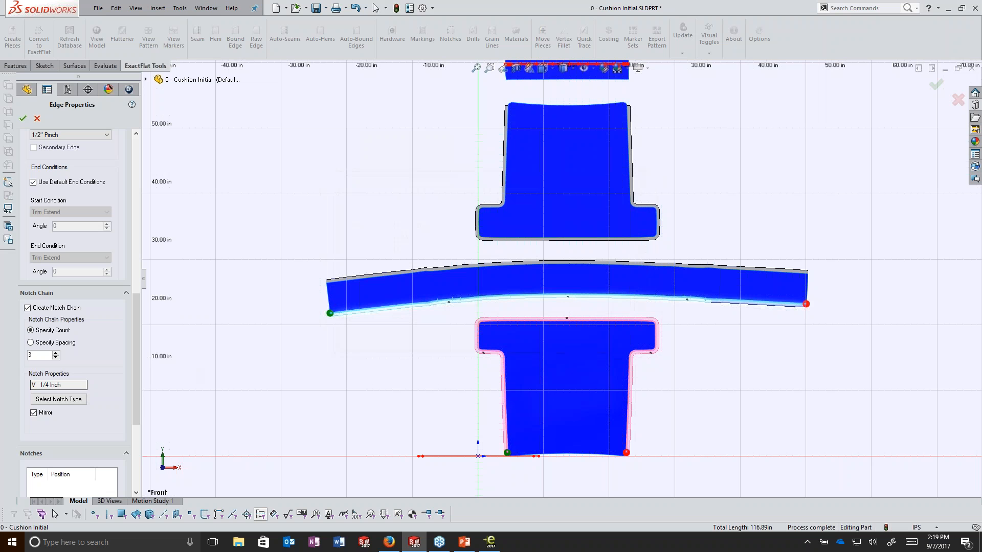
pyautogui.write('10')
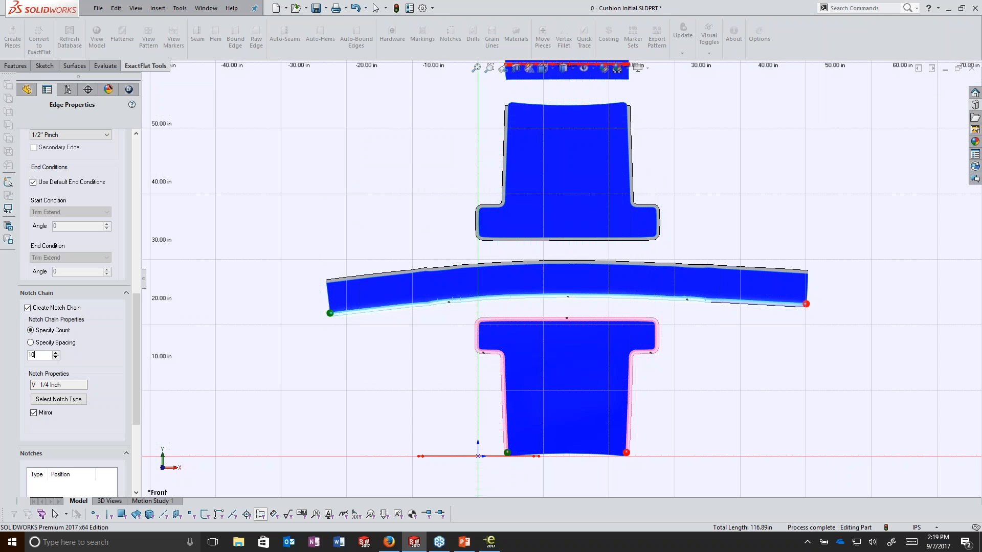
pyautogui.press('Return')
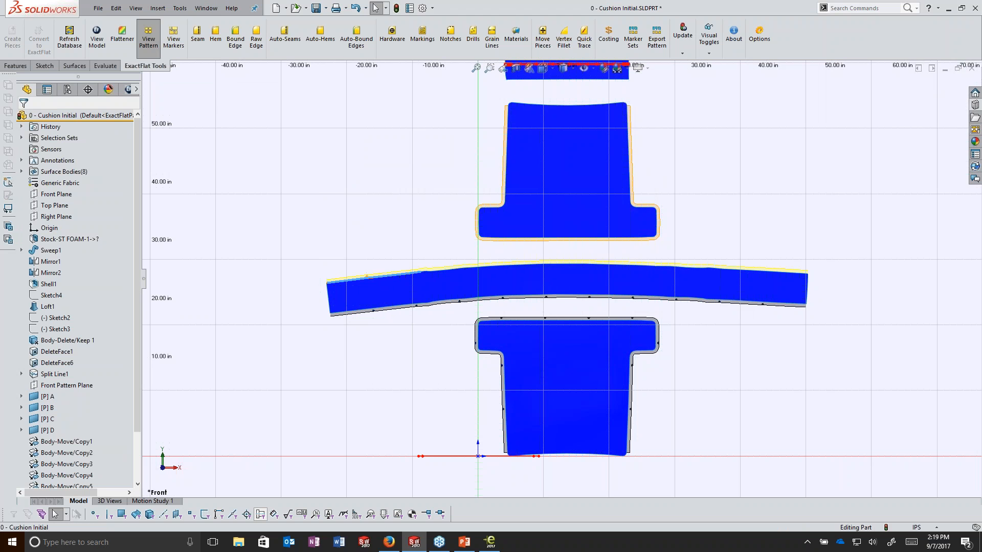
# Create a mirrored notch chain of 10 V 1/4 Inch notches on the seam between strip C and piece B, and accept the seam.
pyautogui.click(367, 276)
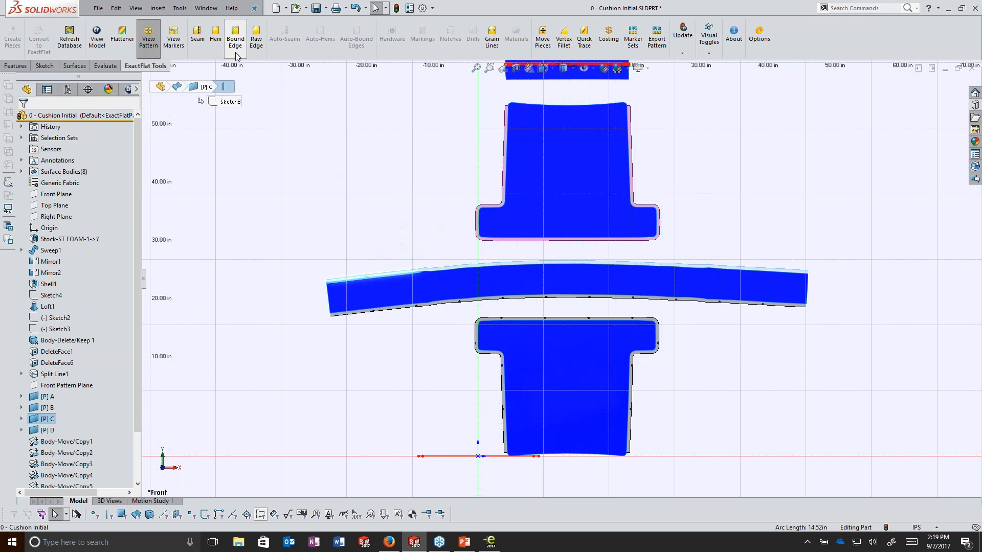
pyautogui.click(204, 40)
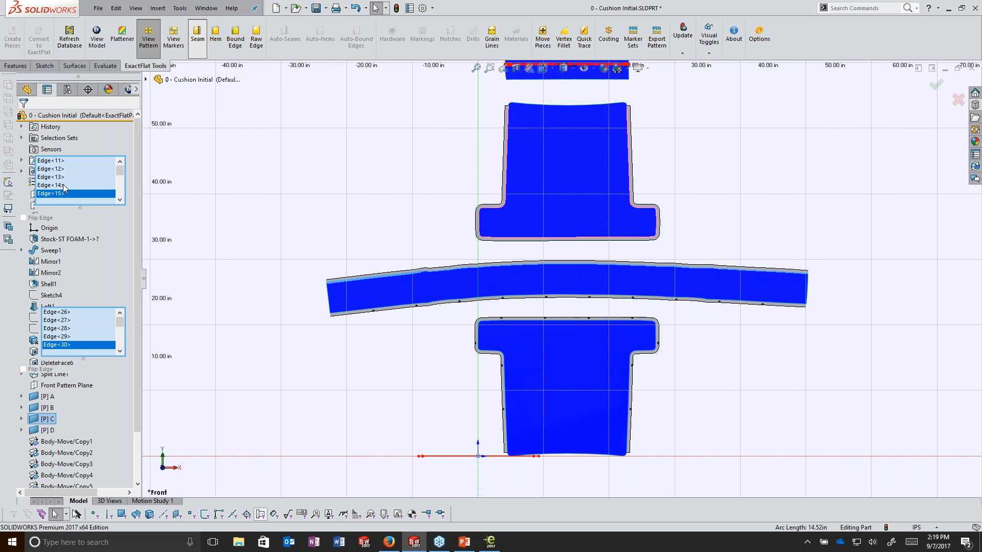
pyautogui.moveTo(136, 204); pyautogui.dragTo(137, 377)
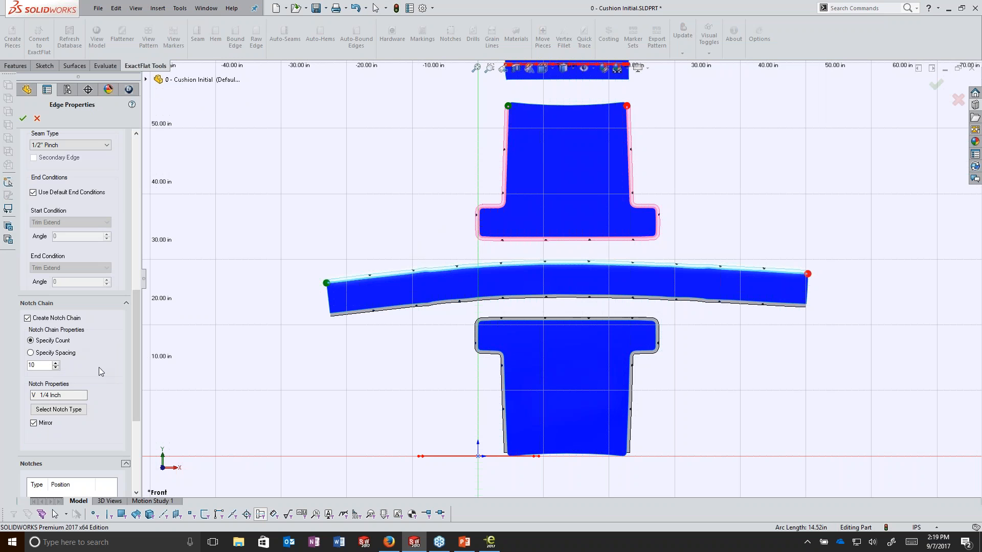
pyautogui.click(23, 119)
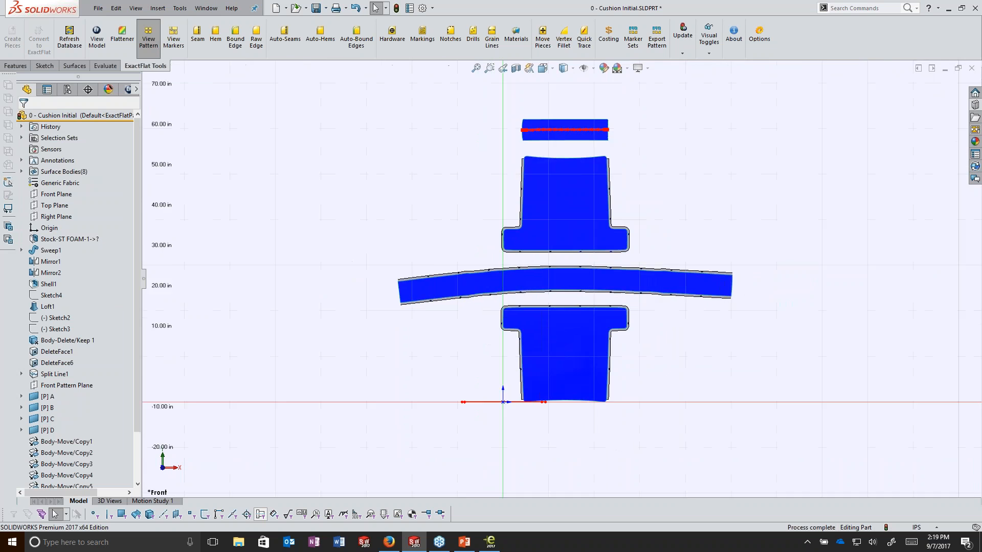
# Sketch a vertical line about 13 in long down the middle of piece B and exit the sketch.
pyautogui.scroll(2, 608, 202)
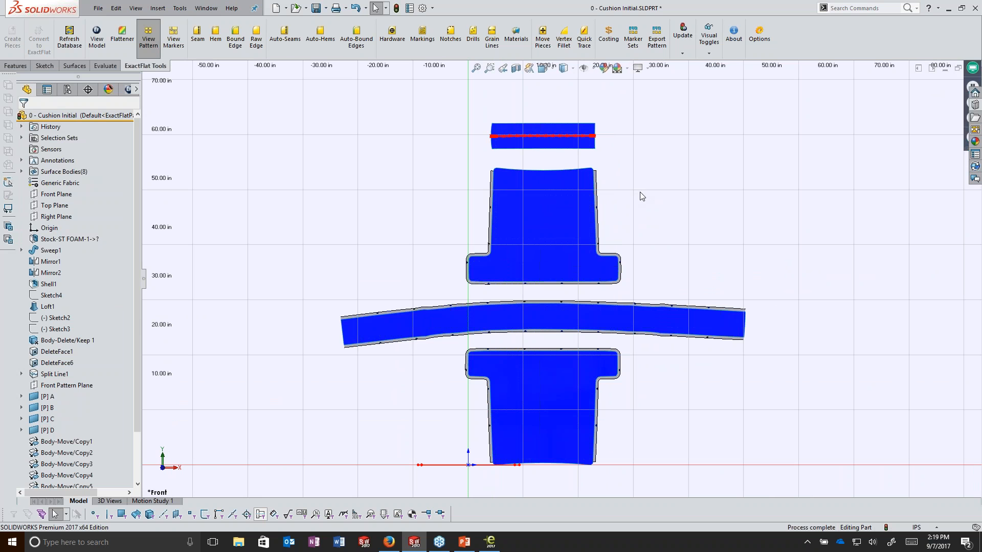
pyautogui.click(551, 221)
pyautogui.click(605, 187)
pyautogui.moveTo(409, 164); pyautogui.dragTo(440, 118, button='right')
pyautogui.click(570, 180)
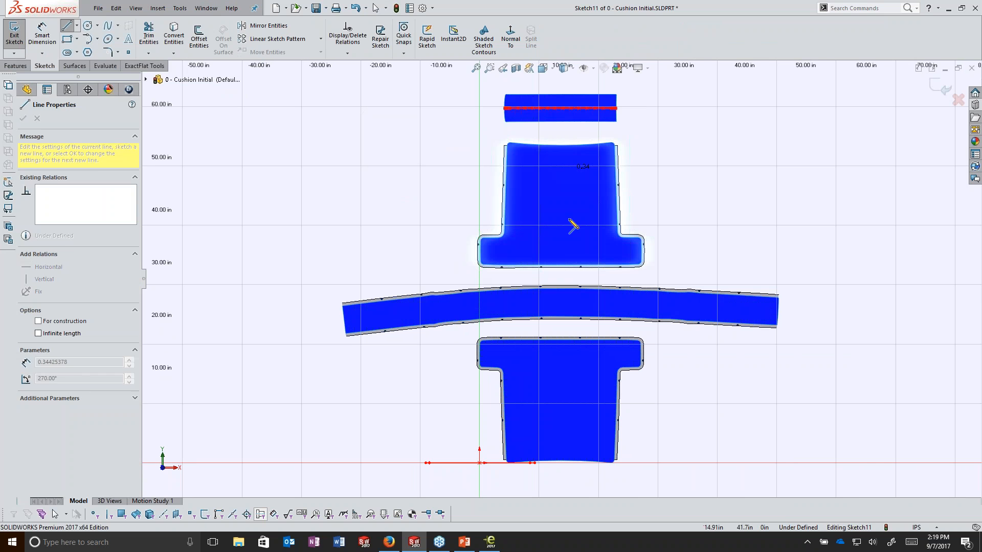
pyautogui.click(568, 244)
pyautogui.press('Escape')
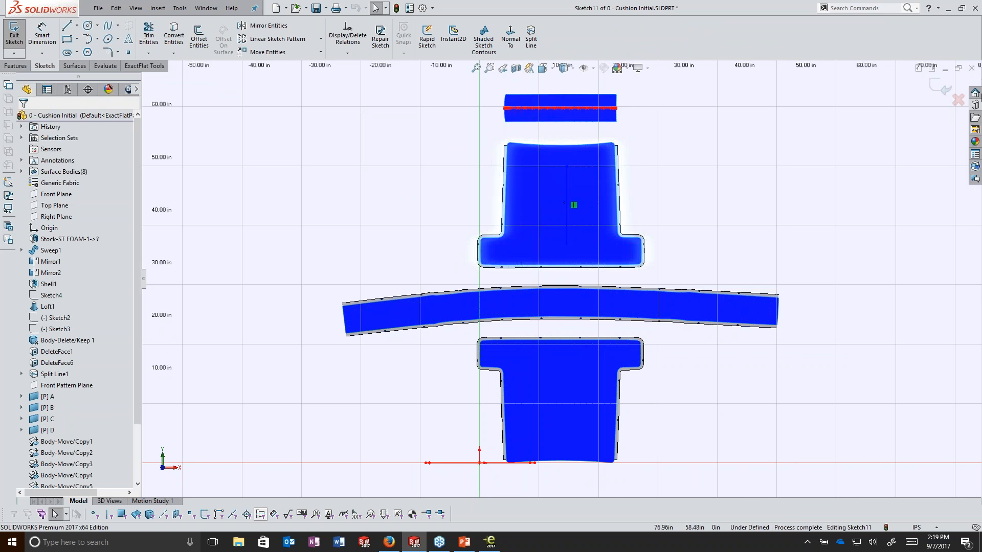
pyautogui.click(935, 91)
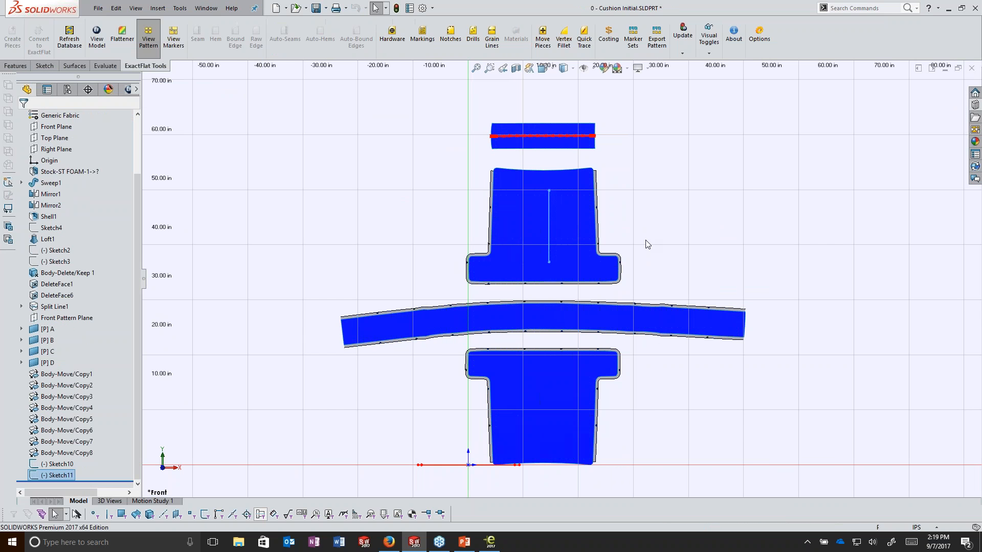
# Sketch a horizontal line about 11.3 in long inside the middle of strip C and exit the sketch.
pyautogui.rightClick(649, 239)
pyautogui.click(634, 256)
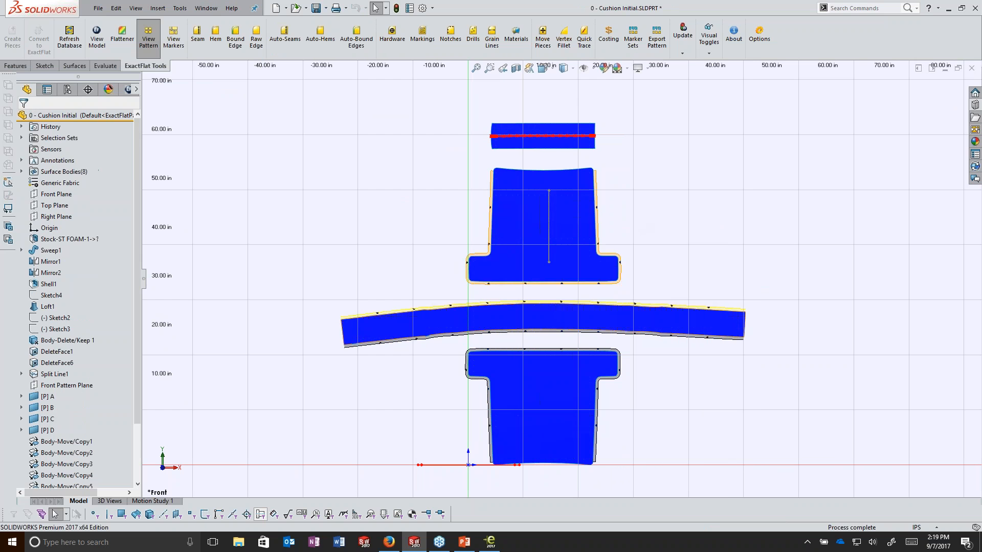
pyautogui.click(584, 315)
pyautogui.click(621, 281)
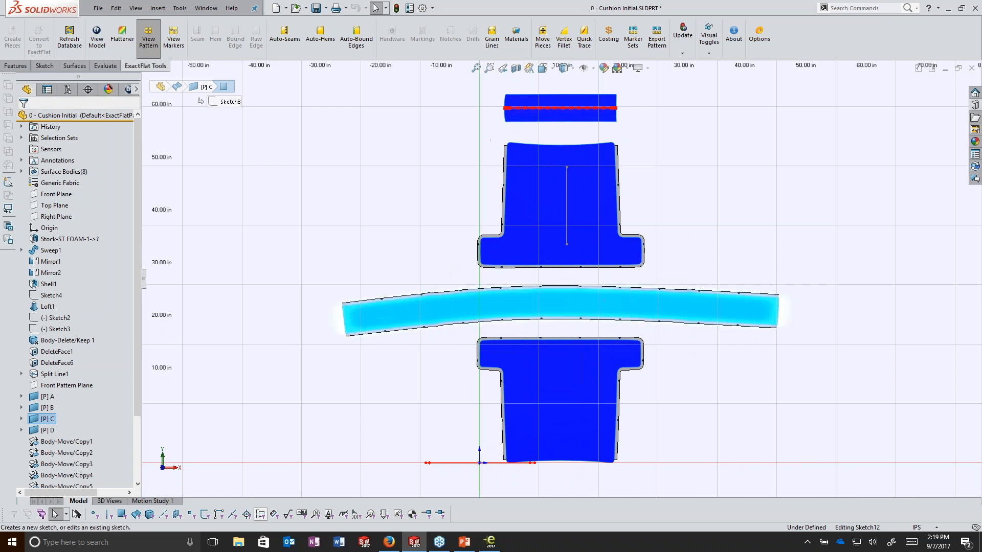
pyautogui.click(69, 28)
pyautogui.click(512, 299)
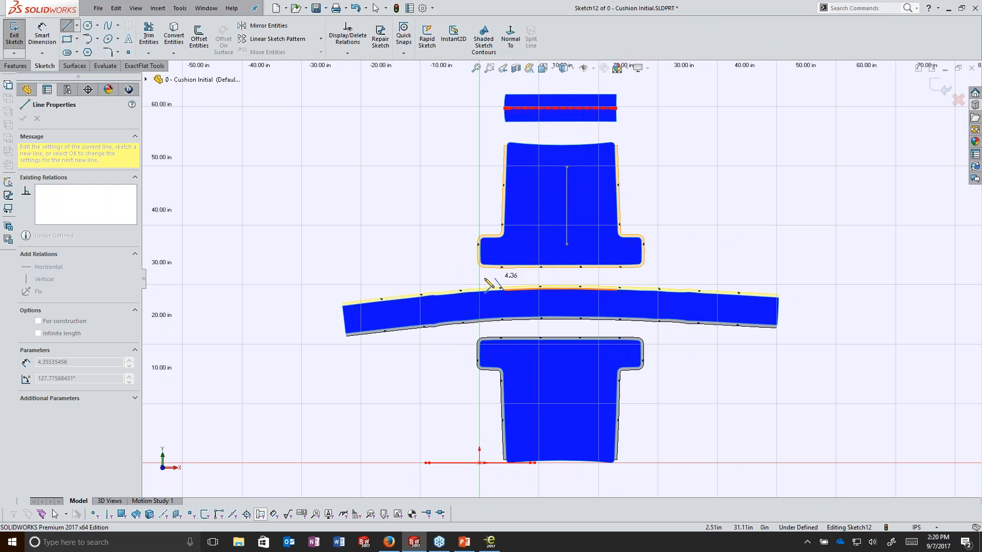
pyautogui.click(578, 299)
pyautogui.click(940, 86)
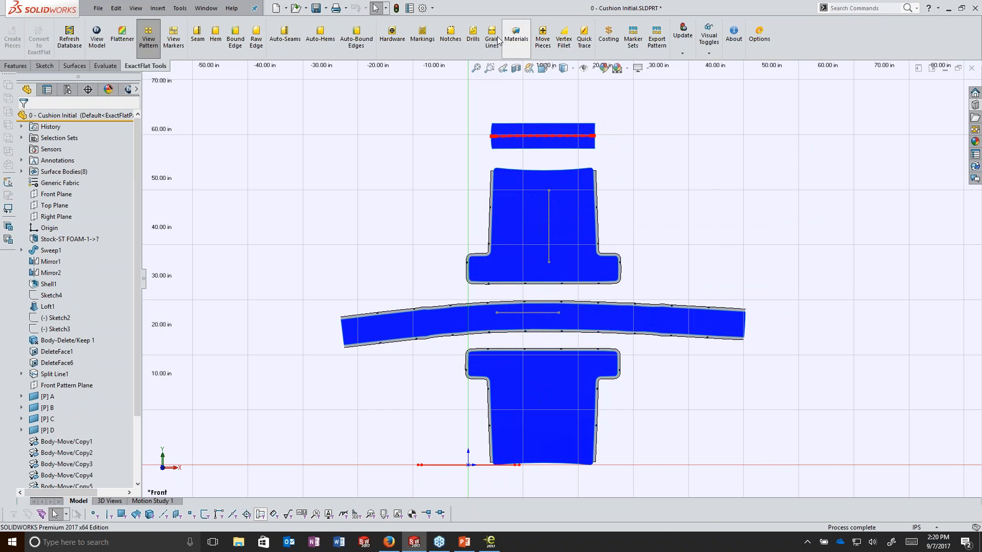
# Create a grain line for pieces B and A, using the vertical sketch line on piece B as its direction.
pyautogui.click(494, 40)
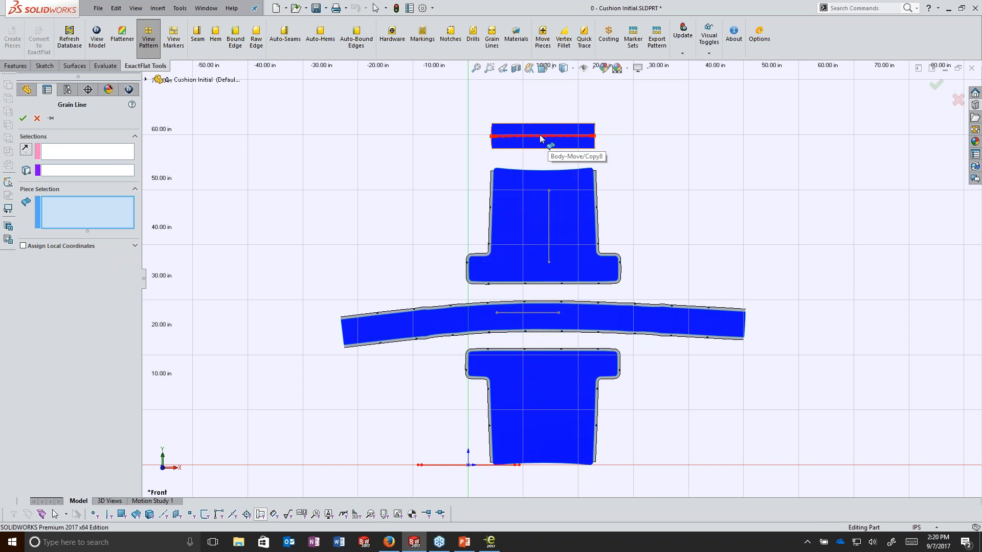
pyautogui.click(88, 152)
pyautogui.click(550, 209)
pyautogui.click(93, 201)
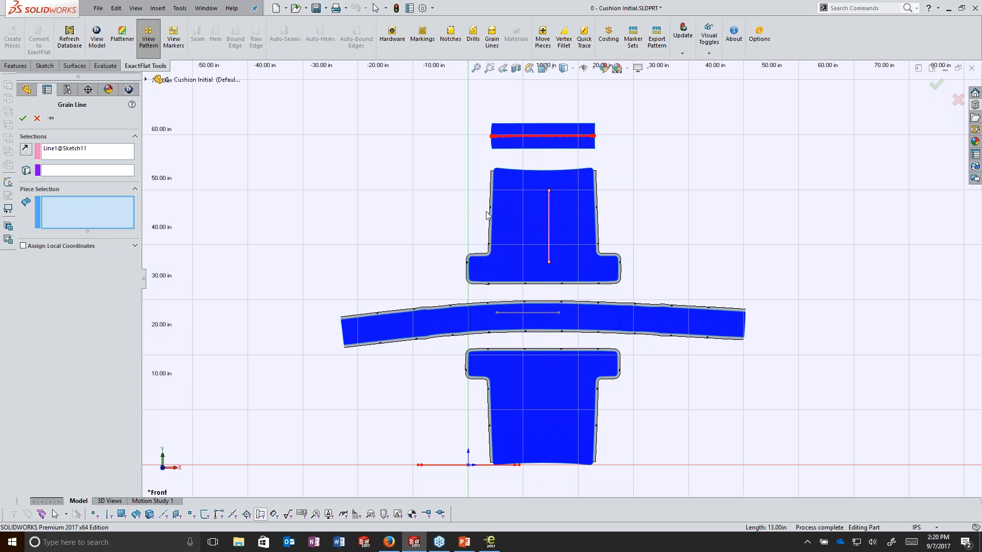
pyautogui.click(523, 226)
pyautogui.click(510, 391)
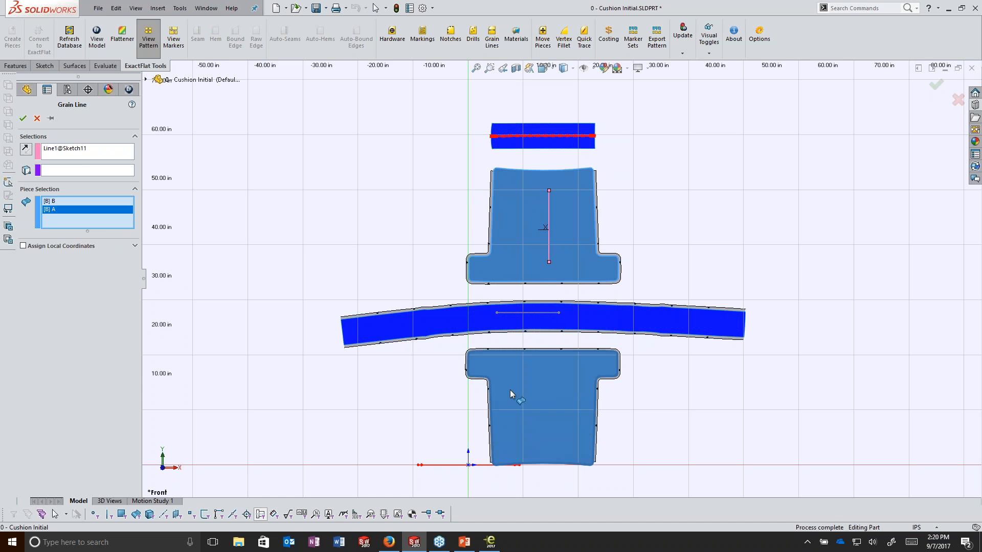
pyautogui.rightClick(510, 390)
pyautogui.click(537, 462)
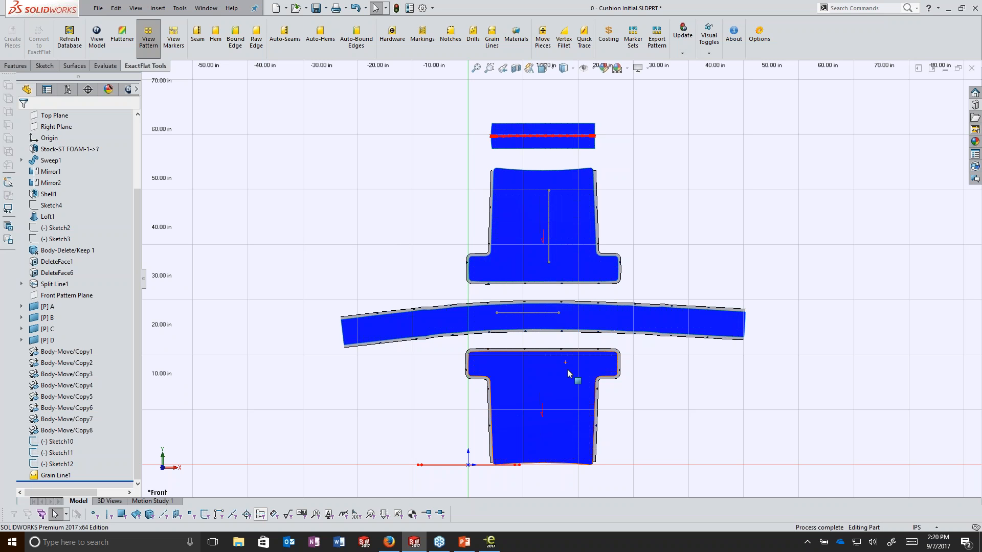
# Create a grain line for pieces C and D, using the horizontal sketch line on strip C as its direction.
pyautogui.click(492, 37)
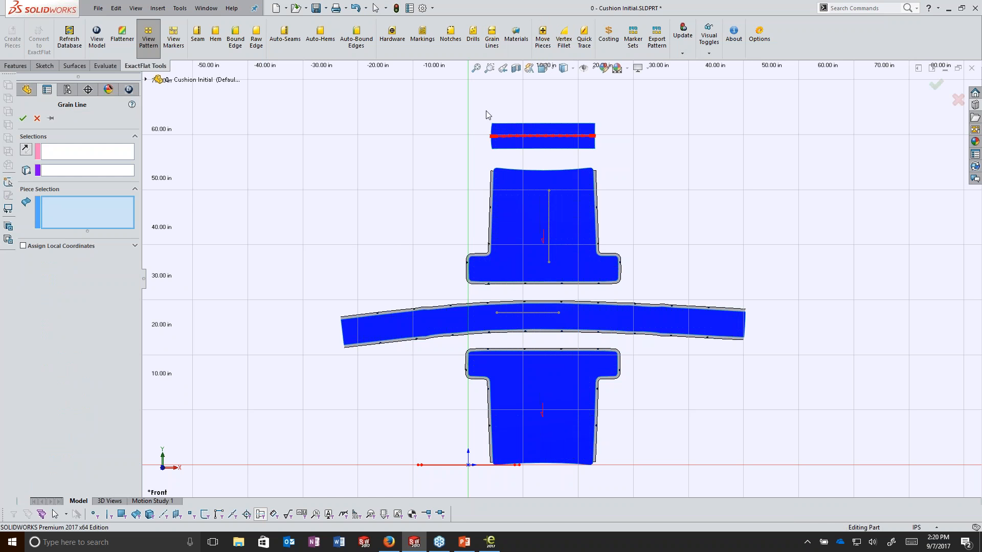
pyautogui.click(546, 313)
pyautogui.click(79, 225)
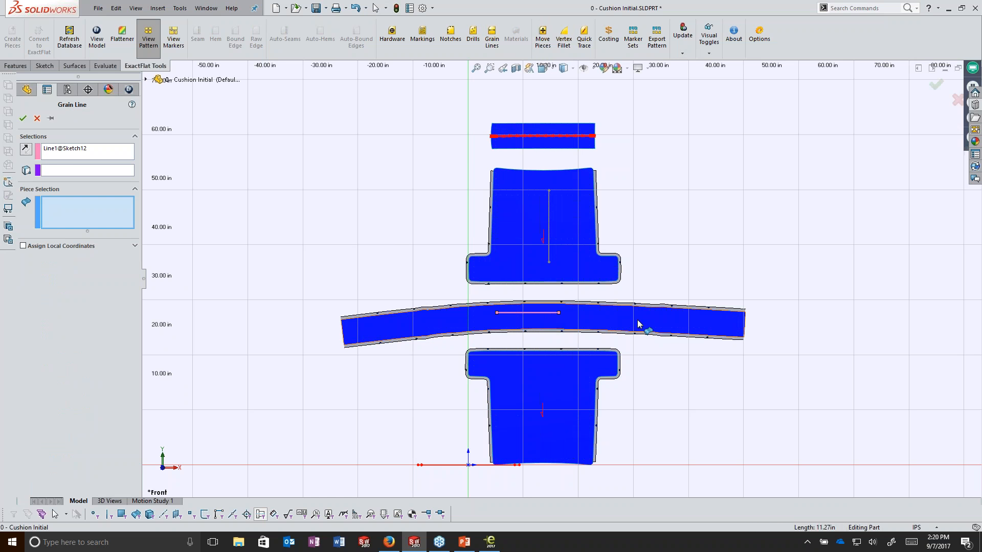
pyautogui.click(640, 324)
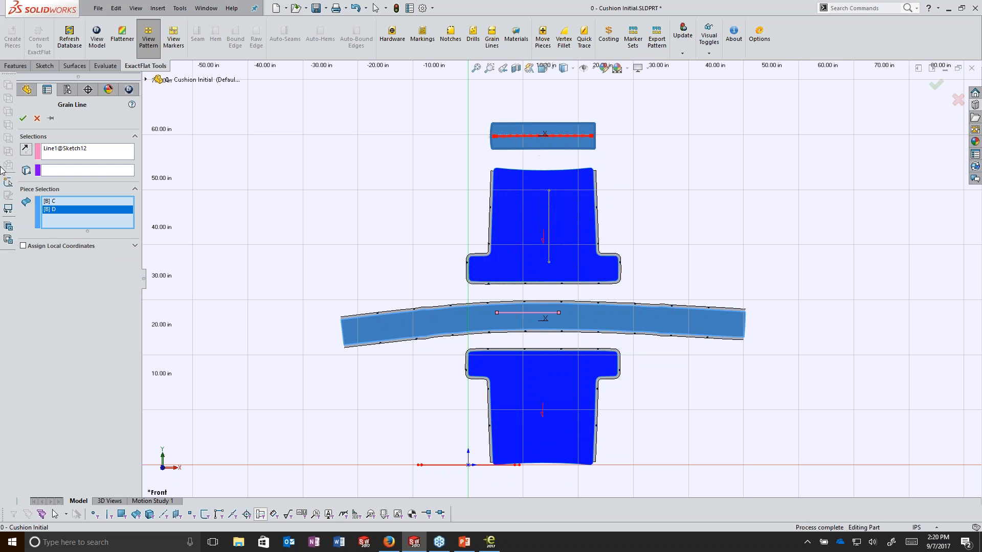
pyautogui.click(22, 118)
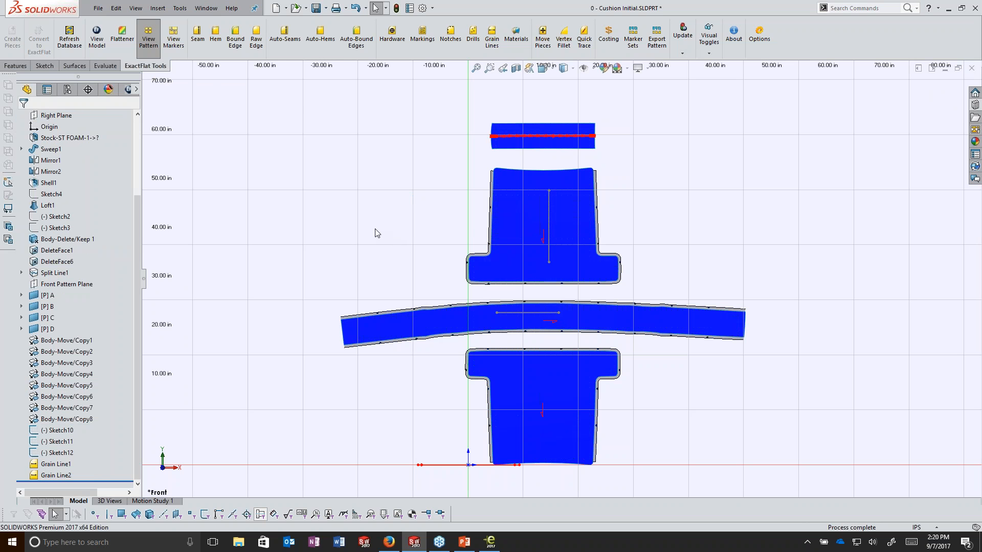
# Start a hem on zipper piece D's lower side, selecting its short left edge, long middle edge and short right edge.
pyautogui.click(217, 39)
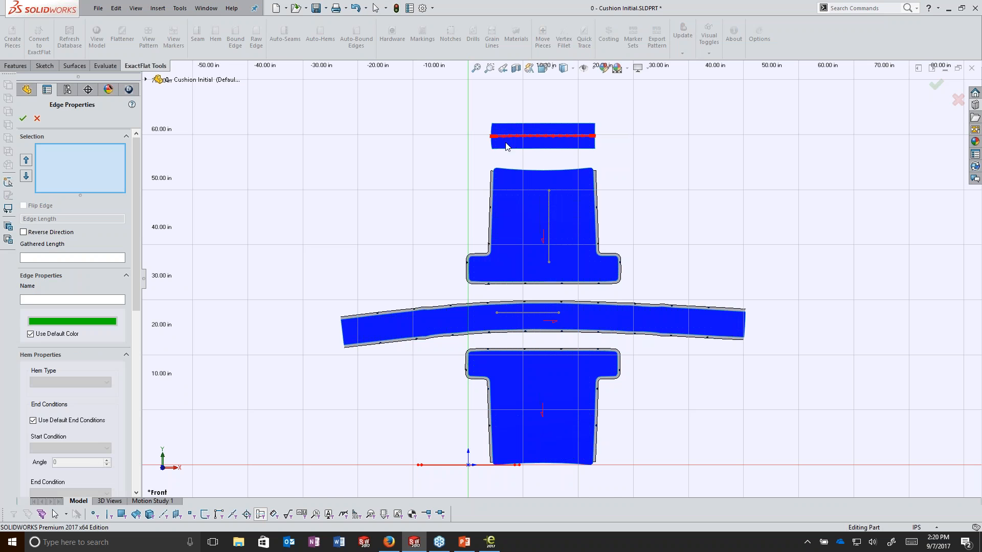
pyautogui.scroll(-3, 481, 160)
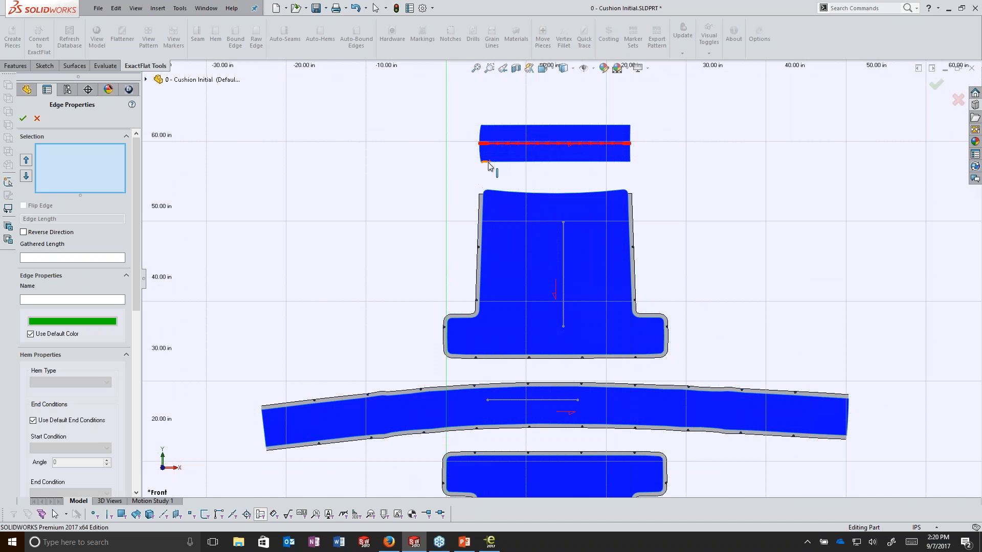
pyautogui.click(486, 162)
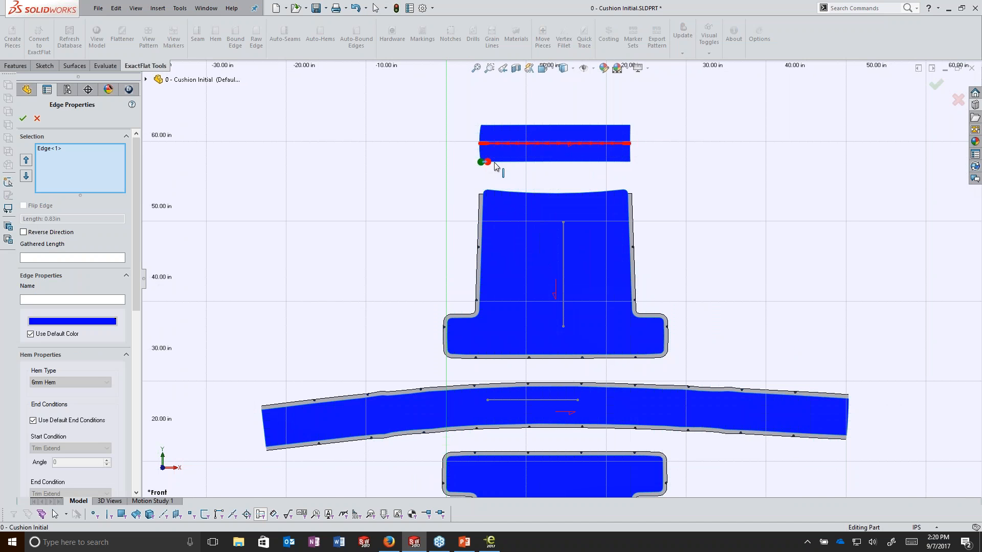
pyautogui.click(532, 162)
pyautogui.scroll(-5, 625, 149)
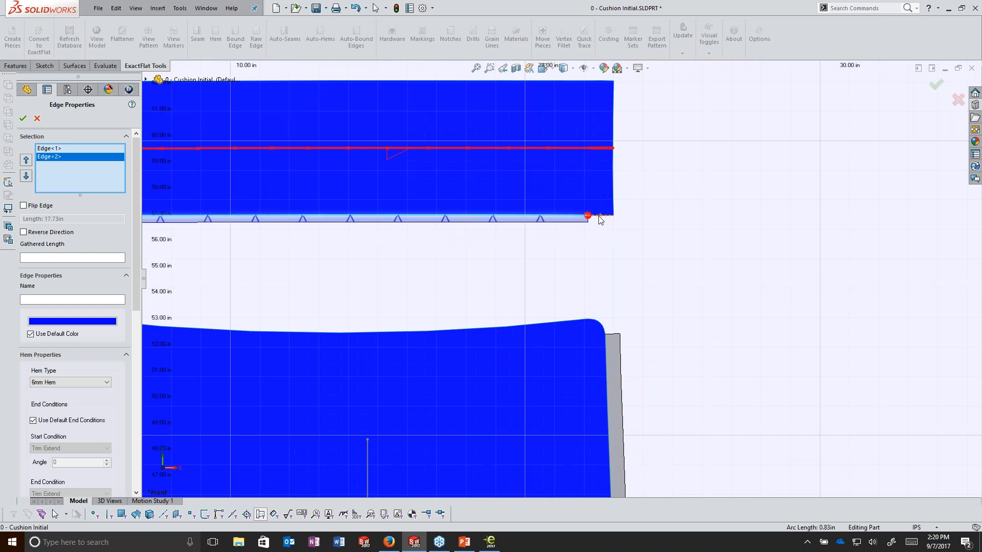
pyautogui.click(595, 219)
pyautogui.scroll(5, 713, 193)
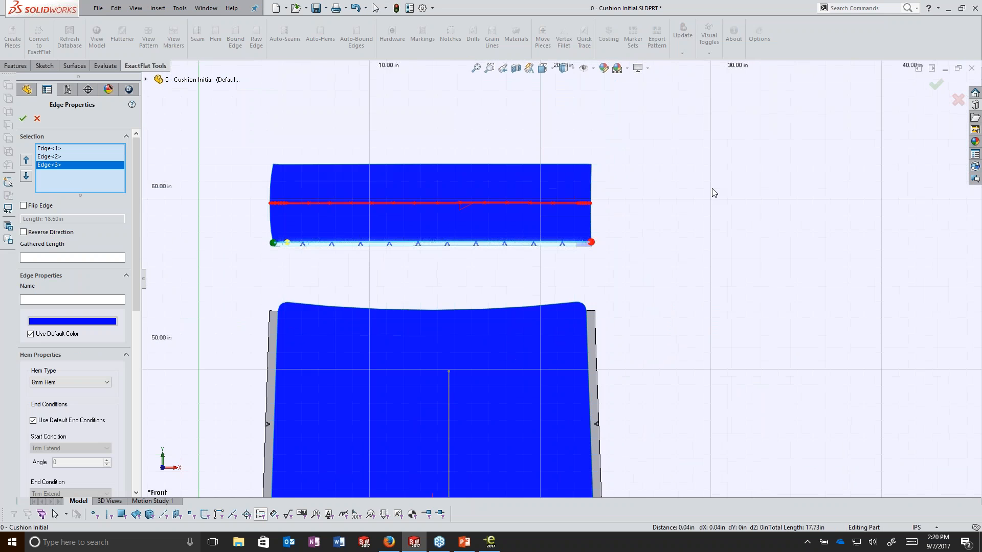
# Turn off the hem's notch chain and set the hem type to 12mm Hem.
pyautogui.scroll(-1, 135, 307)
pyautogui.scroll(-4, 134, 305)
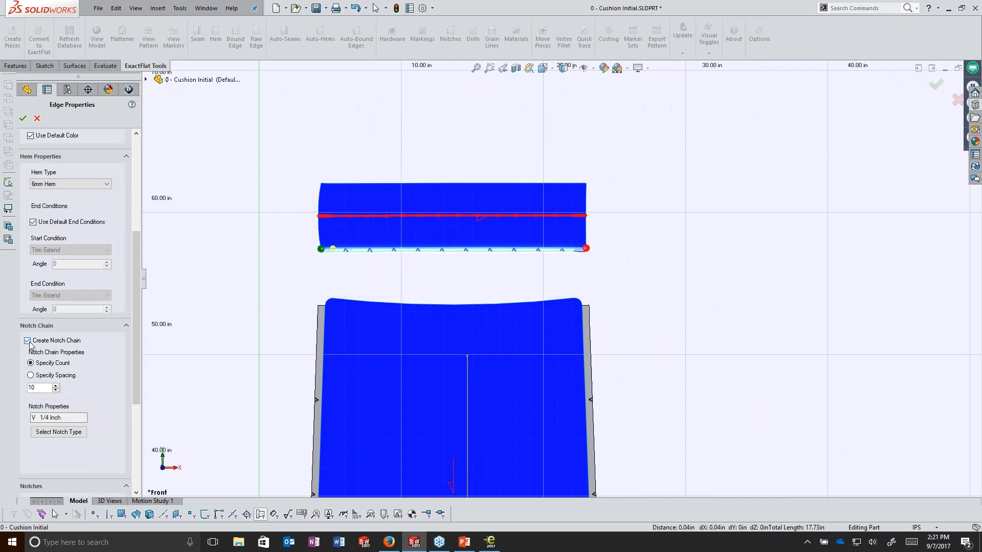
pyautogui.scroll(2, 135, 292)
pyautogui.click(87, 266)
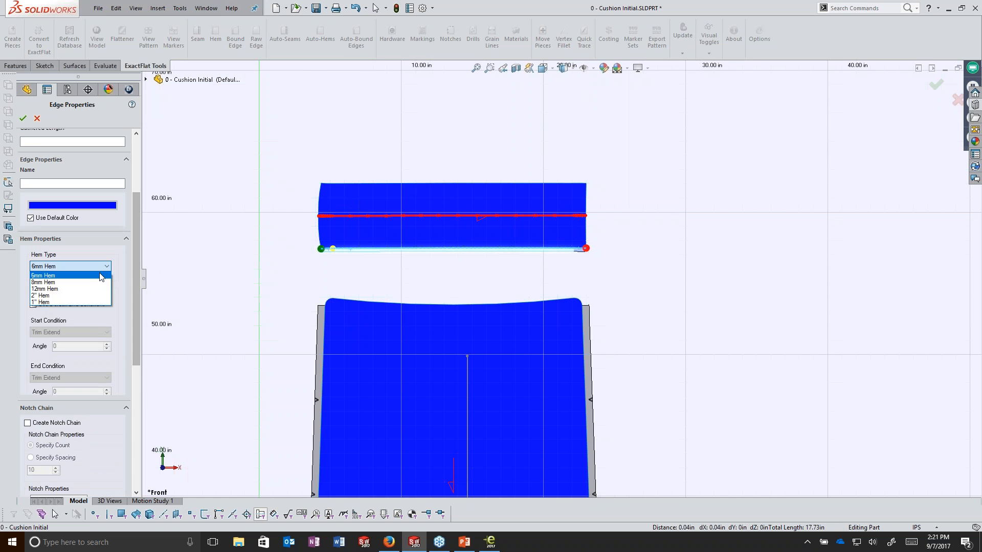
pyautogui.click(87, 289)
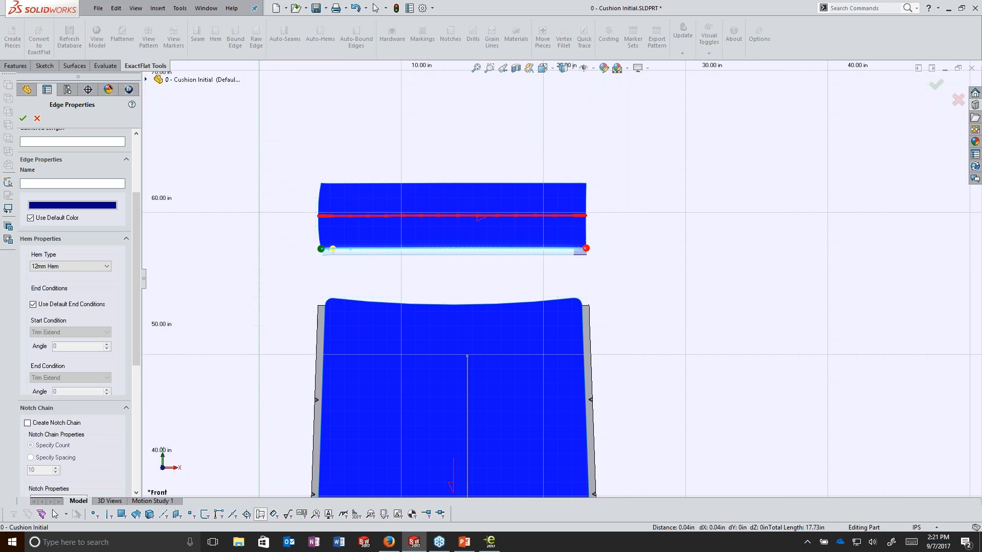
# Add the tiny skipped edge near piece D's lower left corner to the hem and move it to second place in the edge order.
pyautogui.scroll(1, 135, 253)
pyautogui.scroll(3, 135, 253)
pyautogui.scroll(-5, 324, 256)
pyautogui.scroll(-5, 421, 246)
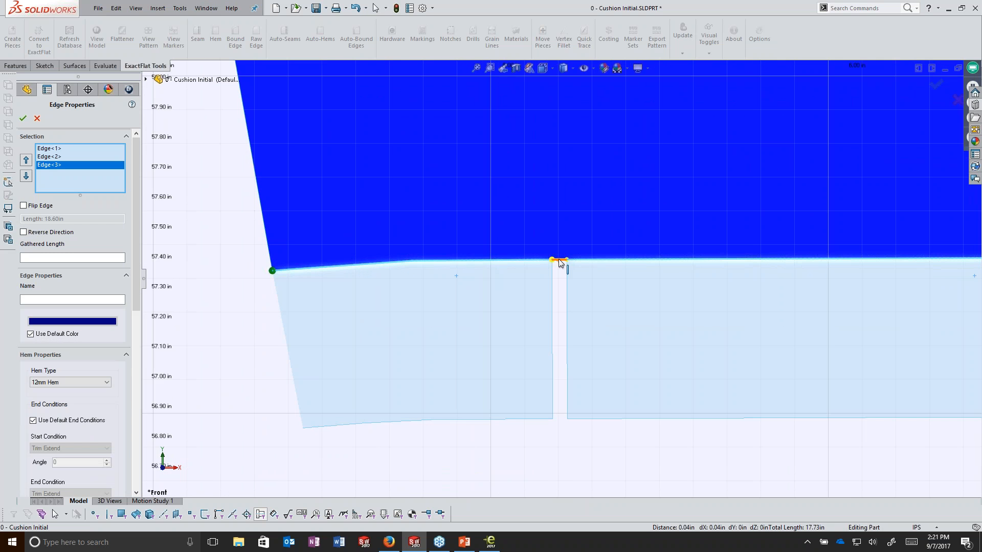
pyautogui.click(560, 260)
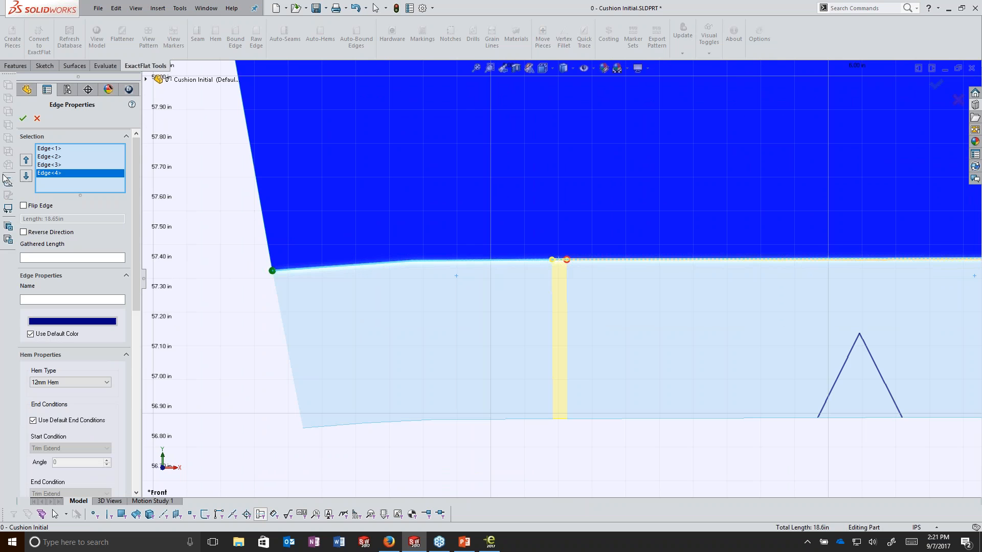
pyautogui.click(26, 161)
pyautogui.click(26, 161)
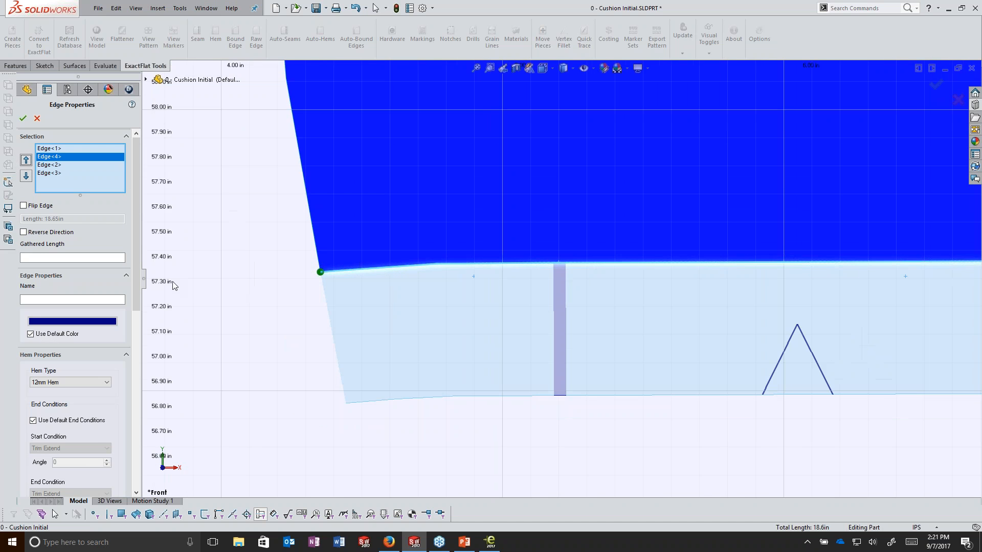
# Turn off the notch chain again for the extended hem on piece D and accept the hem.
pyautogui.moveTo(138, 254); pyautogui.dragTo(145, 370)
pyautogui.click(28, 287)
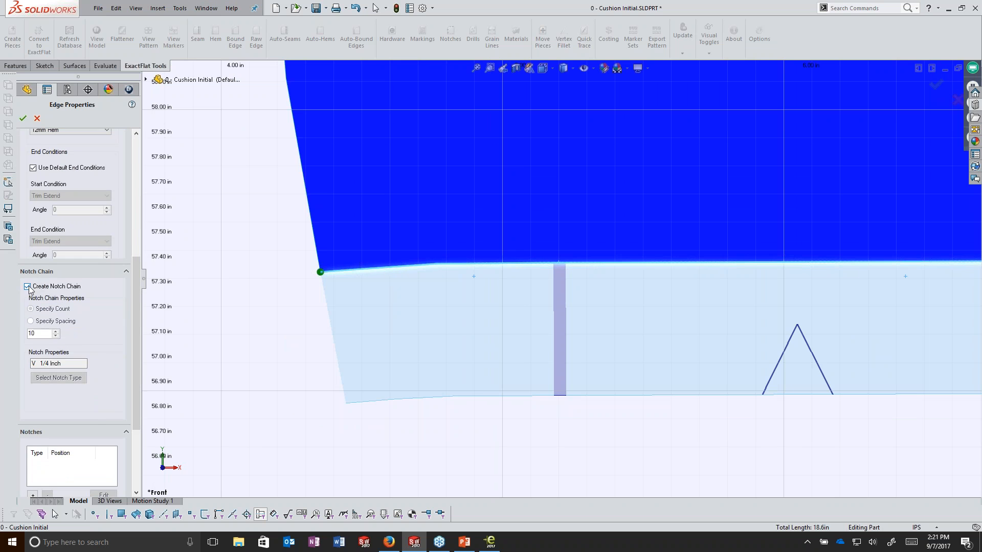
pyautogui.click(23, 119)
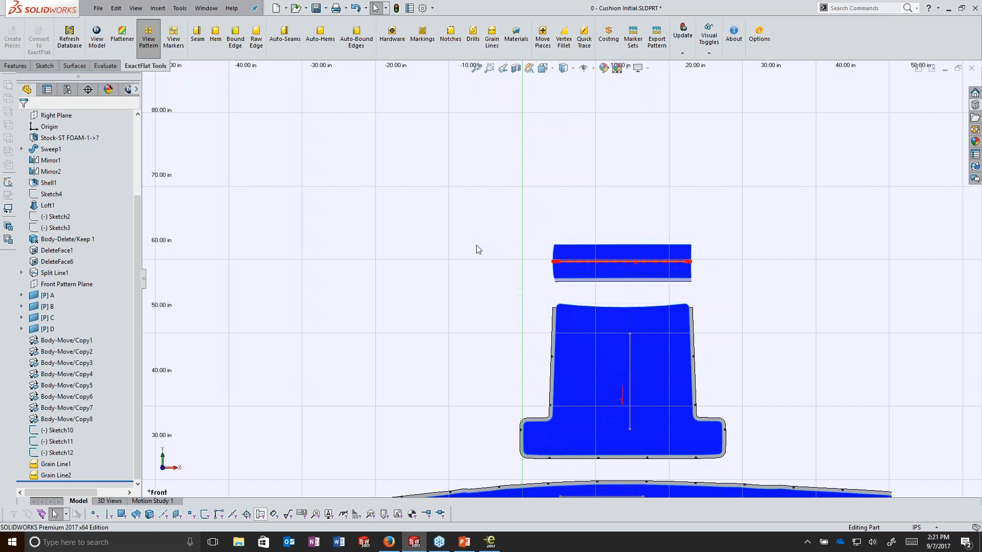
# Open the ExactFlat marker view for the flattened cushion pieces.
pyautogui.press('f')
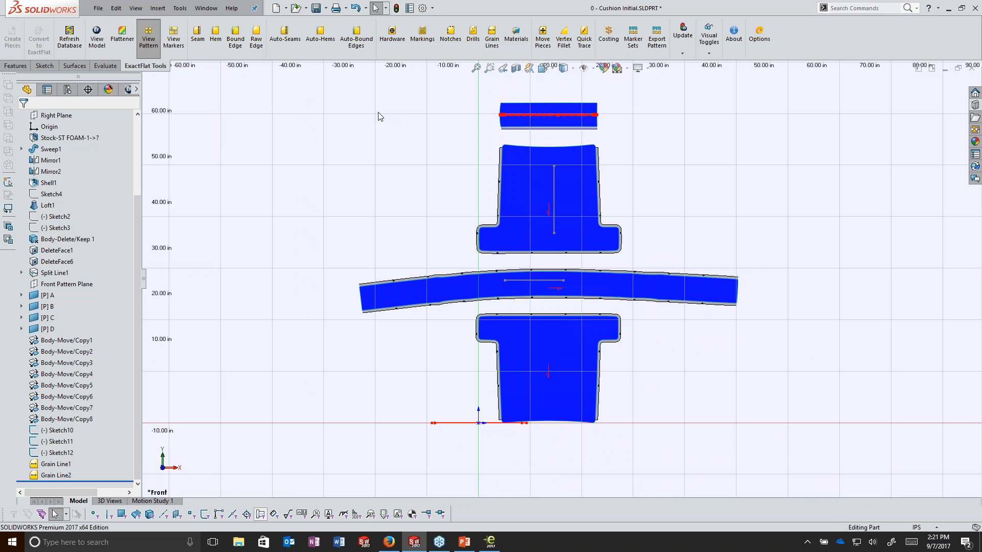
pyautogui.click(179, 46)
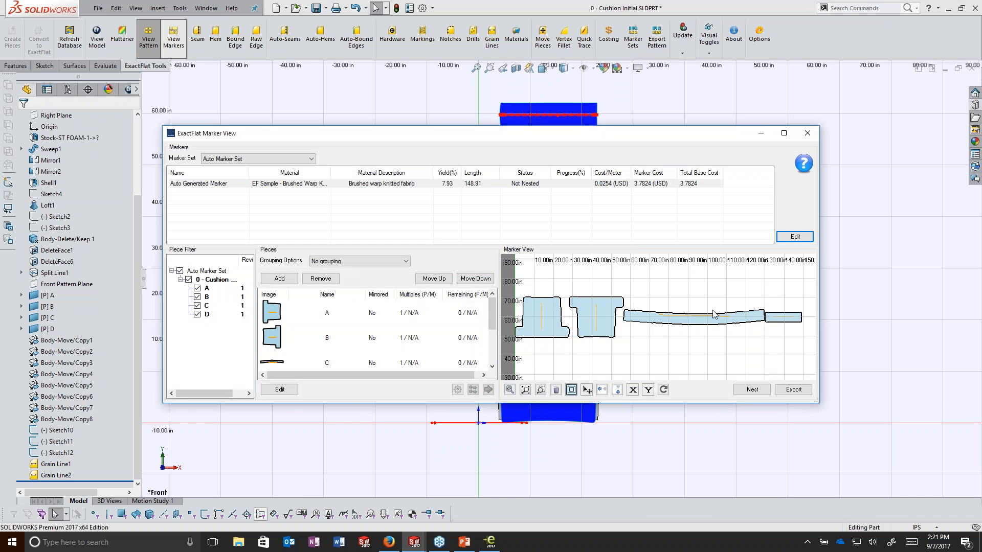
# Delete all pieces from the auto-generated marker's layout.
pyautogui.scroll(1, 628, 326)
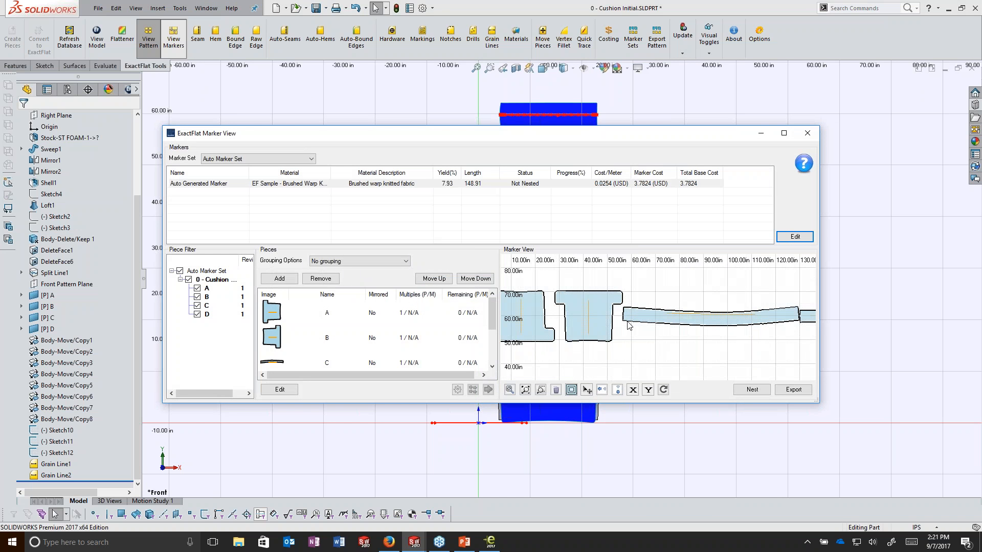
pyautogui.scroll(-3, 628, 326)
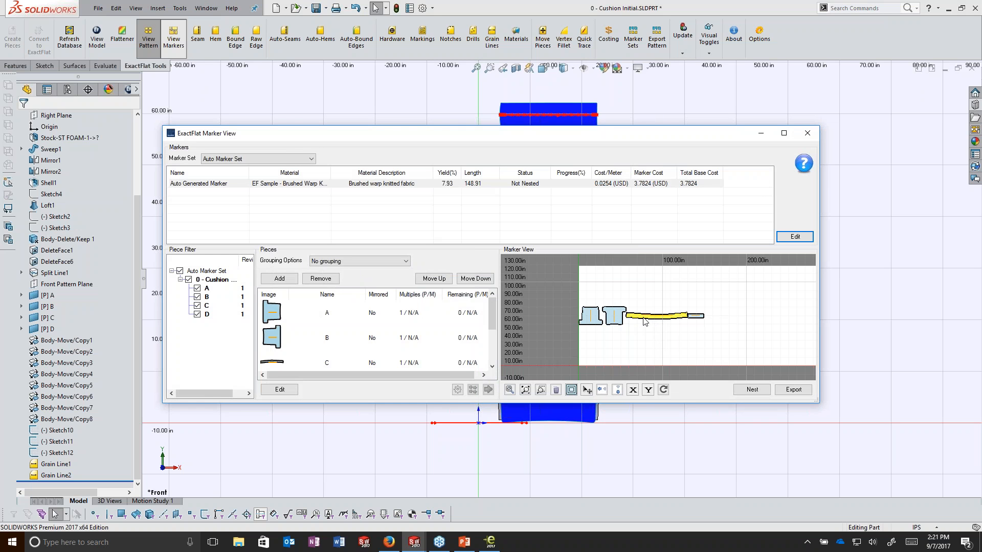
pyautogui.keyDown('alt'); pyautogui.click(557, 392); pyautogui.keyUp('alt')
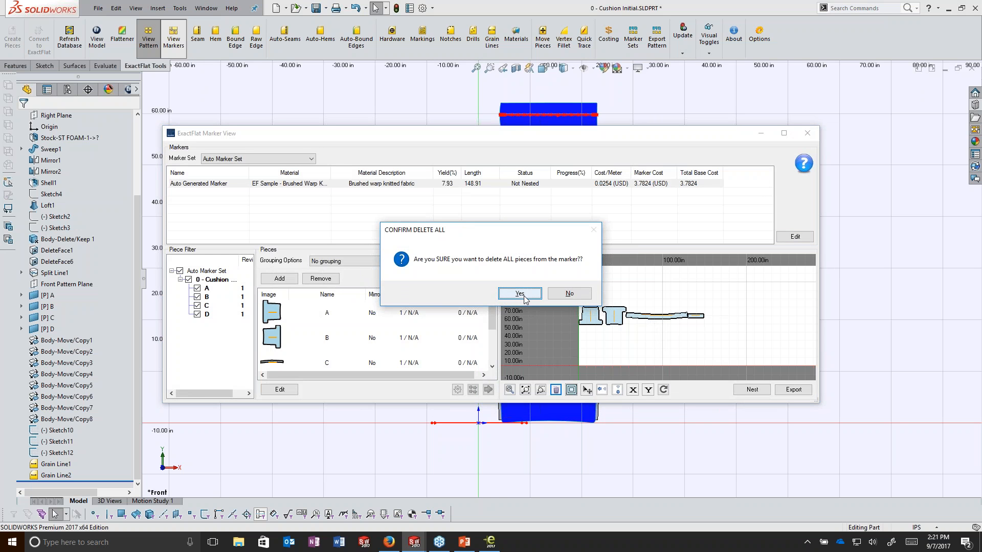
pyautogui.click(520, 294)
pyautogui.scroll(-2, 294, 317)
pyautogui.scroll(2, 294, 317)
pyautogui.click(294, 318)
pyautogui.scroll(-2, 290, 345)
pyautogui.keyDown('shift'); pyautogui.click(281, 336); pyautogui.keyUp('shift')
pyautogui.click(280, 390)
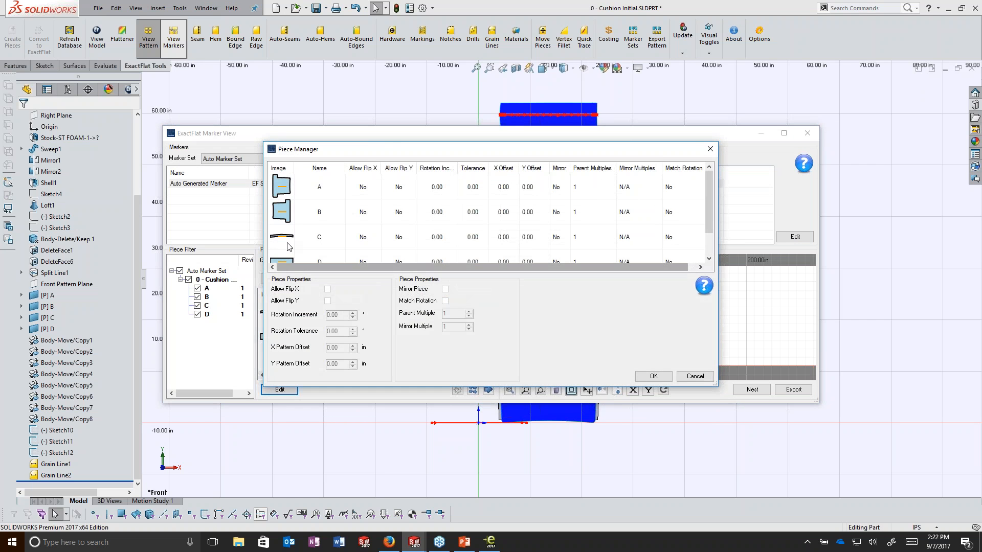
pyautogui.click(444, 314)
pyautogui.press('Return')
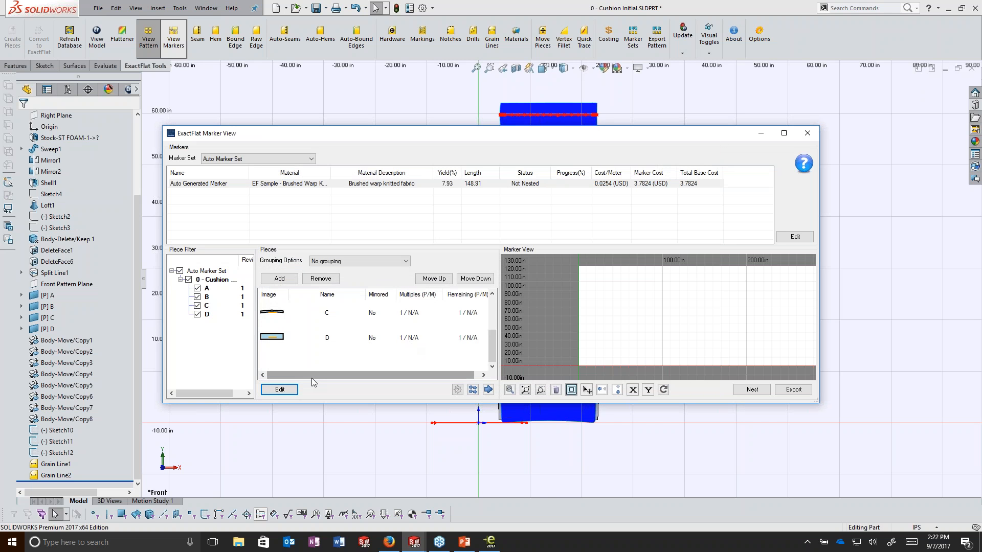
# Try to set the parent multiple of all listed pieces to 20 in the Piece Manager.
pyautogui.scroll(2, 291, 335)
pyautogui.click(286, 309)
pyautogui.hotkey('ctrl', 'a')
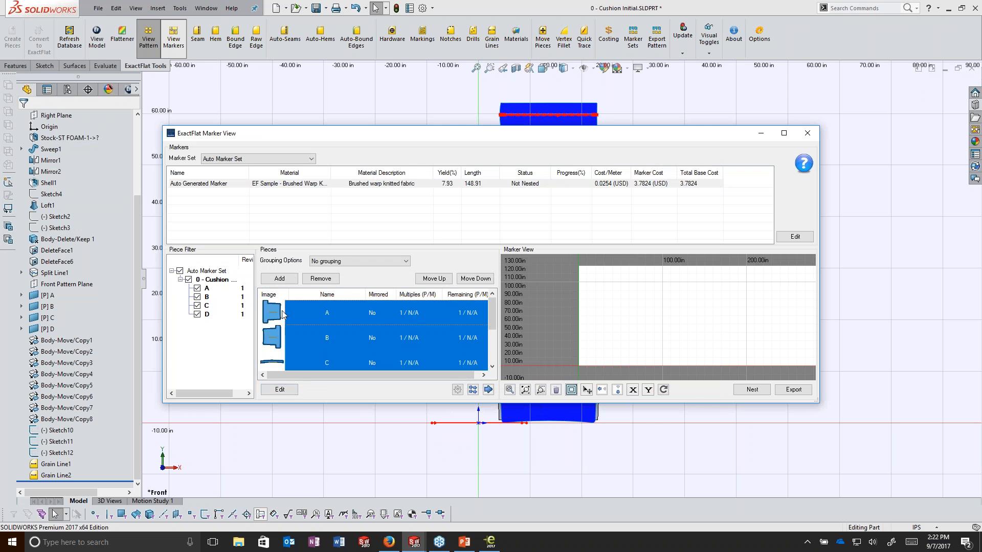
pyautogui.click(279, 390)
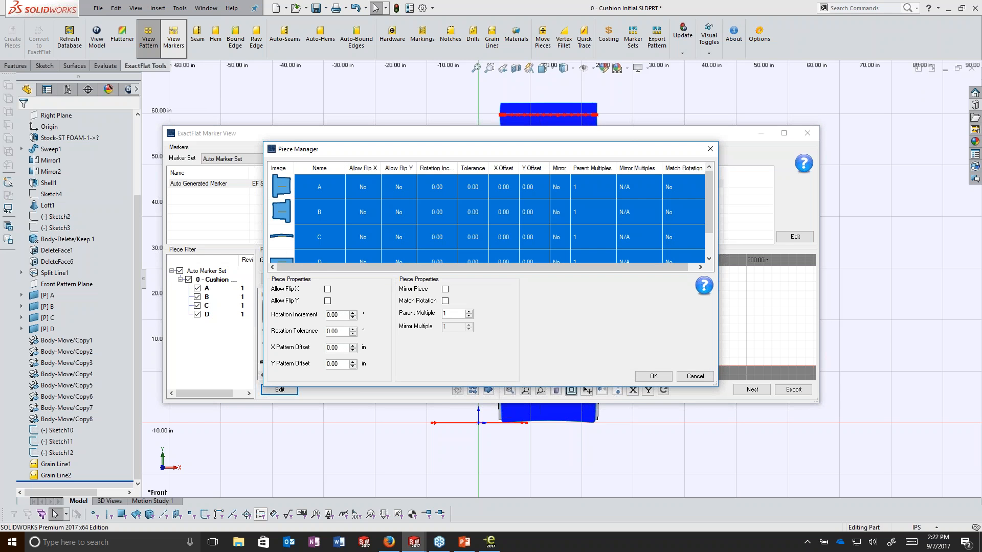
pyautogui.write('20')
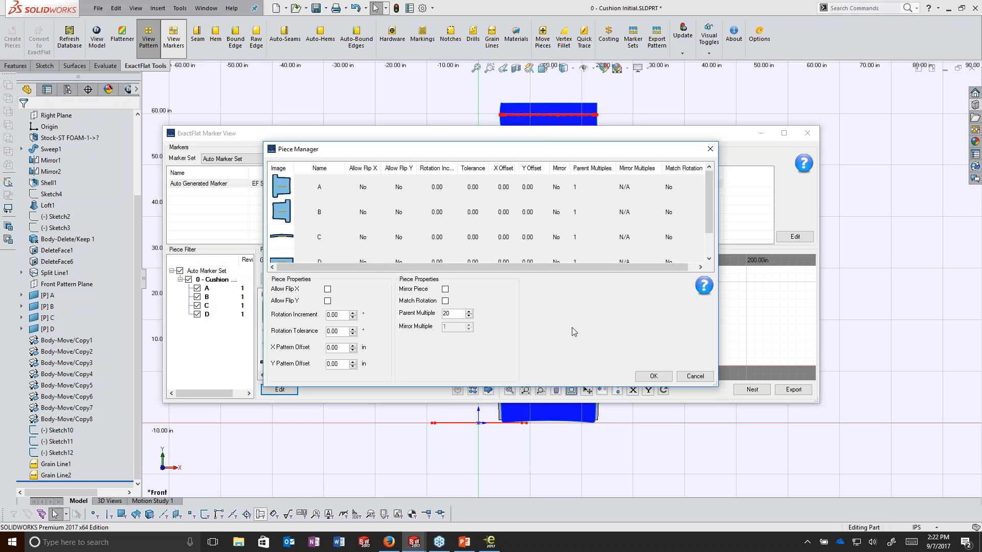
pyautogui.press('Return')
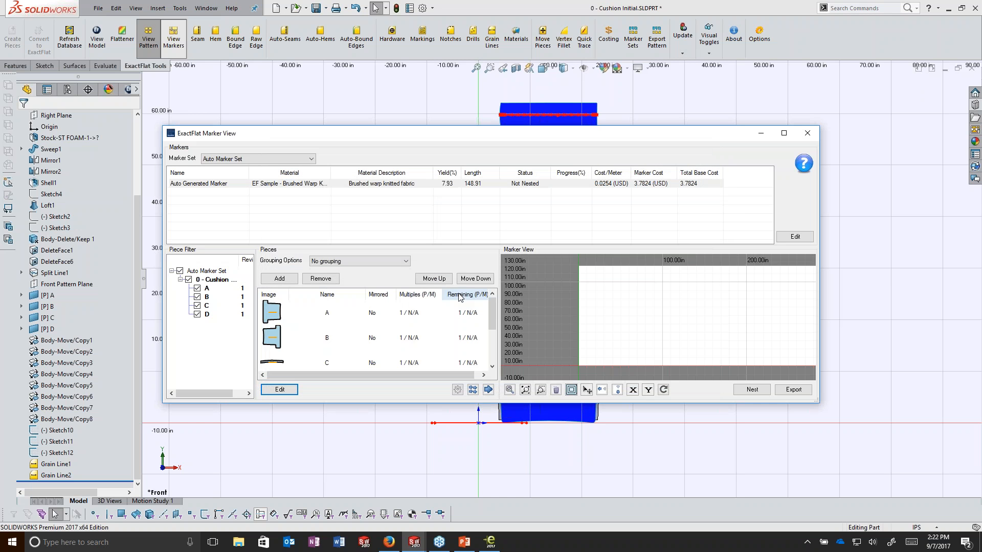
# Set the parent multiple of pieces A, B, C and D to 20 in the Piece Manager and accept.
pyautogui.scroll(-2, 351, 315)
pyautogui.scroll(2, 340, 320)
pyautogui.click(282, 313)
pyautogui.scroll(-2, 282, 313)
pyautogui.scroll(2, 283, 334)
pyautogui.scroll(-1, 281, 356)
pyautogui.keyDown('shift'); pyautogui.click(282, 357); pyautogui.keyUp('shift')
pyautogui.click(280, 390)
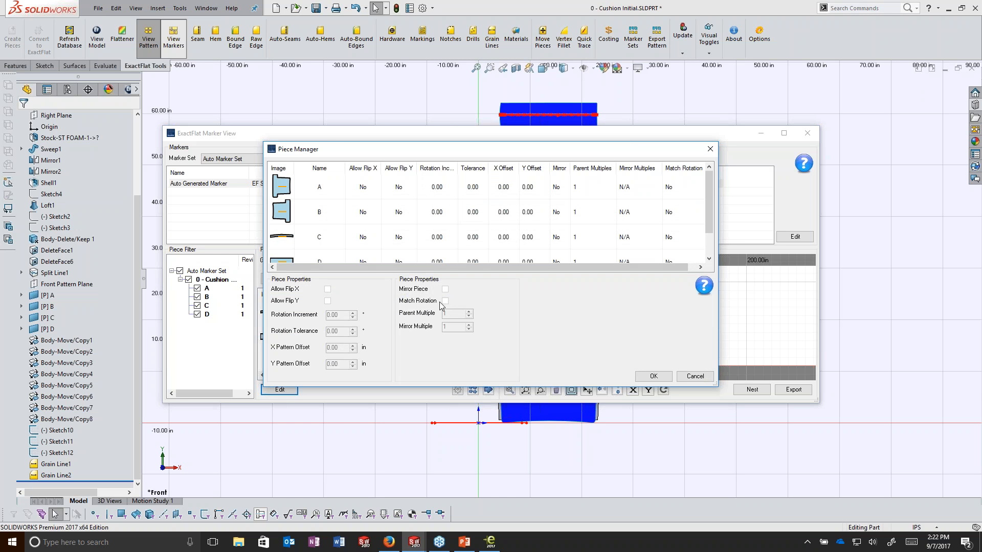
pyautogui.click(281, 192)
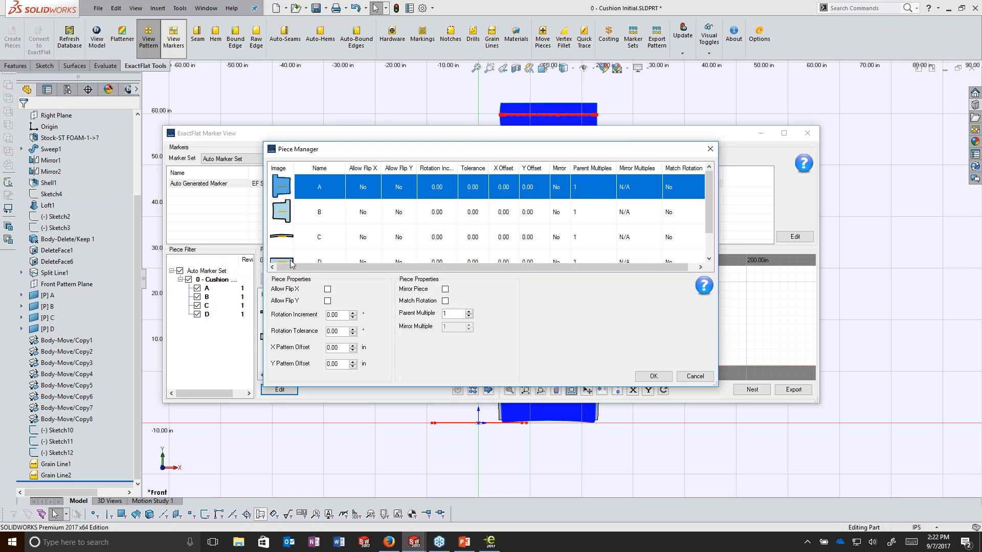
pyautogui.keyDown('shift'); pyautogui.click(292, 264); pyautogui.keyUp('shift')
pyautogui.click(469, 316)
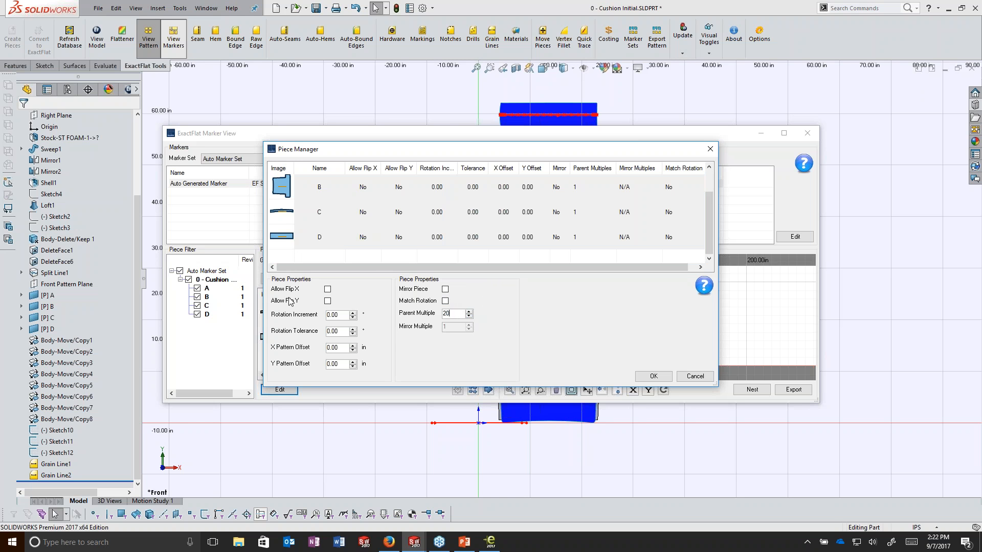
pyautogui.click(314, 233)
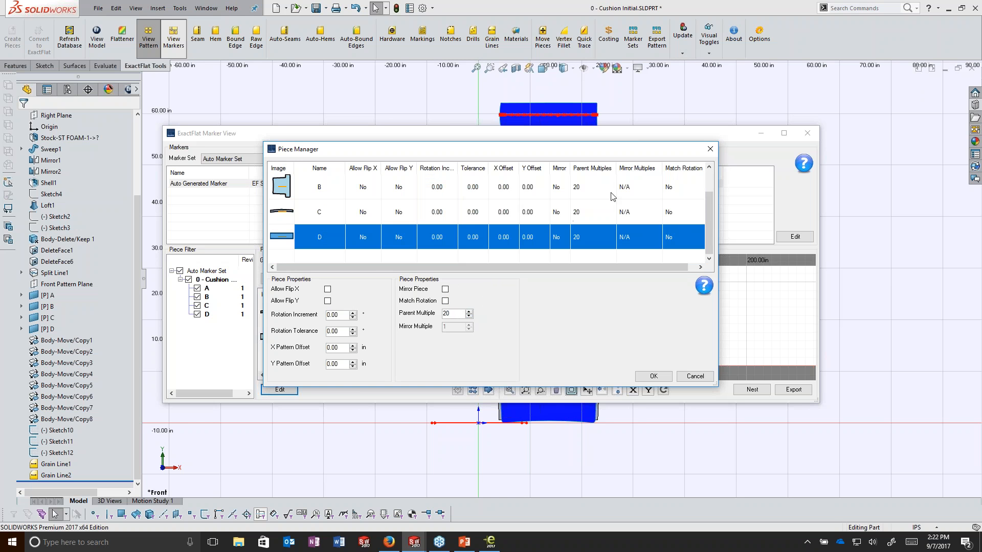
pyautogui.click(655, 378)
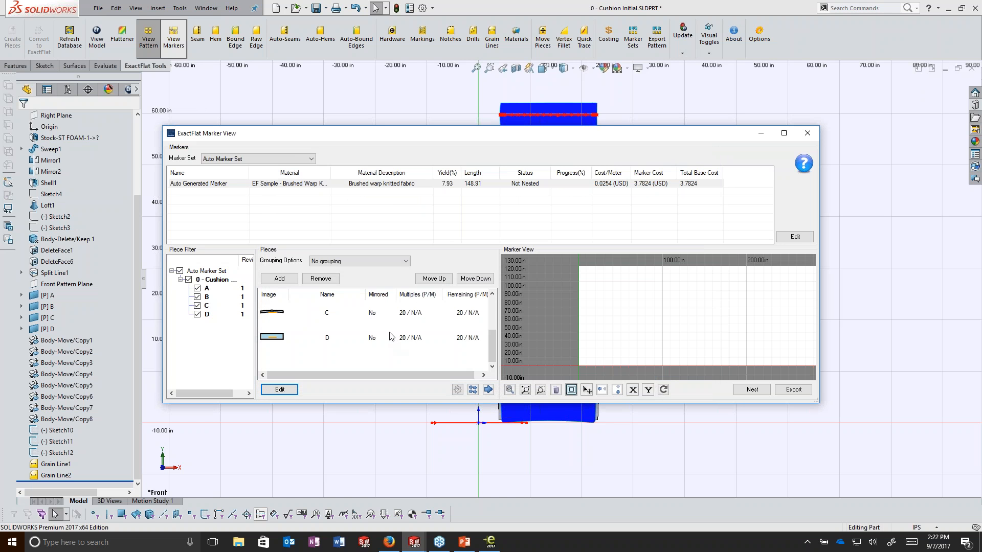
# Review the layrule and piece gap settings of the auto-generated marker and accept the Marker Manager.
pyautogui.click(790, 238)
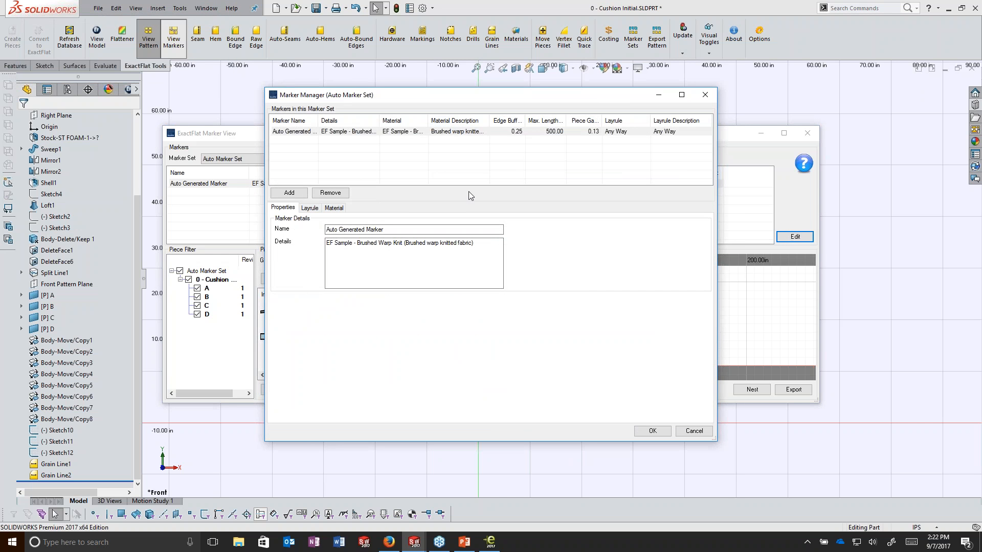
pyautogui.click(309, 208)
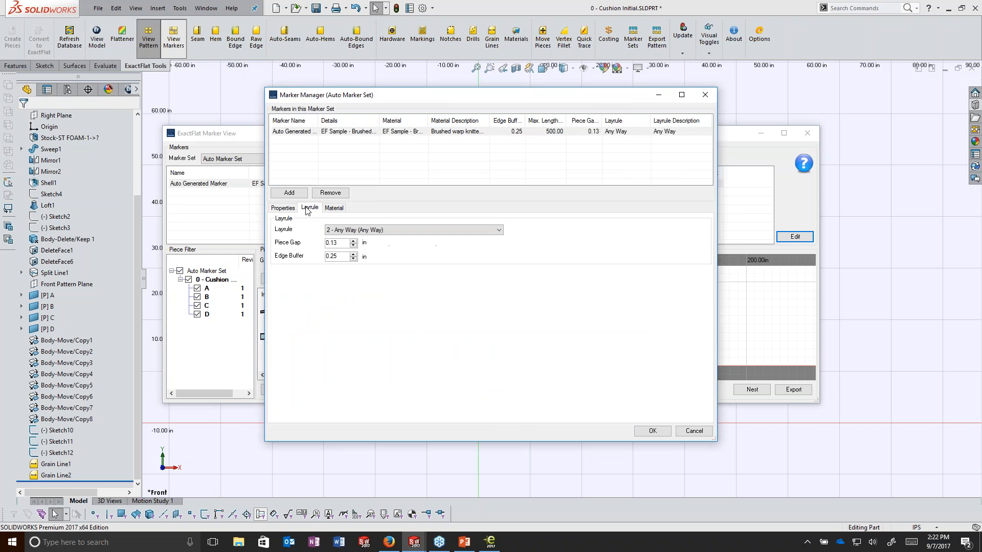
pyautogui.click(350, 230)
pyautogui.click(354, 246)
pyautogui.click(646, 433)
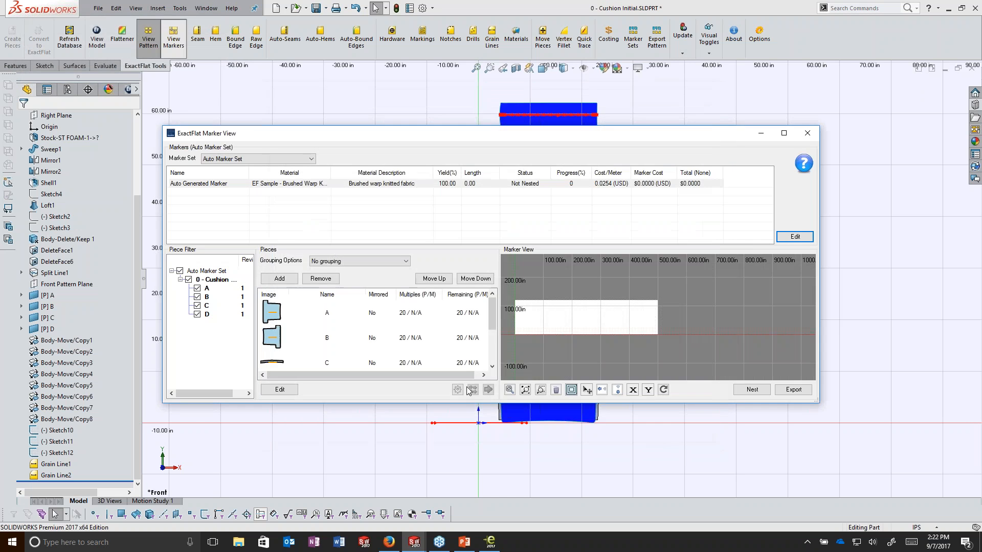
# Set the marker's piece placement method to Box Packing.
pyautogui.click(281, 317)
pyautogui.click(458, 390)
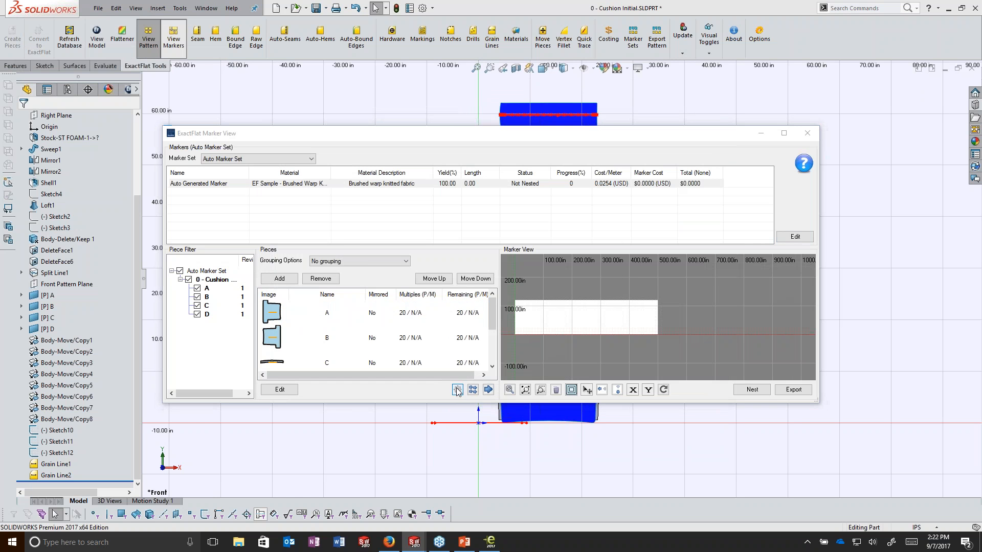
pyautogui.click(478, 266)
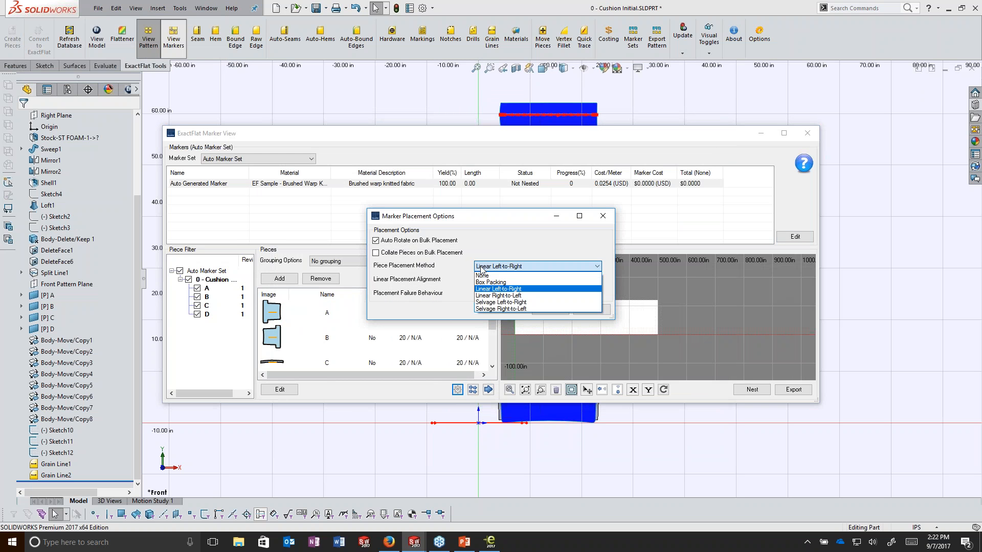
pyautogui.click(520, 295)
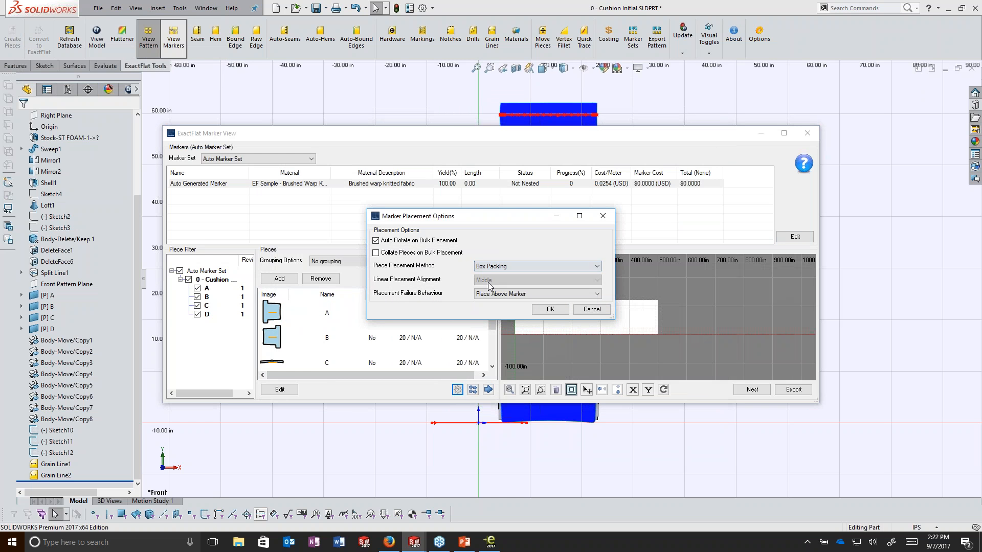
pyautogui.click(550, 310)
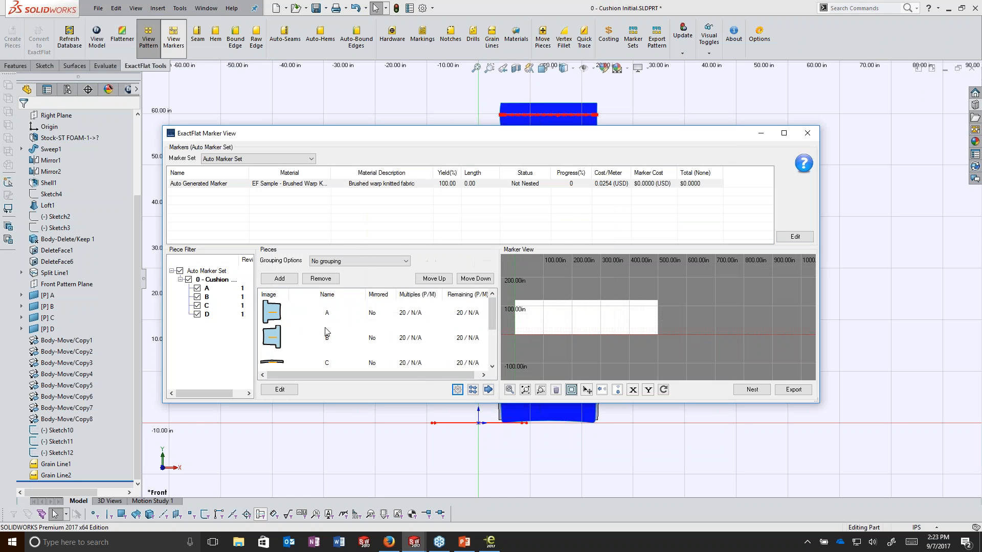
# Place all multiples of pieces A to D into the marker with bulk placement.
pyautogui.scroll(-2, 302, 322)
pyautogui.moveTo(302, 322); pyautogui.dragTo(298, 340)
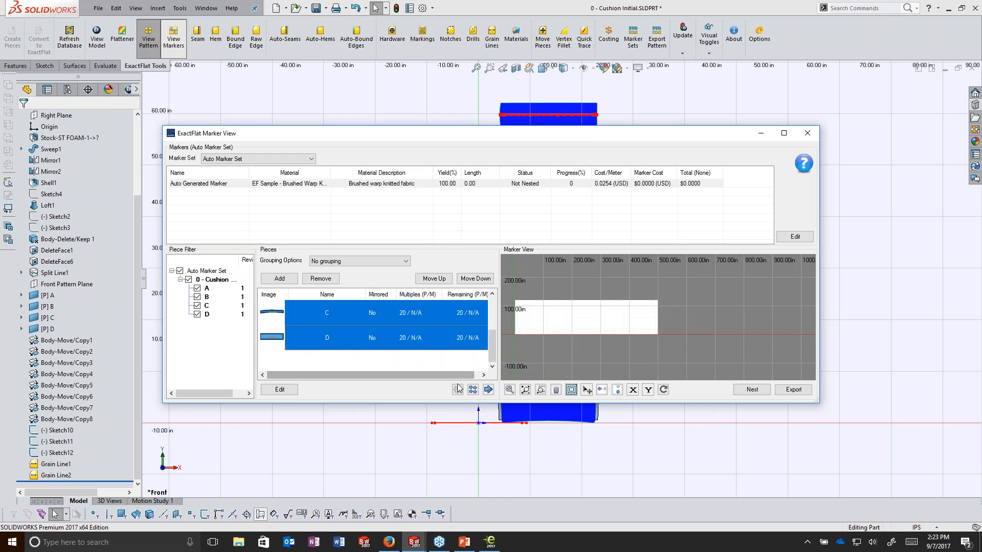
pyautogui.click(473, 390)
pyautogui.scroll(5, 660, 337)
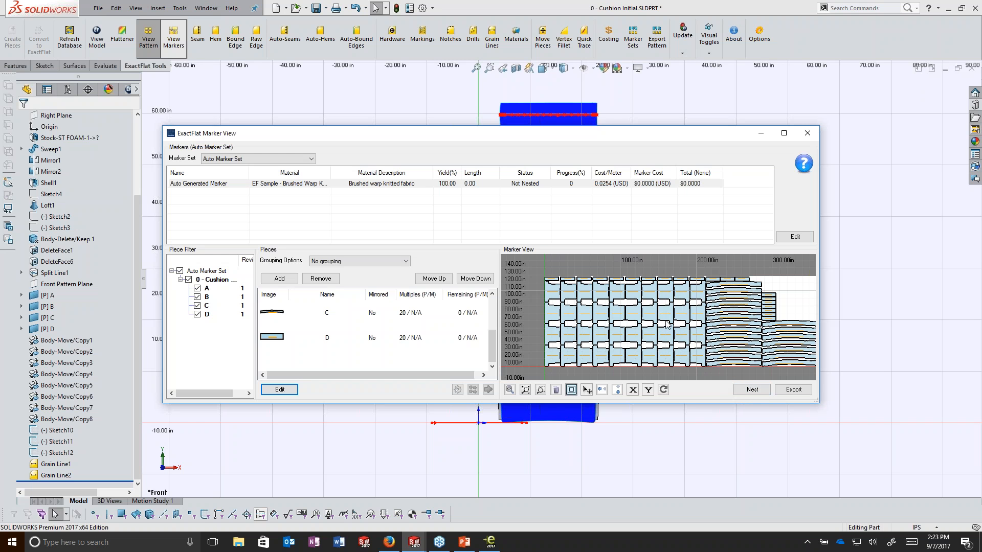
pyautogui.scroll(-2, 600, 310)
pyautogui.scroll(3, 569, 312)
pyautogui.scroll(-1, 647, 311)
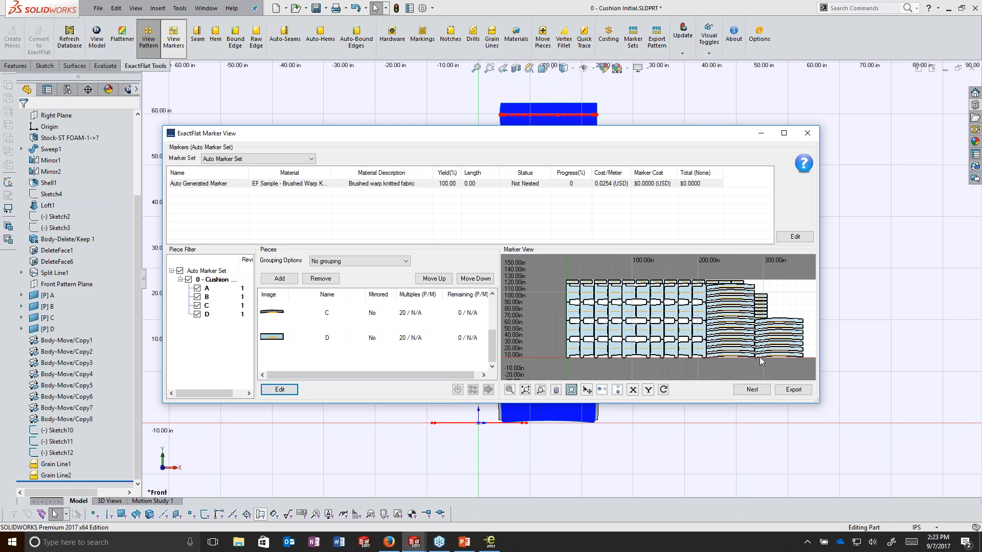
# Export the marker with the selected test profile and SOLIDWORKS units as a DXF file named Cushion Markers.
pyautogui.click(795, 390)
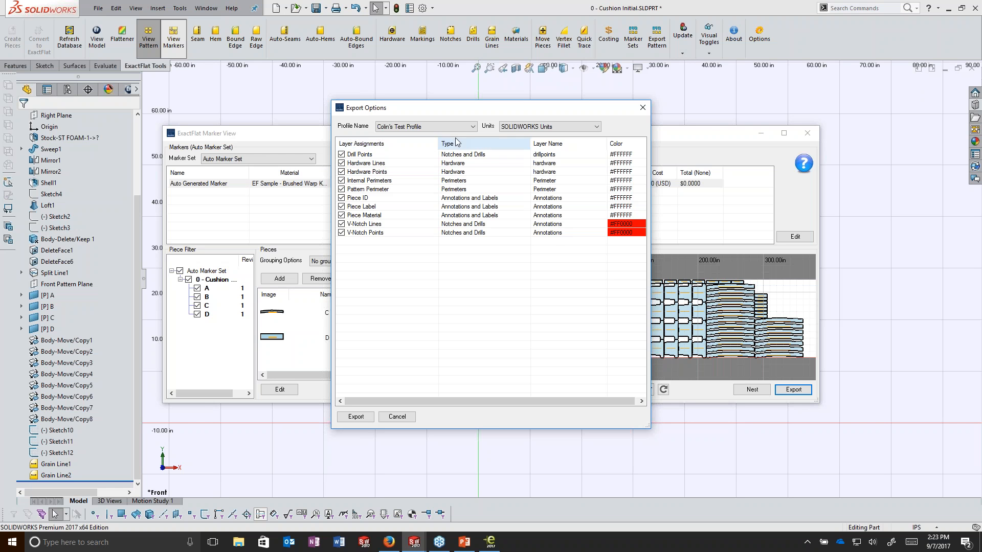
pyautogui.click(471, 126)
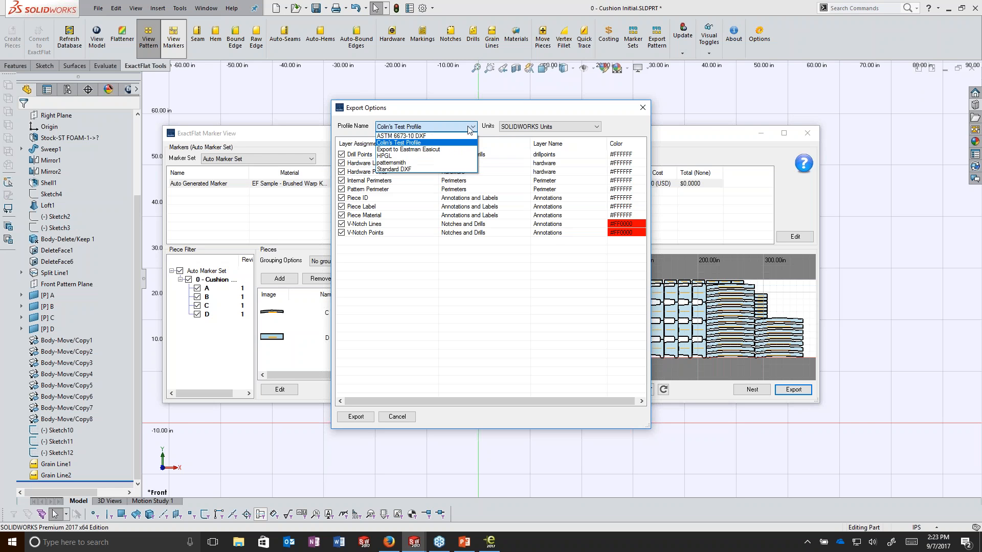
pyautogui.click(440, 142)
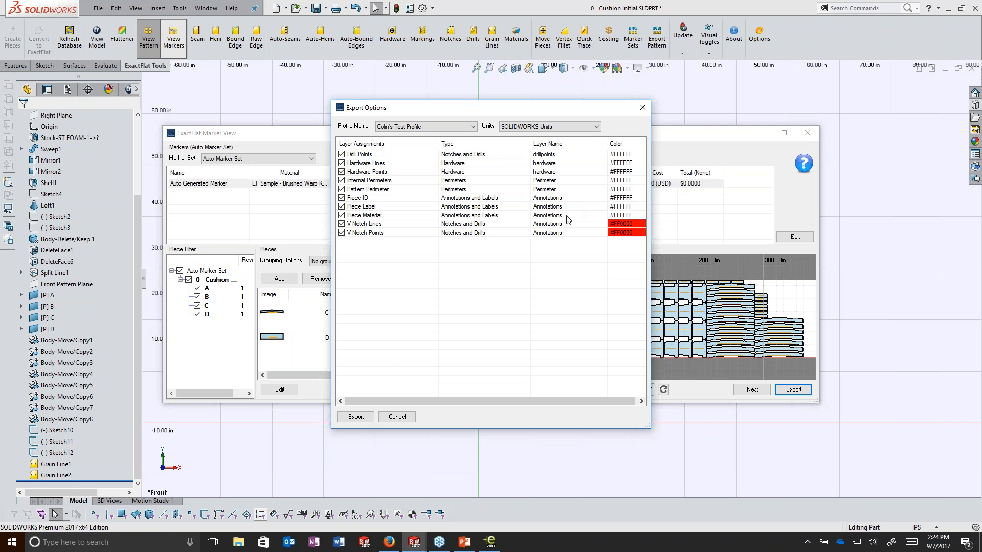
pyautogui.click(360, 421)
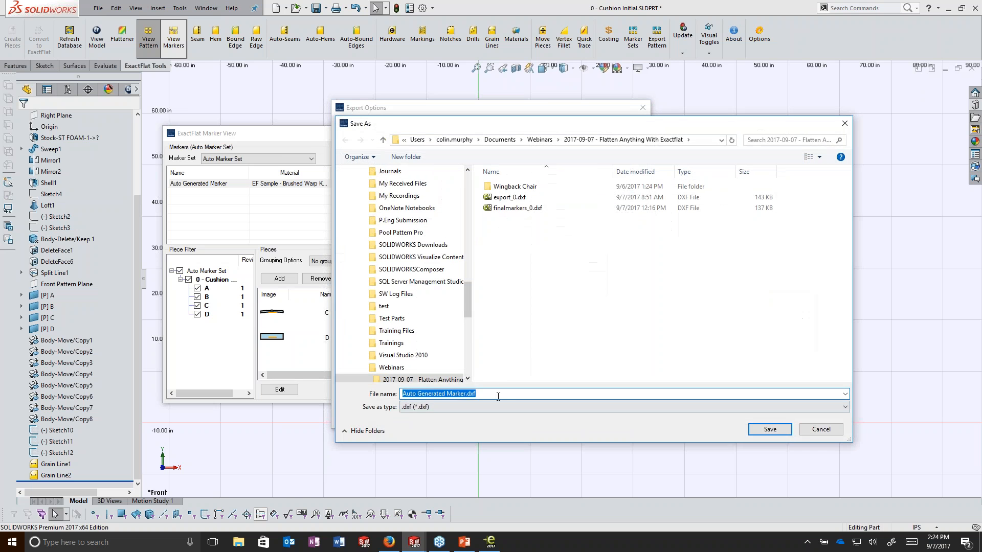
pyautogui.write('C')
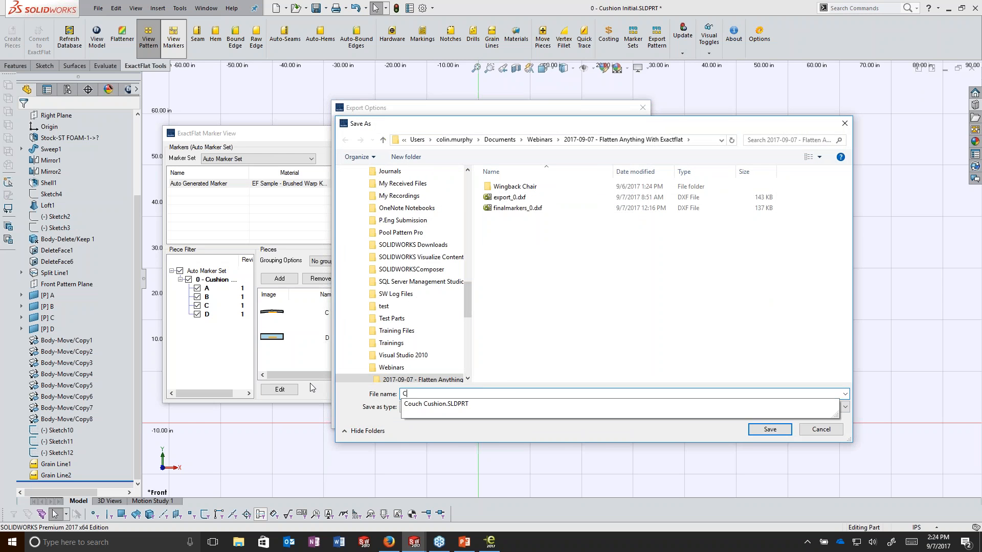
pyautogui.write('ushion Markers')
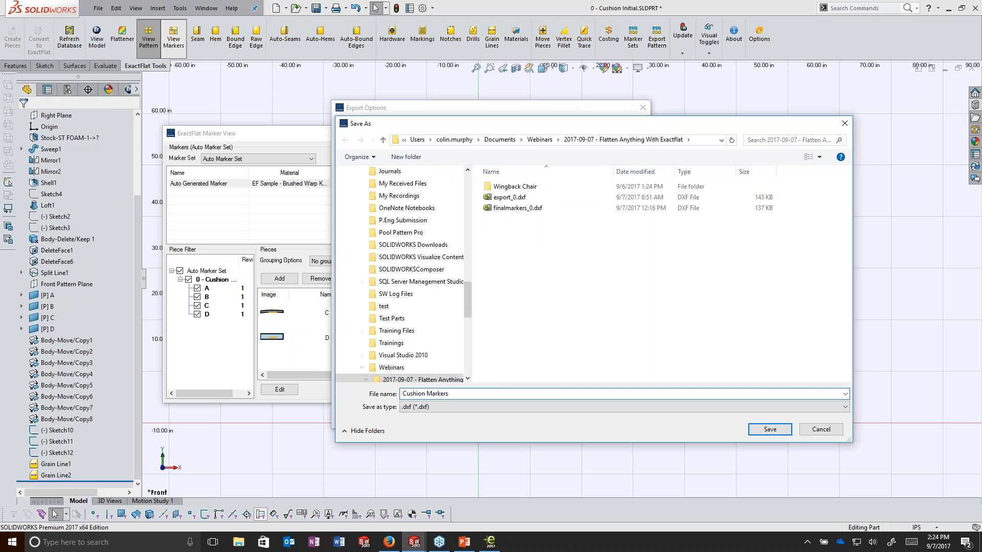
pyautogui.click(773, 430)
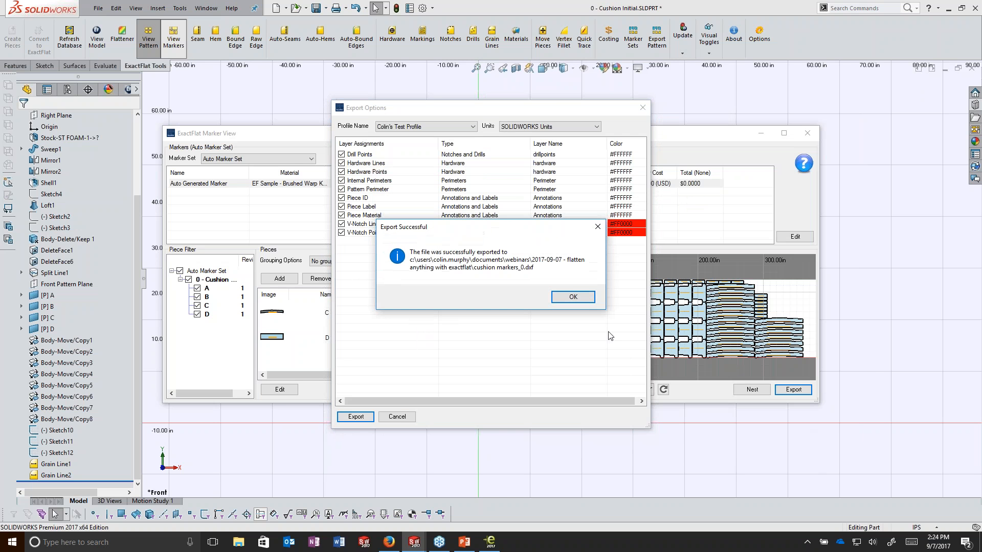
pyautogui.click(587, 301)
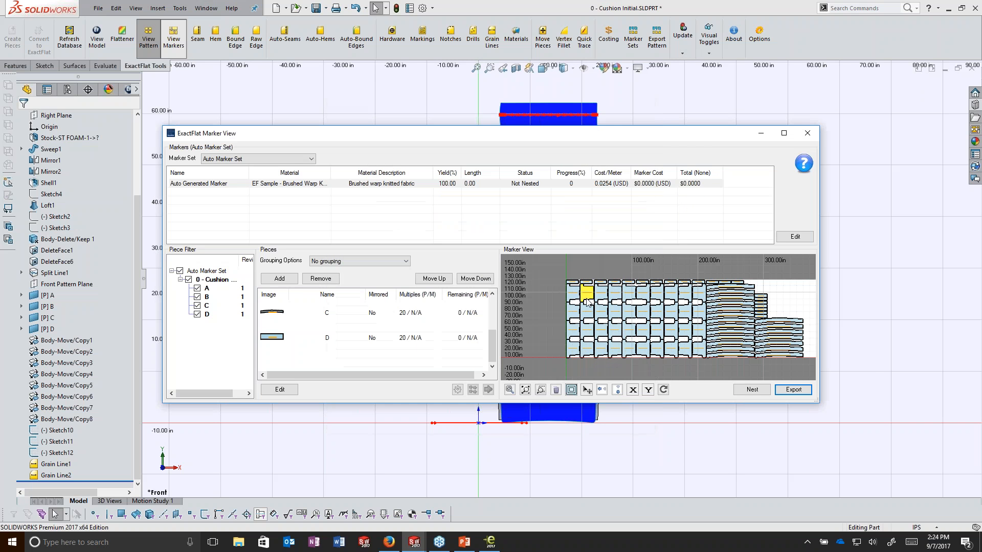
# Switch to eDrawings and open the exported cushion markers_0.dxf to inspect the layout.
pyautogui.click(489, 542)
pyautogui.click(147, 12)
pyautogui.click(117, 33)
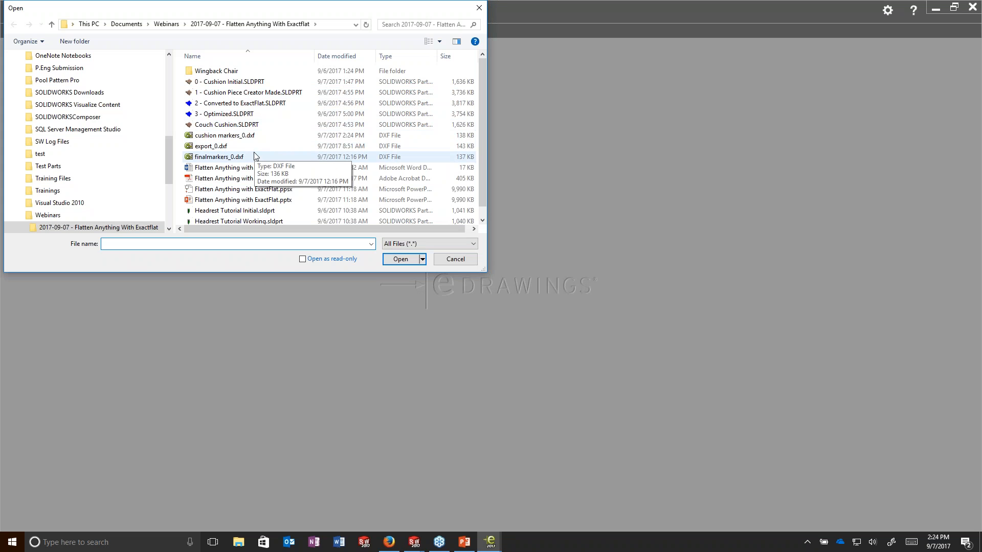
pyautogui.click(252, 137)
pyautogui.doubleClick(252, 136)
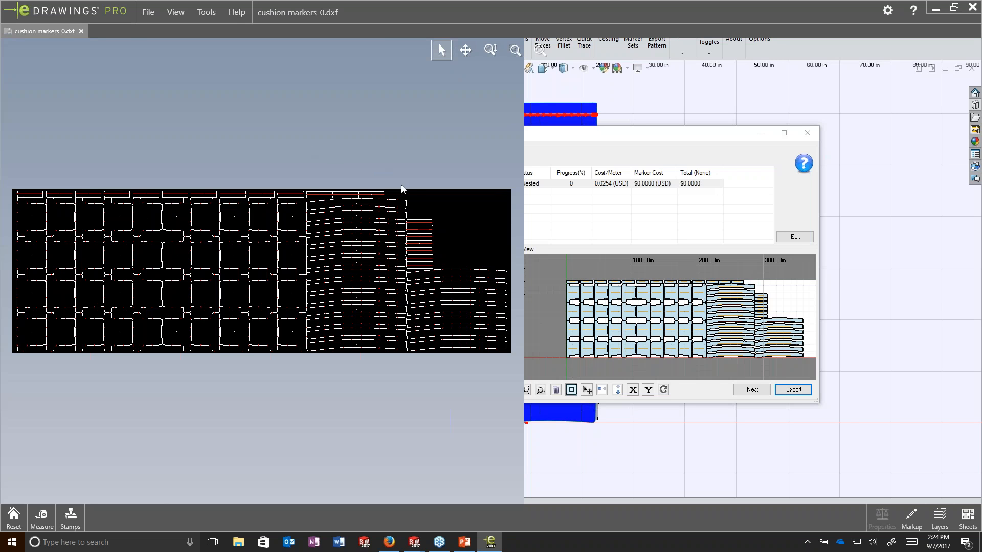
pyautogui.scroll(2, 245, 259)
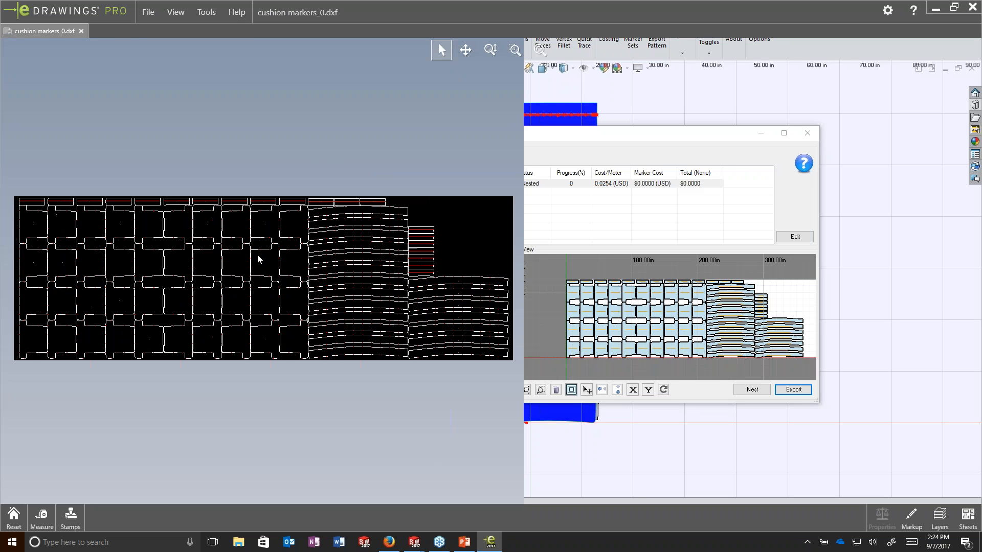
# Examine the exported marker layout up close, checking the outline, label and notches of piece A and the nested curved strips.
pyautogui.scroll(3, 193, 226)
pyautogui.scroll(4, 232, 224)
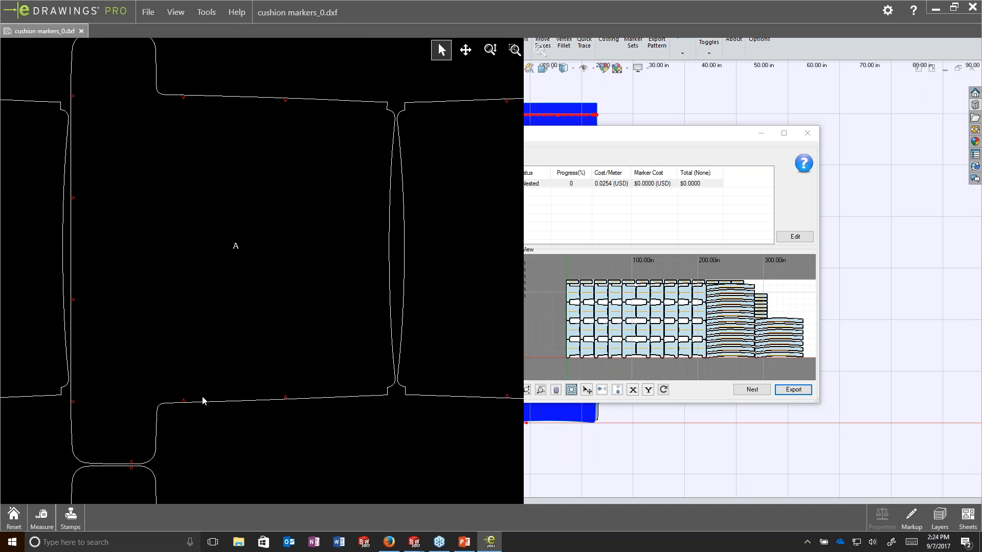
pyautogui.scroll(-4, 384, 396)
pyautogui.scroll(1, 259, 149)
pyautogui.scroll(-3, 156, 170)
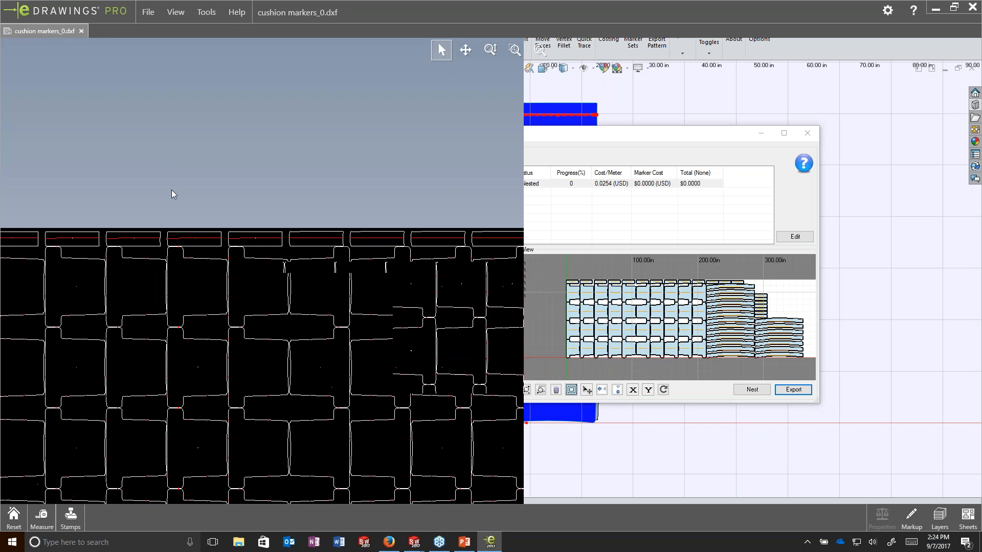
pyautogui.scroll(5, 479, 413)
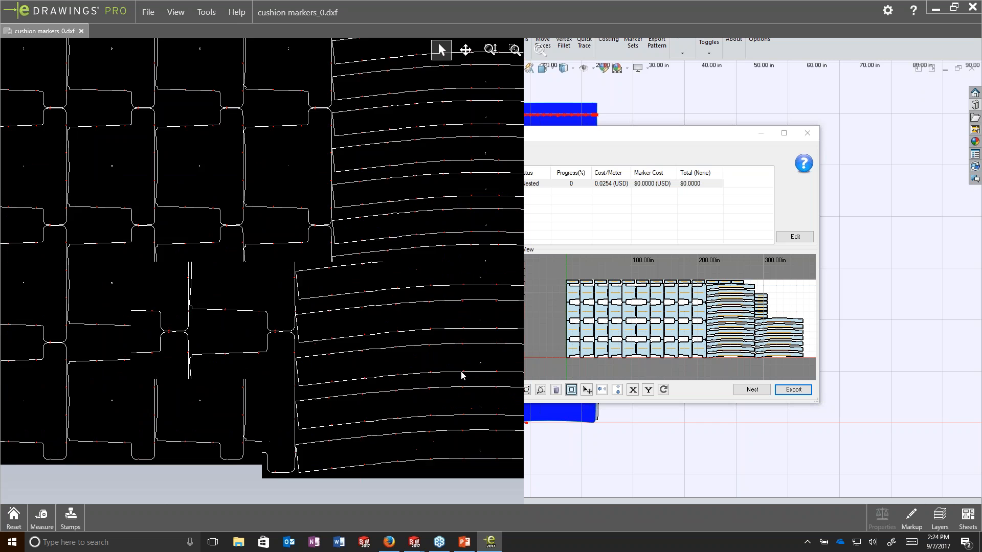
pyautogui.scroll(-5, 439, 309)
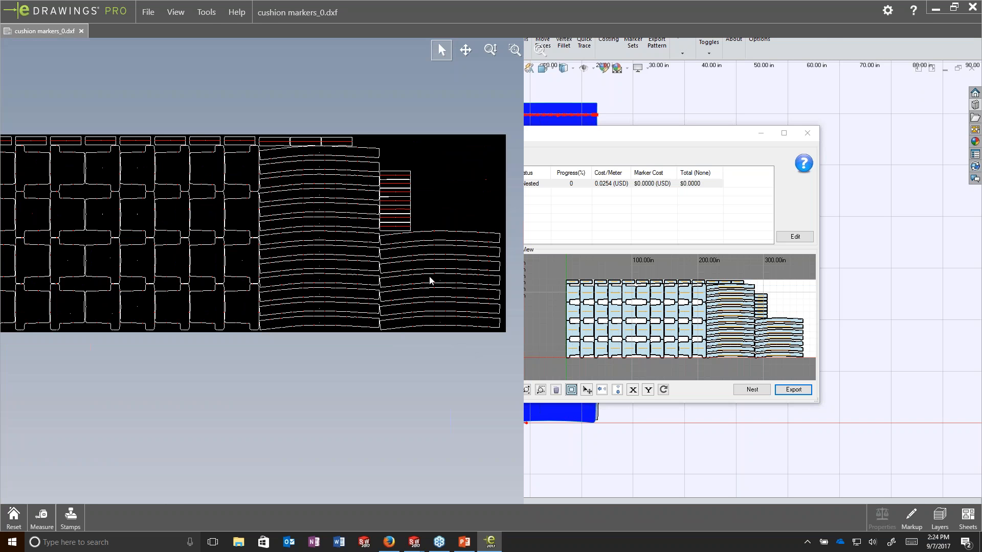
# Close the exported DXF drawing, return to SOLIDWORKS and reposition the ExactFlat Marker View window over the pattern.
pyautogui.click(972, 7)
pyautogui.moveTo(650, 137)
pyautogui.mouseDown()
pyautogui.moveTo(702, 139)
pyautogui.moveTo(672, 147)
pyautogui.mouseUp()
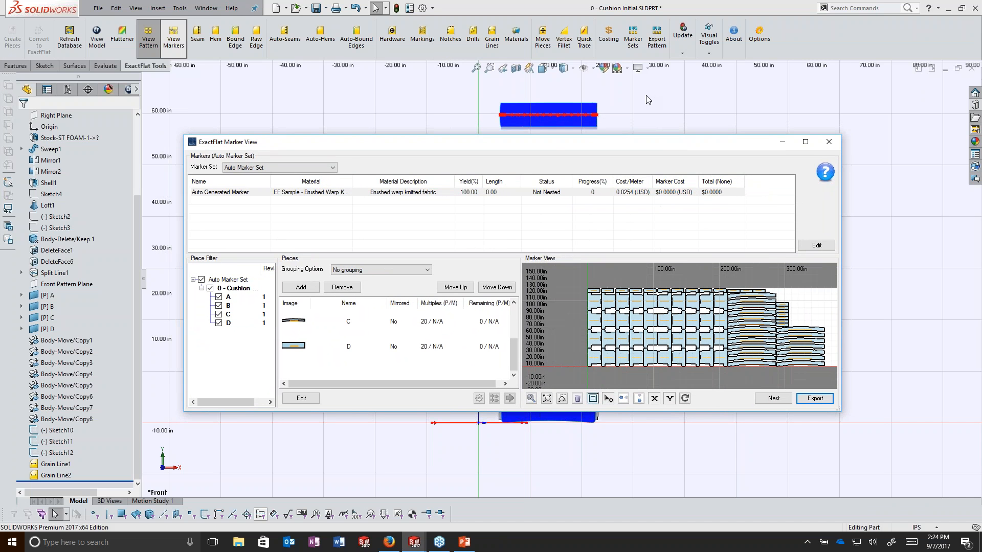
pyautogui.moveTo(557, 148); pyautogui.dragTo(564, 148)
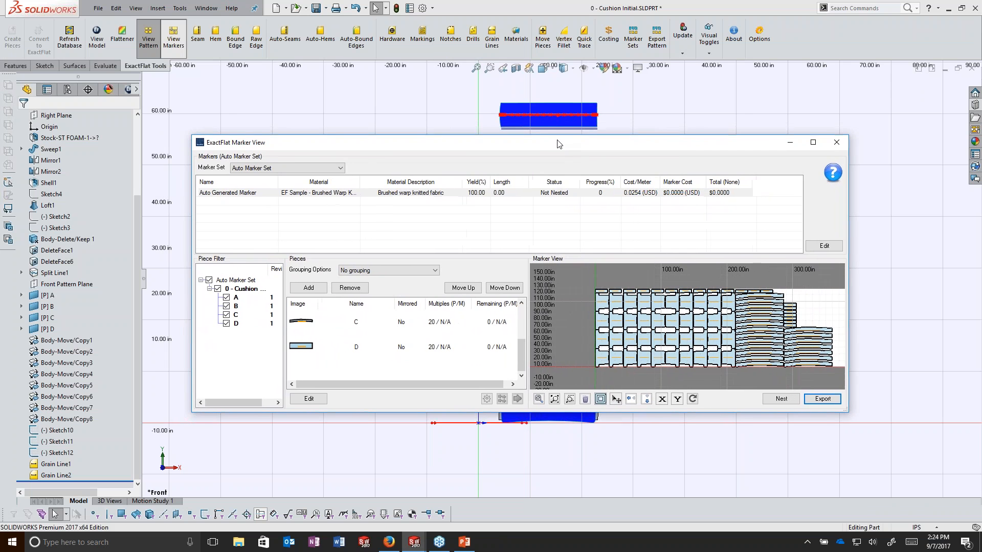
pyautogui.click(973, 22)
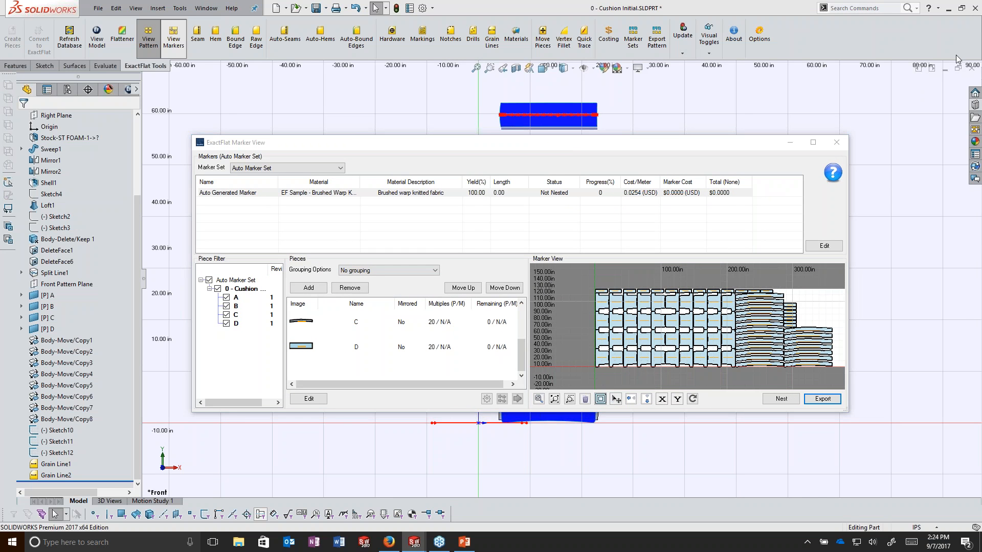